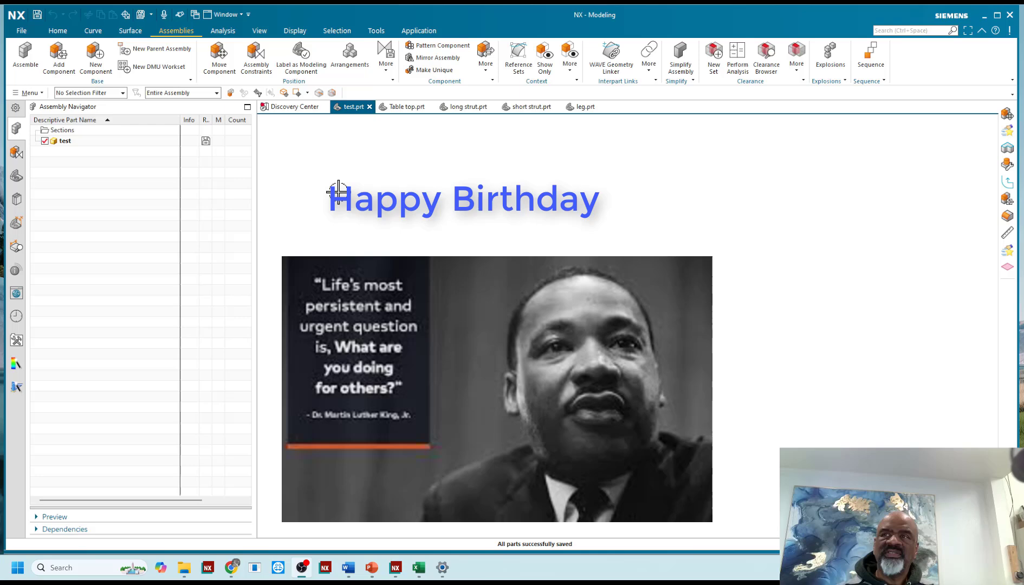
# Look at the Table top part, then display the long strut part.
pyautogui.click(410, 106)
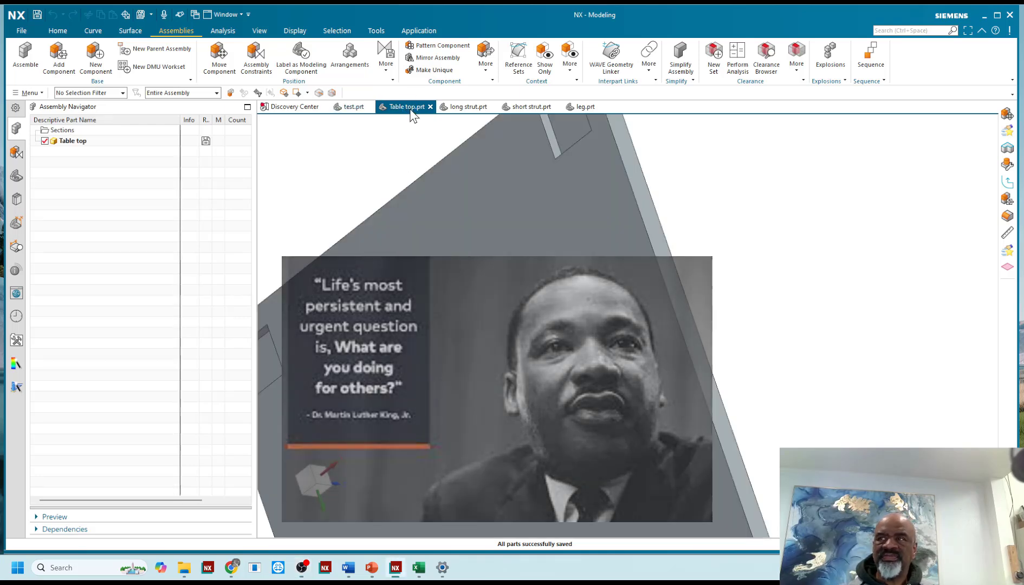
pyautogui.click(469, 106)
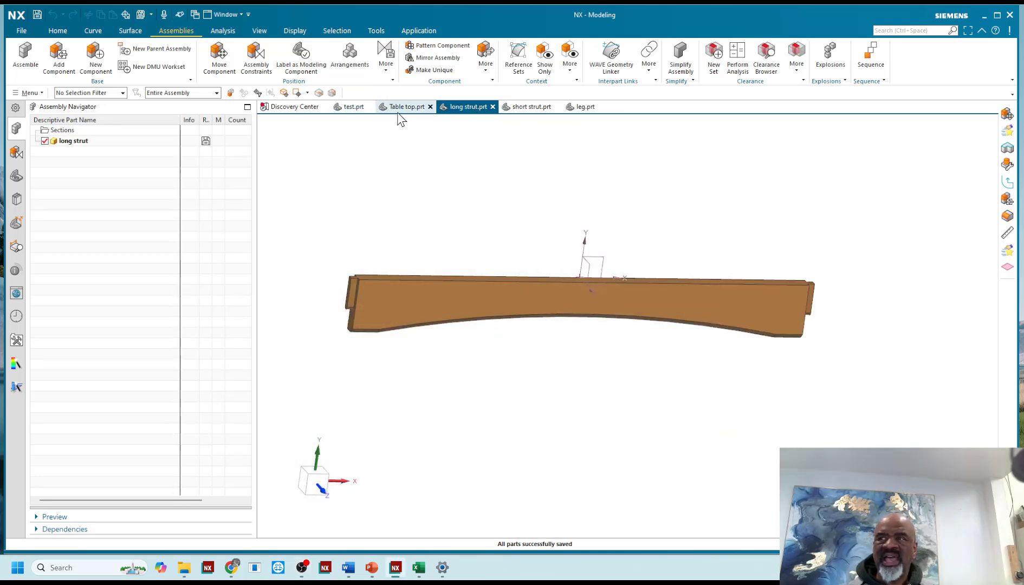
pyautogui.click(22, 93)
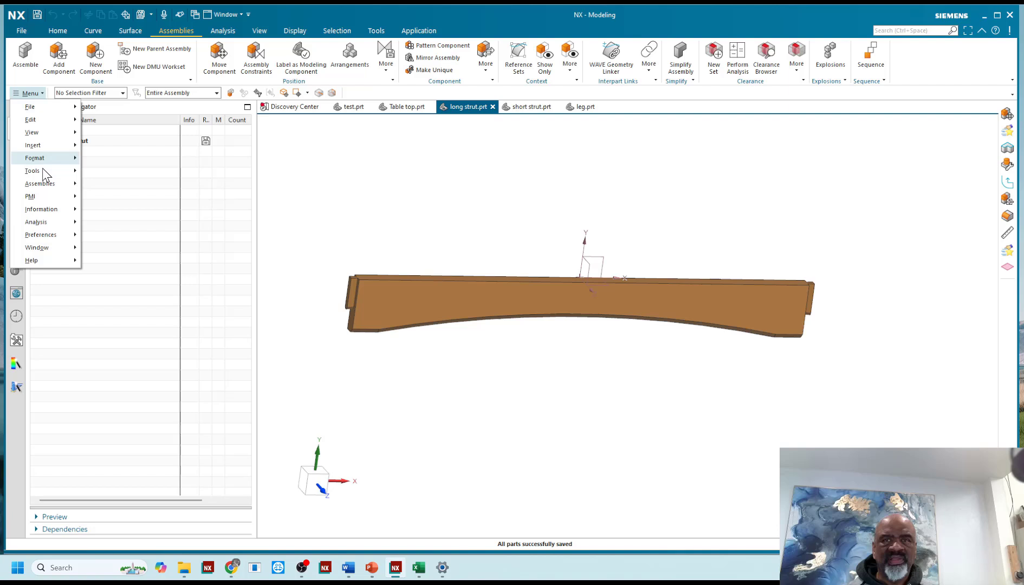
pyautogui.moveTo(41, 259)
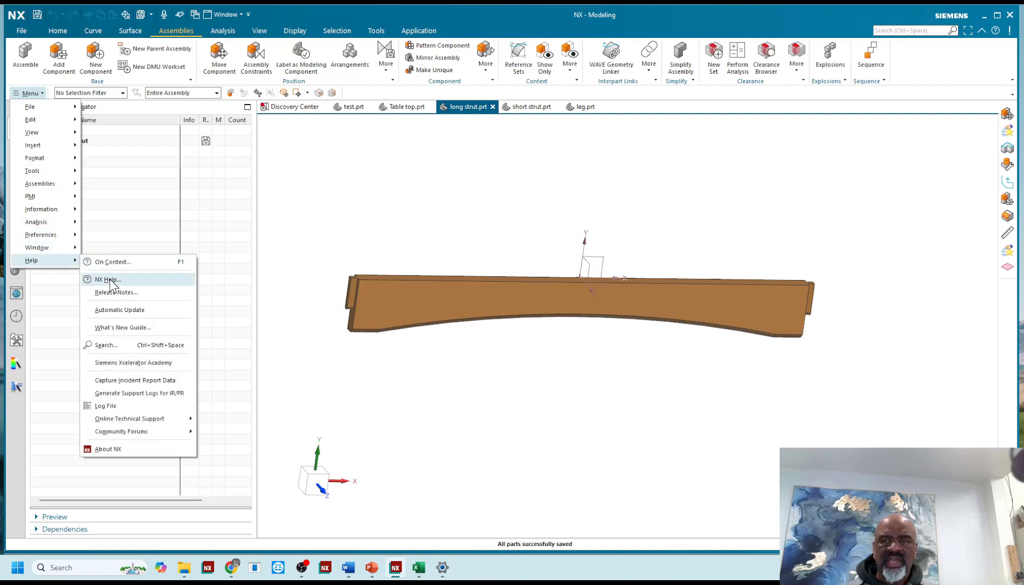
pyautogui.click(117, 449)
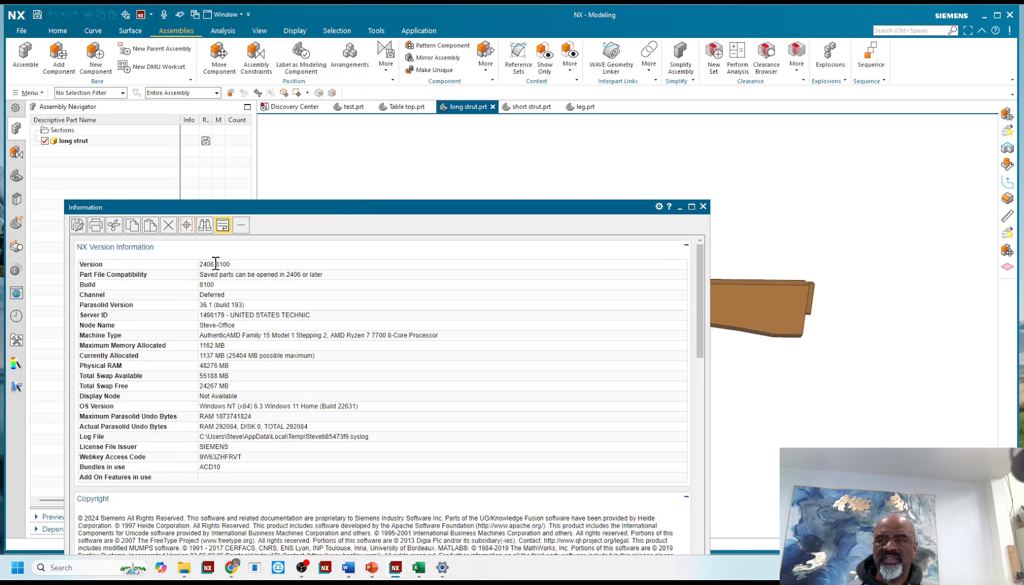
pyautogui.click(703, 207)
pyautogui.moveTo(374, 199); pyautogui.dragTo(395, 191, button='middle')
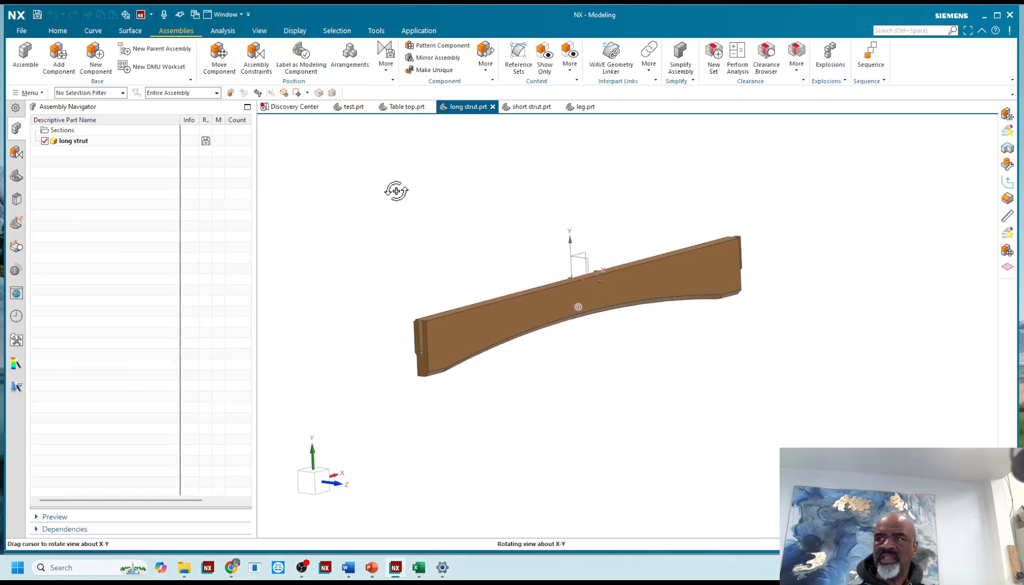
# Add Table top.prt to the test assembly as its first component.
pyautogui.click(347, 106)
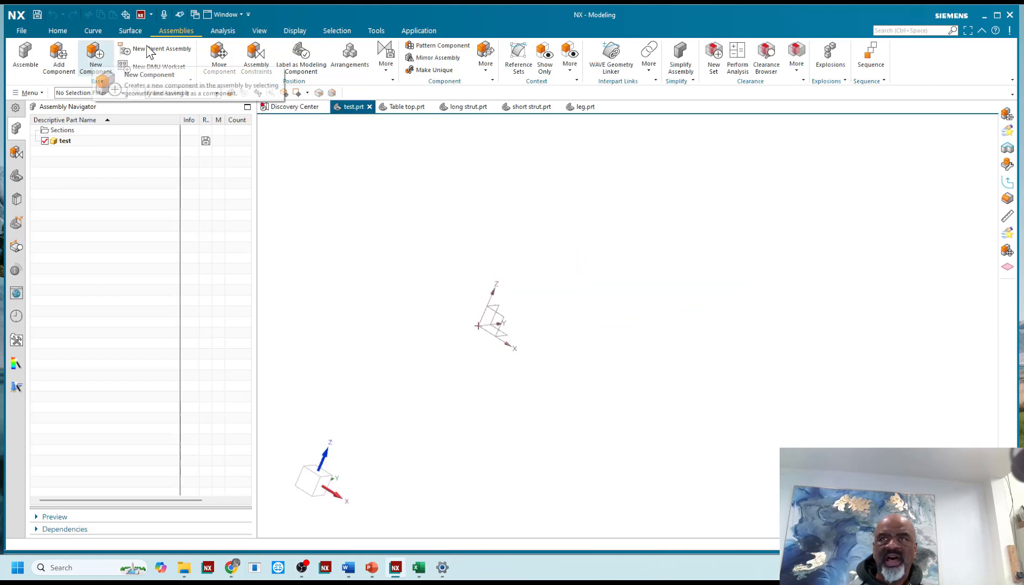
pyautogui.click(259, 64)
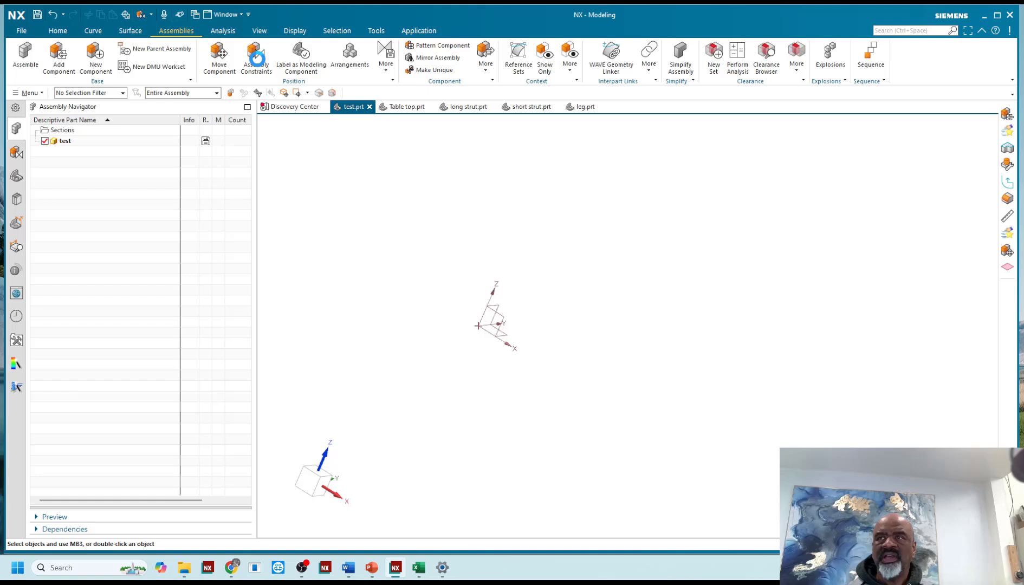
pyautogui.click(58, 56)
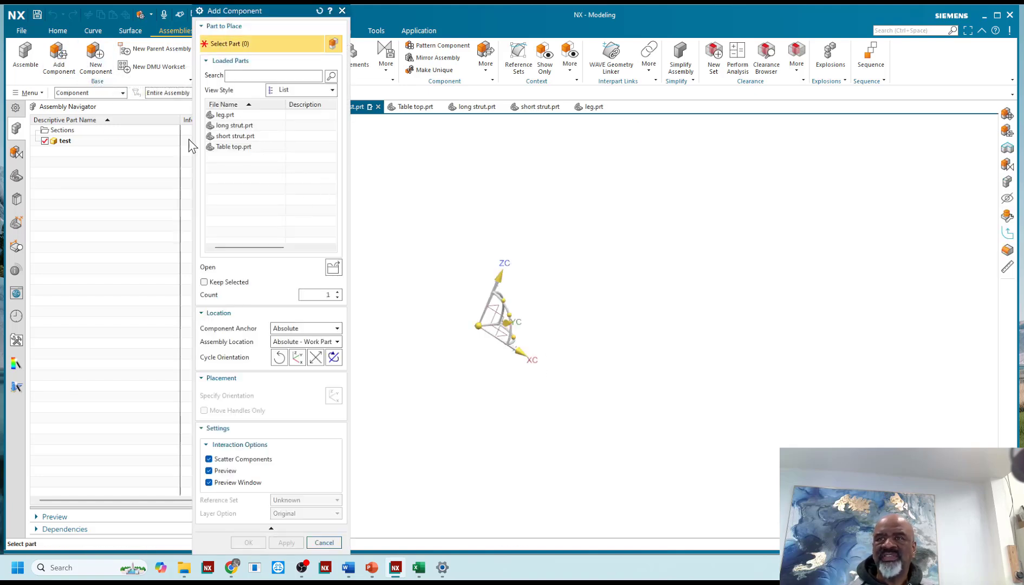
pyautogui.click(234, 148)
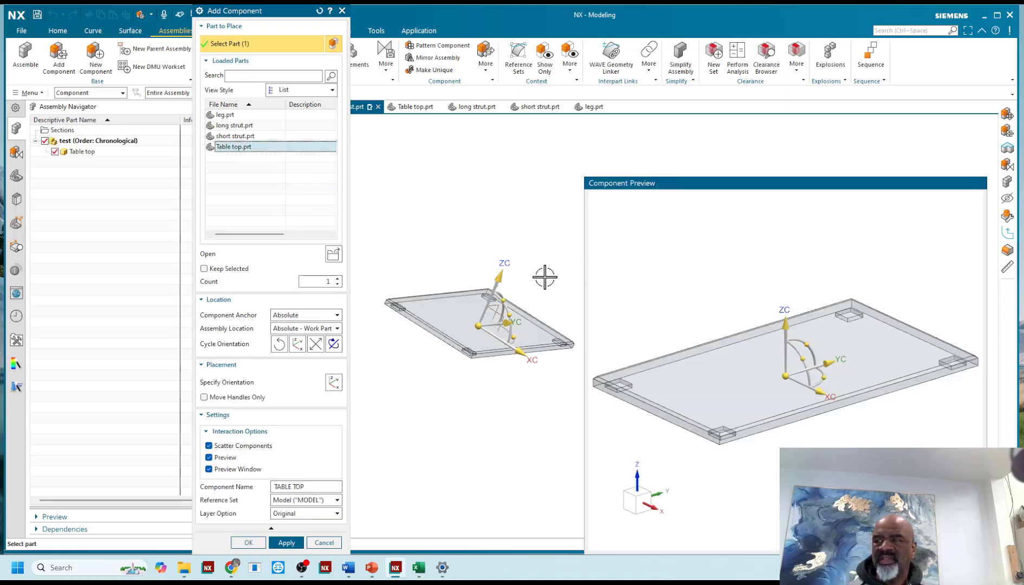
pyautogui.scroll(-1, 510, 352)
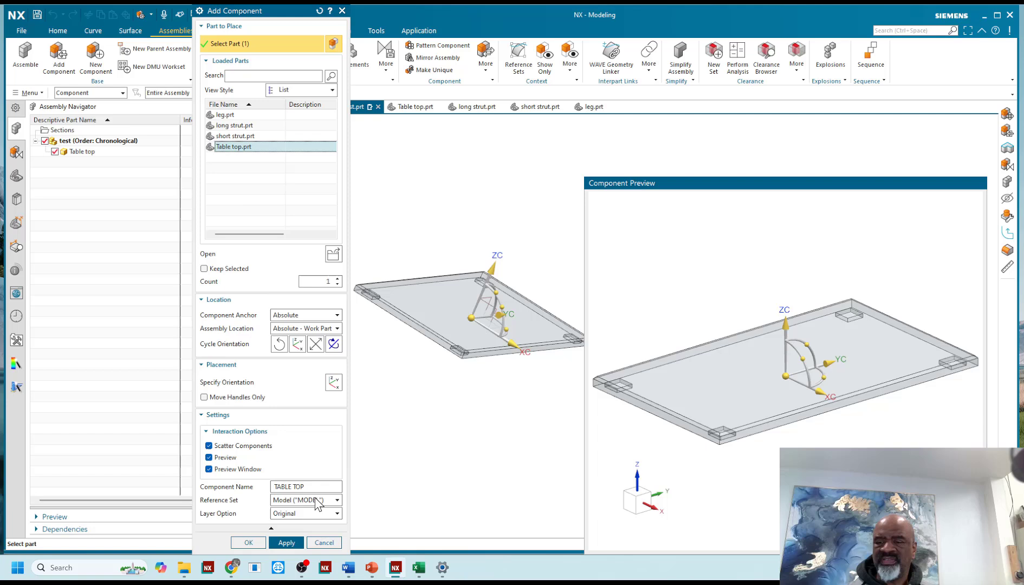
pyautogui.click(243, 543)
# Apply a Fix constraint to the table top.
pyautogui.moveTo(405, 238); pyautogui.dragTo(380, 179, button='middle')
pyautogui.click(256, 57)
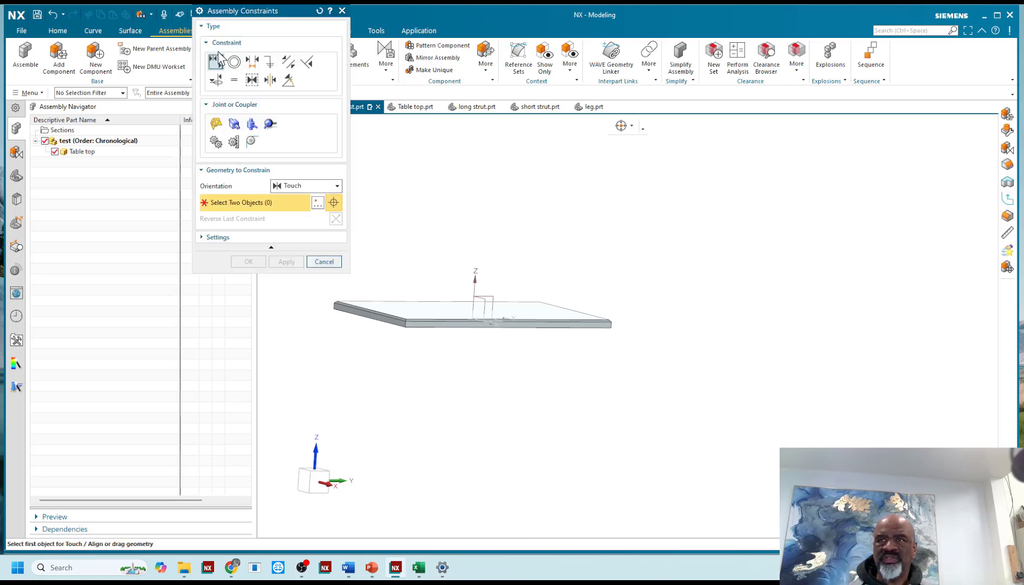
pyautogui.click(271, 62)
pyautogui.click(374, 302)
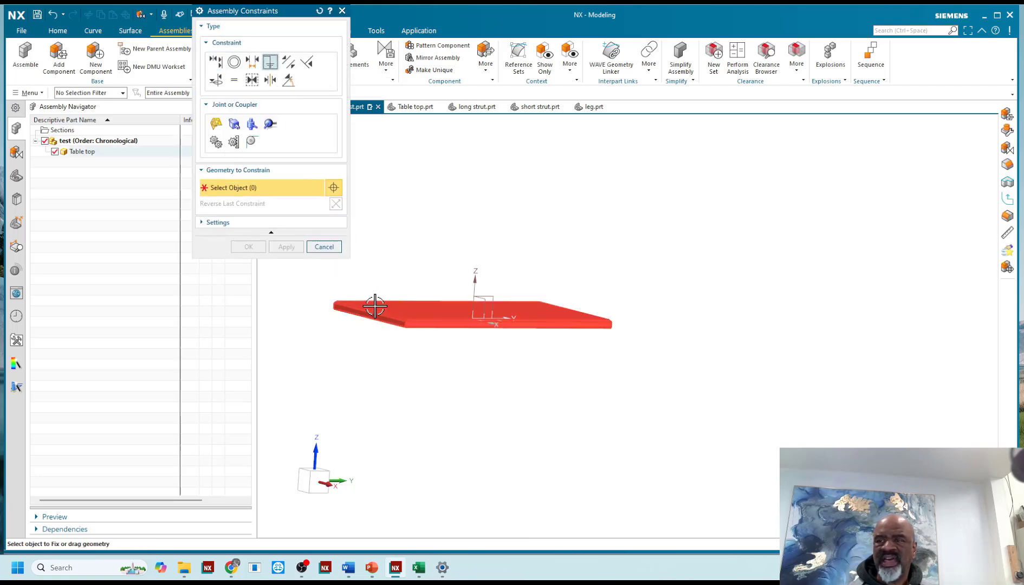
# Confirm the fix constraint and orbit the table top to an isometric view.
pyautogui.click(250, 248)
pyautogui.scroll(2, 426, 350)
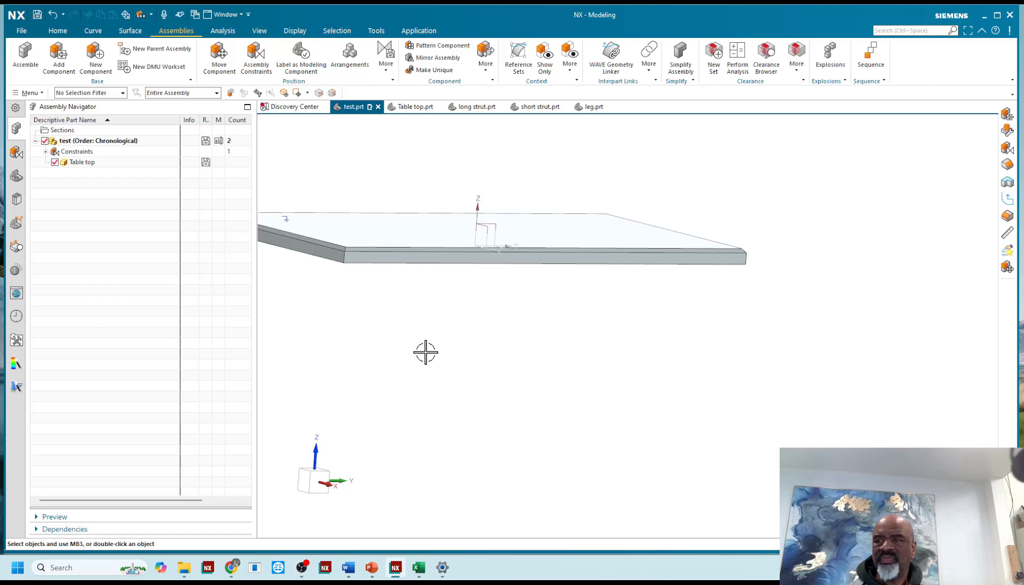
pyautogui.scroll(-1, 425, 346)
pyautogui.moveTo(424, 346)
pyautogui.mouseDown(button='middle')
pyautogui.moveTo(396, 274)
pyautogui.moveTo(428, 355)
pyautogui.mouseUp(button='middle')
# Check the leg part and Table top part on their own, then return to test.prt.
pyautogui.click(59, 54)
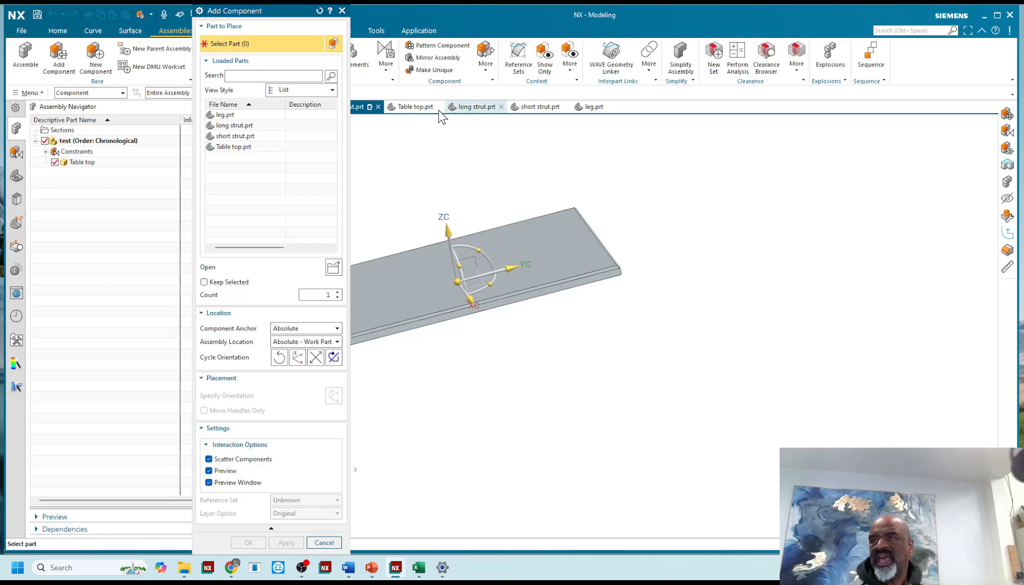
pyautogui.click(587, 107)
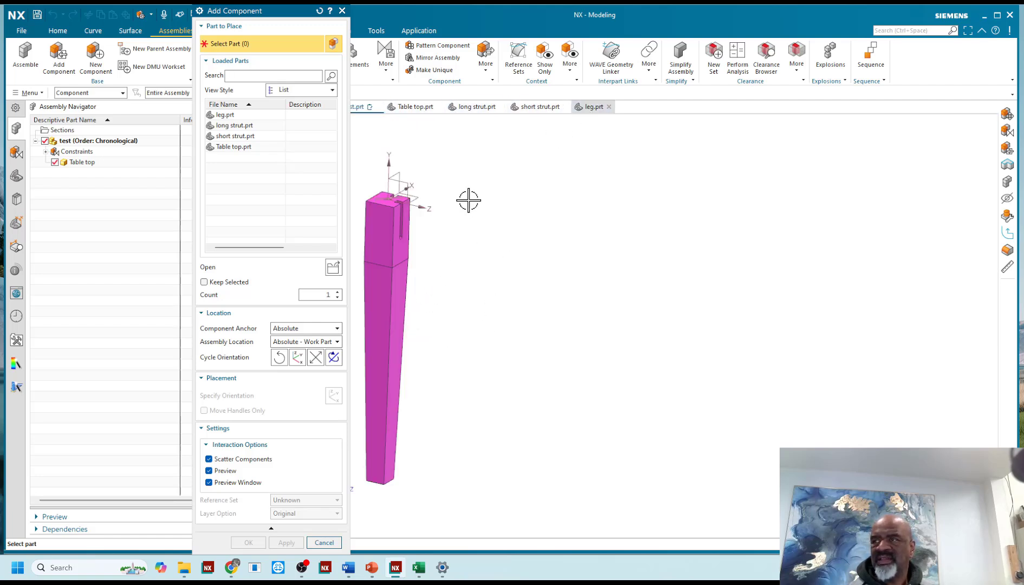
pyautogui.click(342, 11)
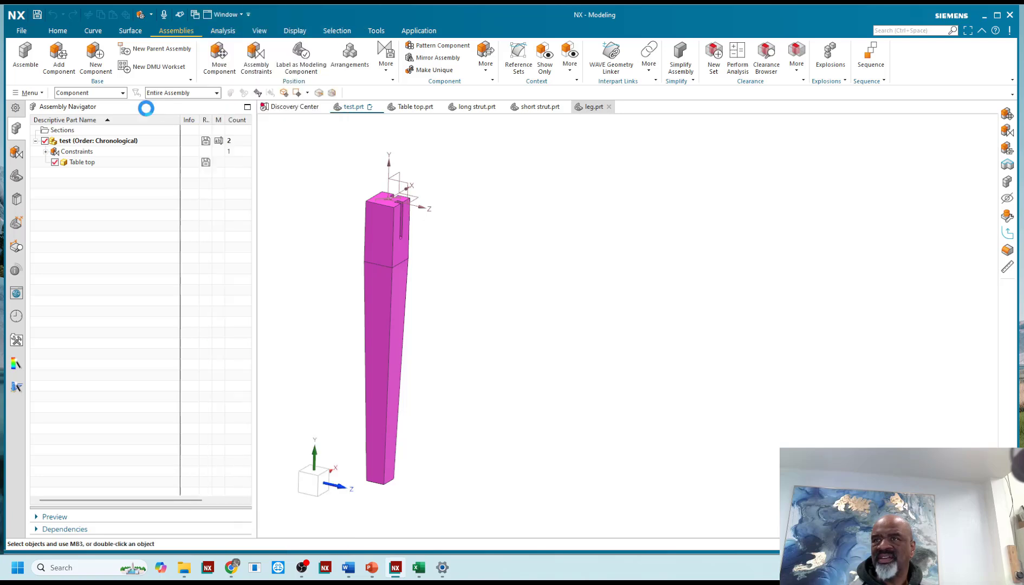
pyautogui.click(420, 106)
pyautogui.click(353, 107)
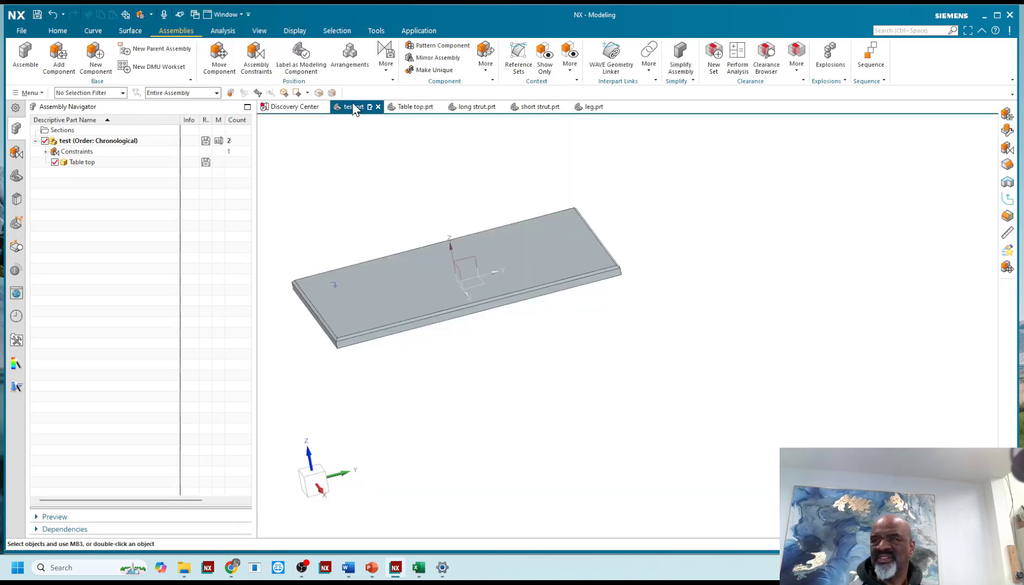
# Add leg.prt, keeping Assembly Location at Absolute - Work Part.
pyautogui.click(57, 57)
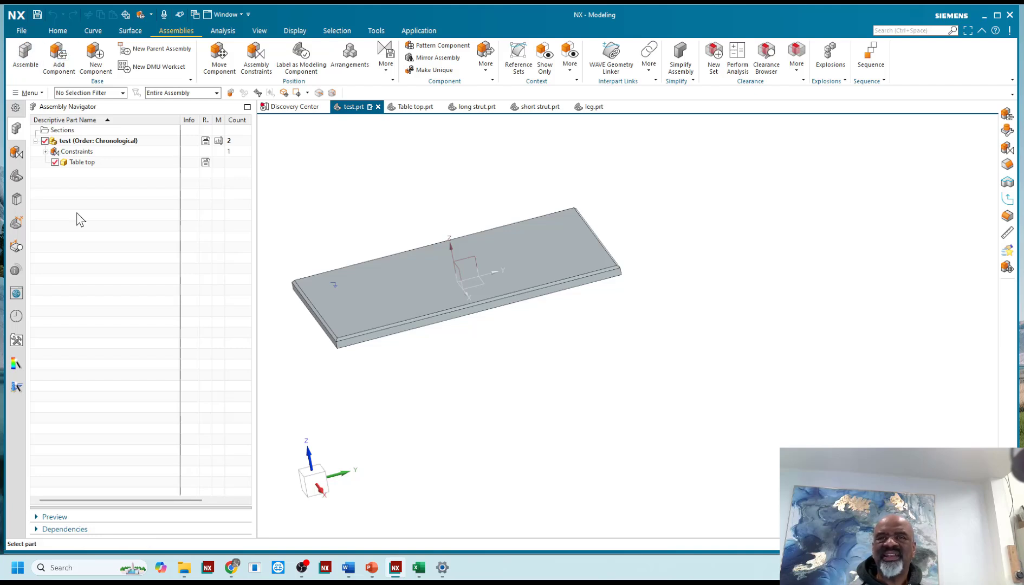
pyautogui.click(224, 115)
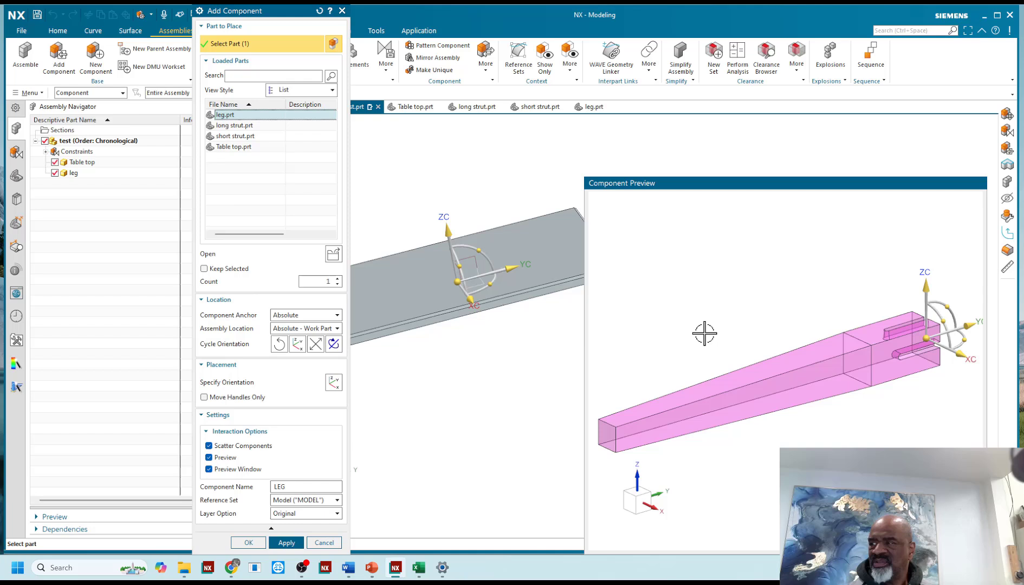
pyautogui.moveTo(695, 327); pyautogui.dragTo(637, 327, button='middle')
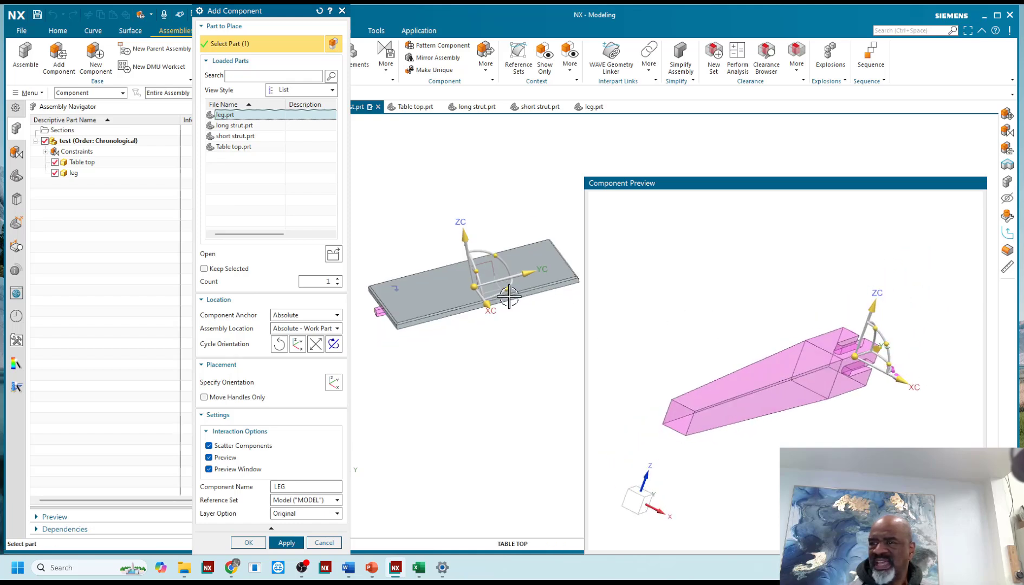
pyautogui.moveTo(489, 314); pyautogui.dragTo(469, 267, button='middle')
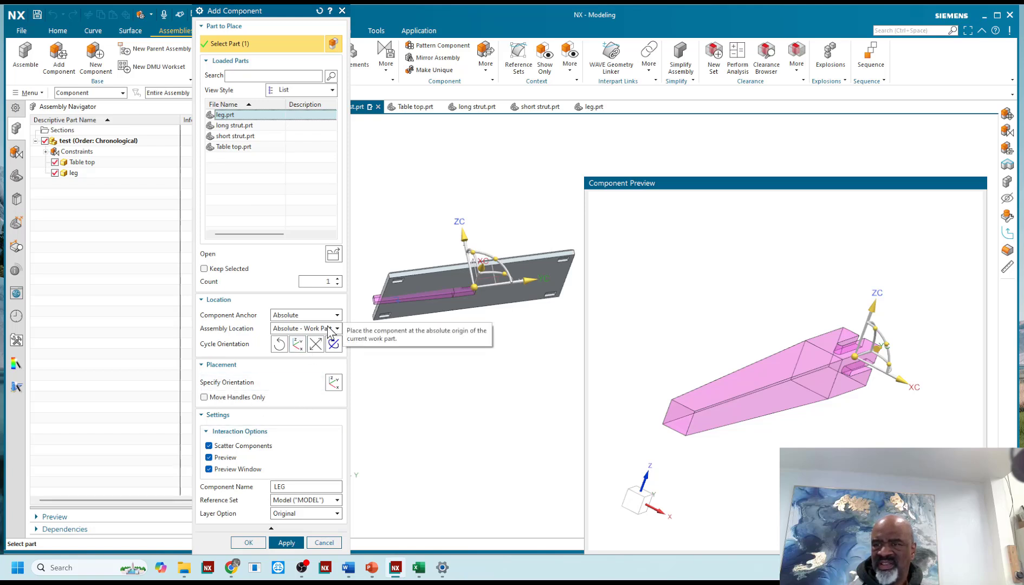
pyautogui.click(303, 328)
pyautogui.click(303, 345)
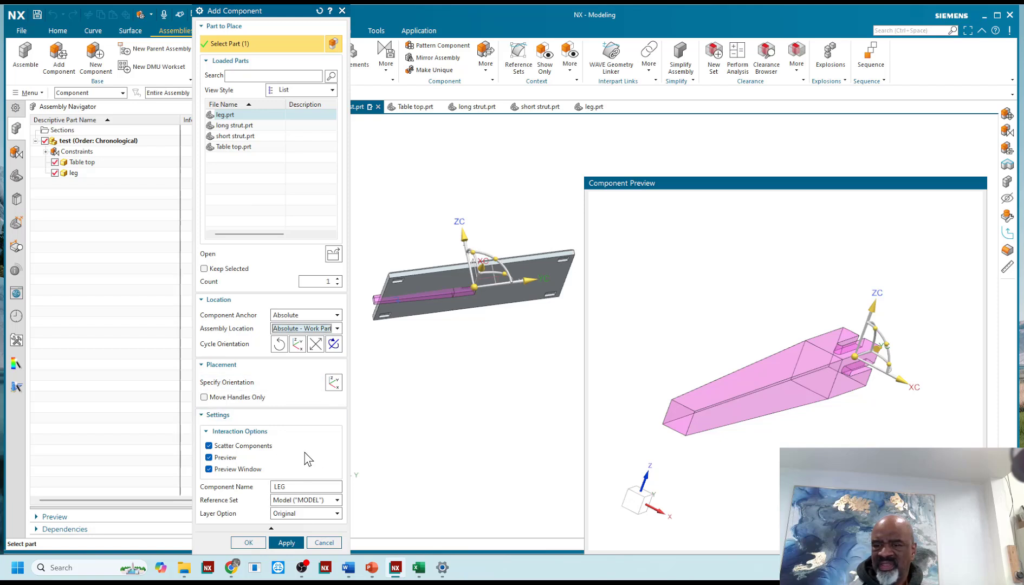
# Place the leg and Touch Align its end face to the table top's underside.
pyautogui.click(247, 542)
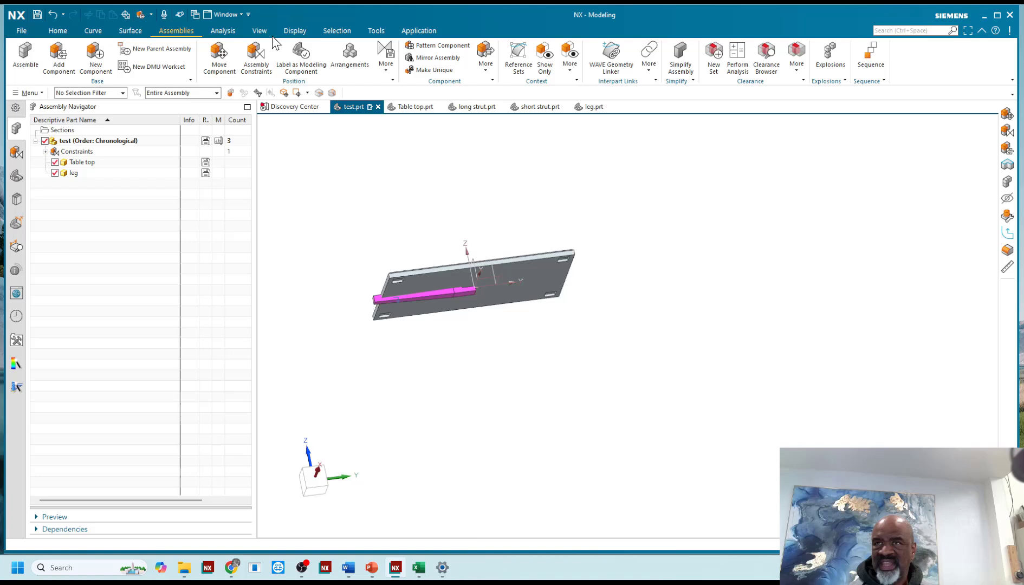
pyautogui.click(244, 62)
pyautogui.click(216, 62)
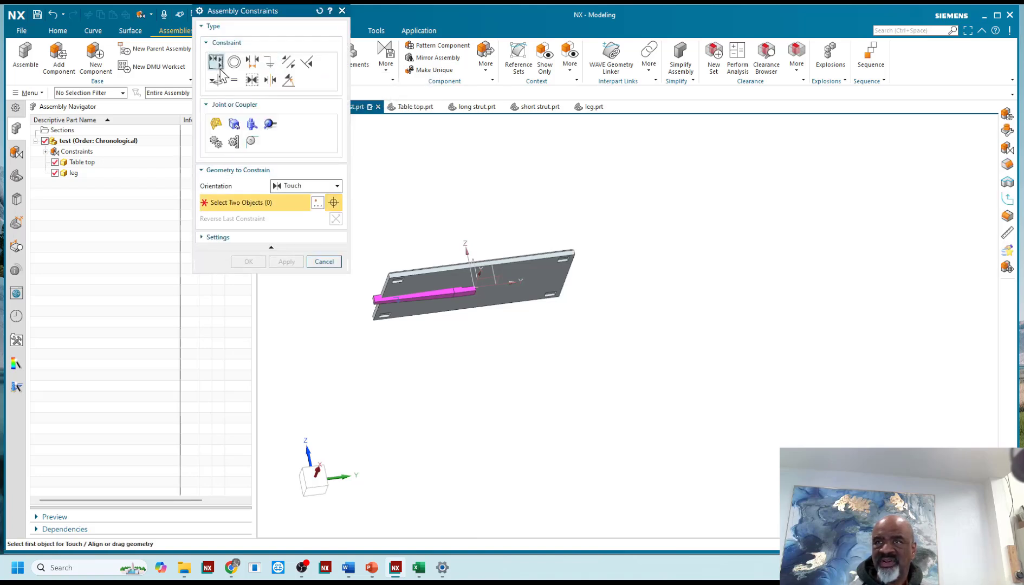
pyautogui.scroll(-2, 521, 291)
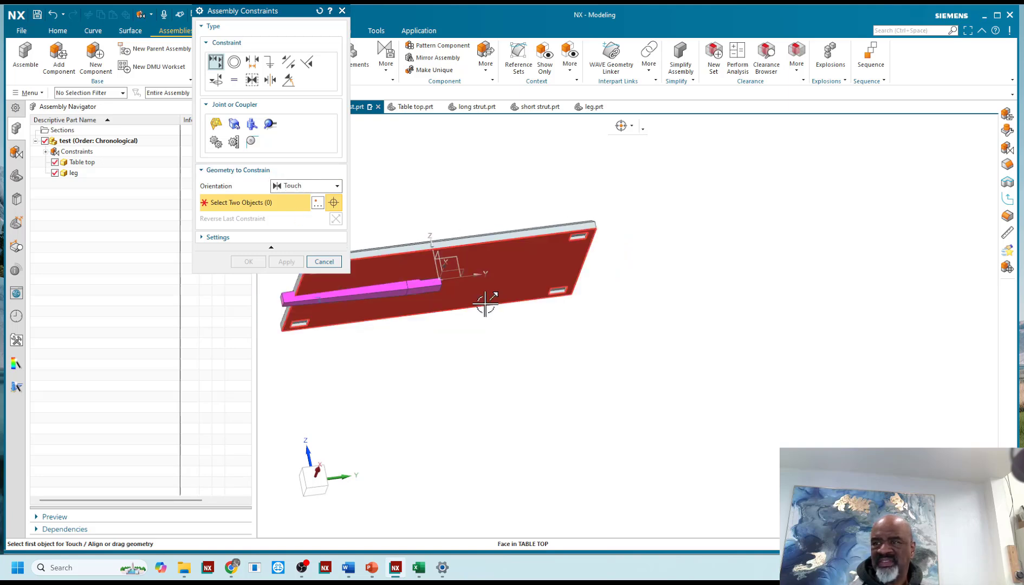
pyautogui.scroll(-2, 482, 293)
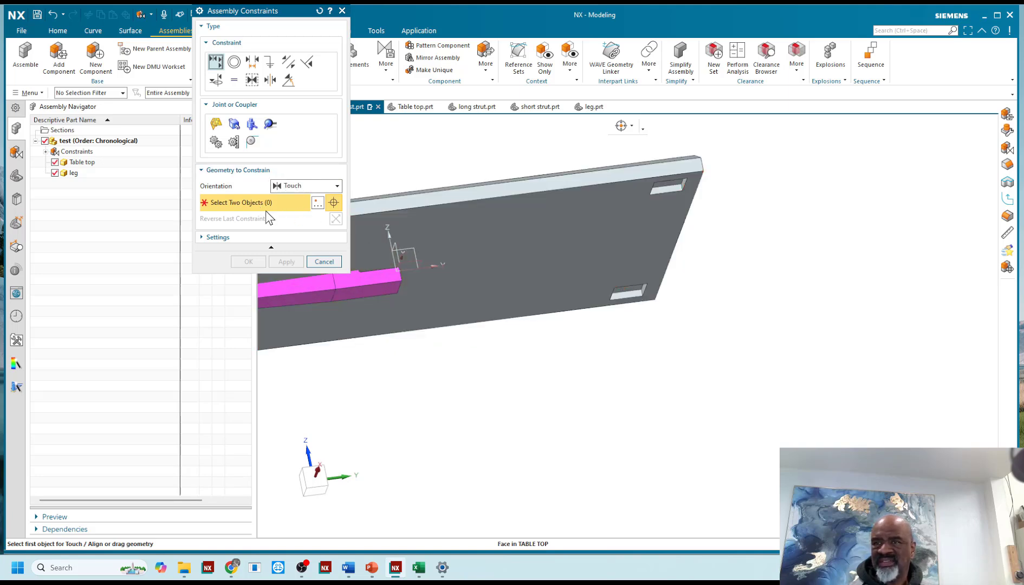
pyautogui.scroll(-4, 475, 335)
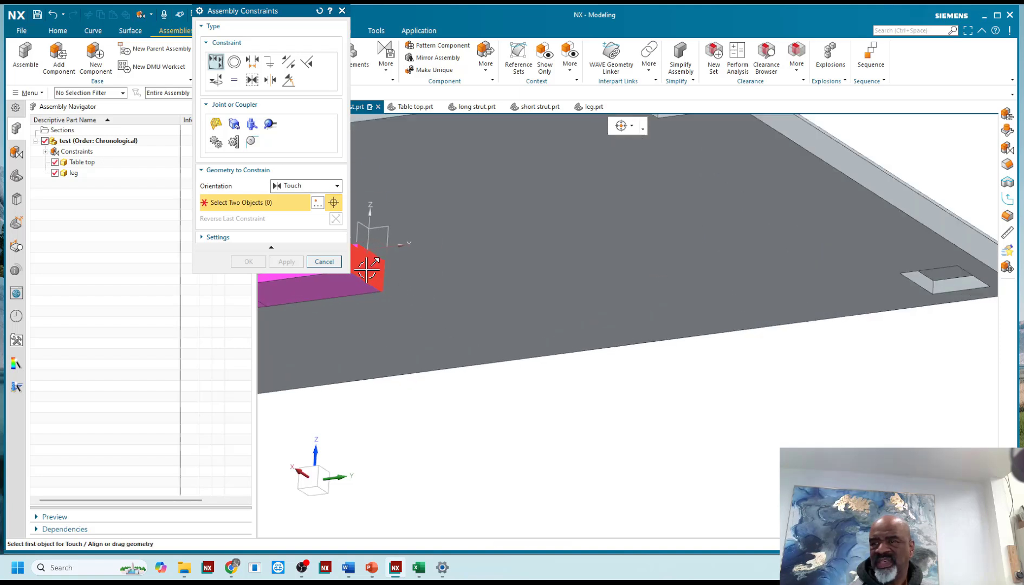
pyautogui.click(367, 269)
pyautogui.scroll(4, 473, 304)
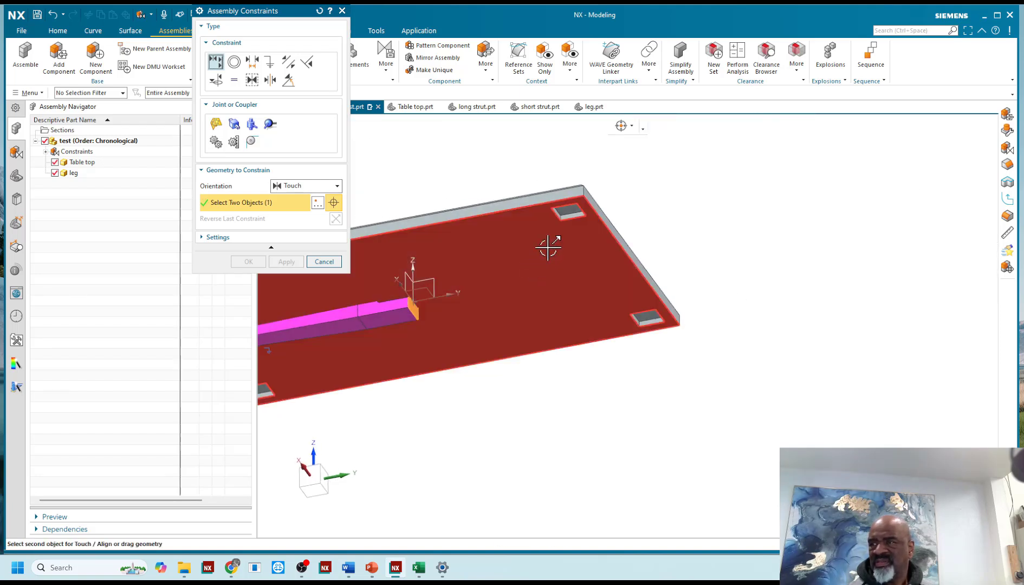
pyautogui.click(548, 247)
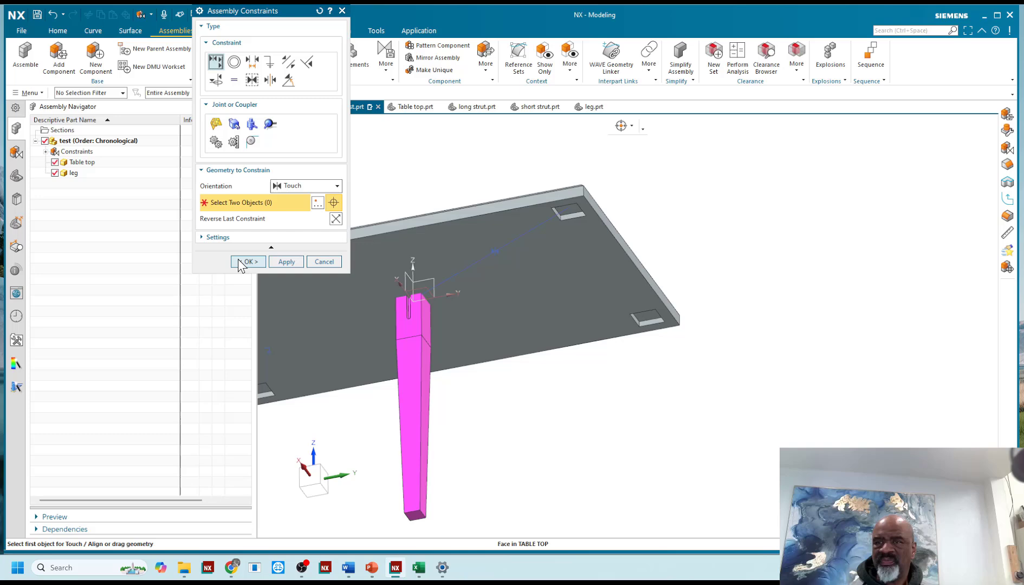
pyautogui.click(240, 262)
pyautogui.moveTo(580, 377)
pyautogui.mouseDown(button='middle')
pyautogui.moveTo(565, 347)
pyautogui.moveTo(569, 389)
pyautogui.mouseUp(button='middle')
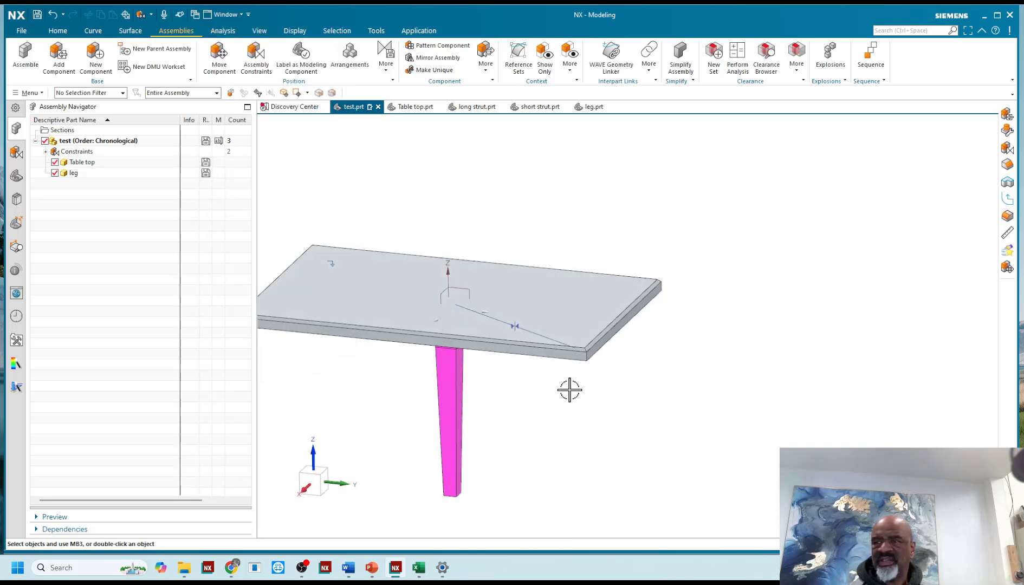
# Filter Early Access Features for 'assem' and set the By Constraints feature State to On.
pyautogui.scroll(2, 569, 390)
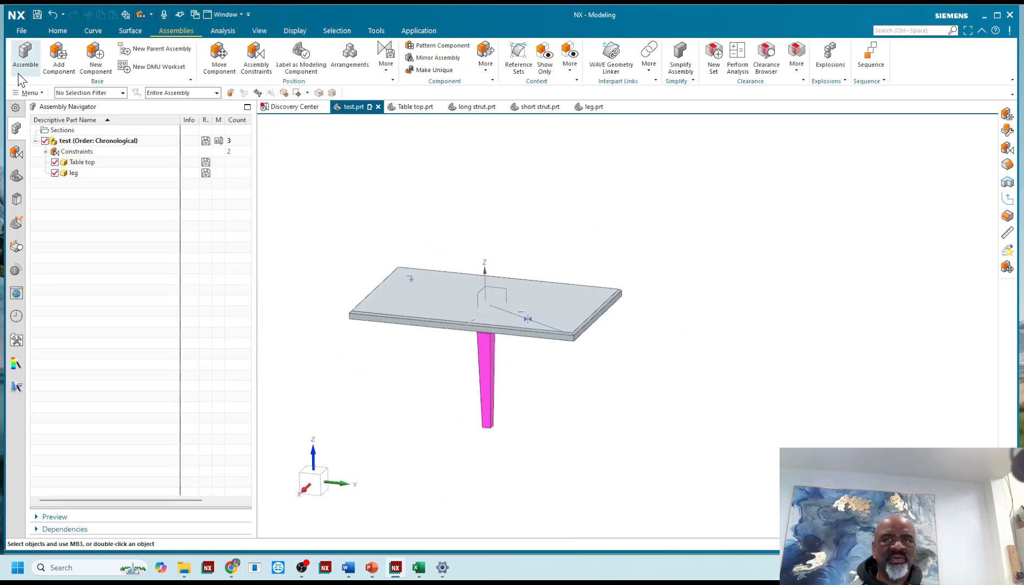
pyautogui.click(22, 29)
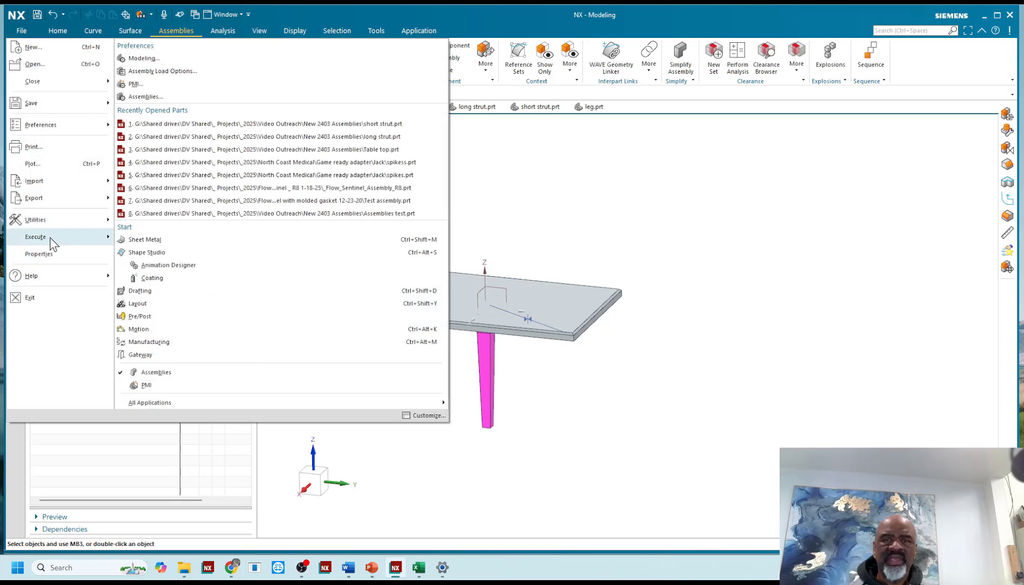
pyautogui.moveTo(53, 222)
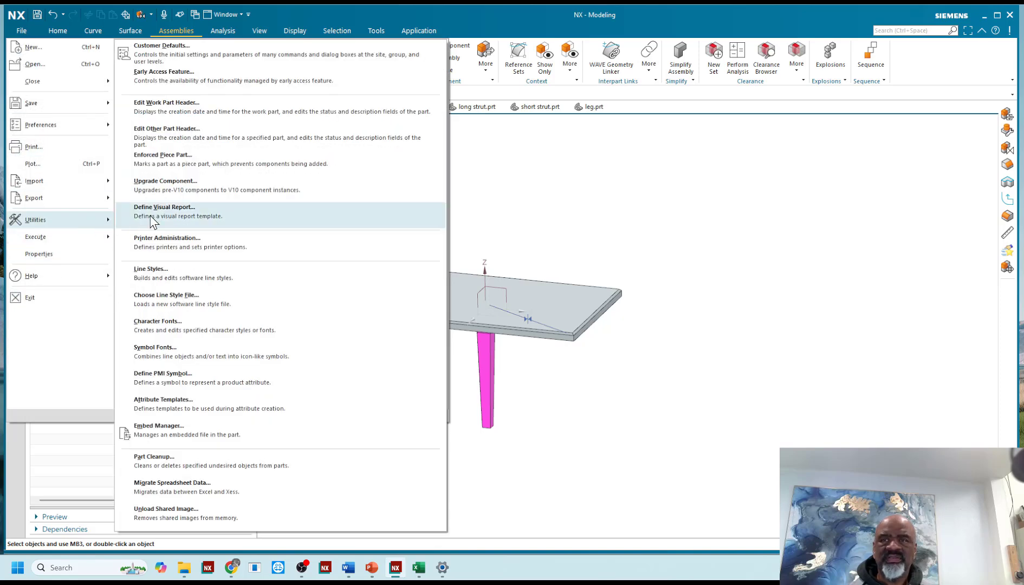
pyautogui.click(153, 74)
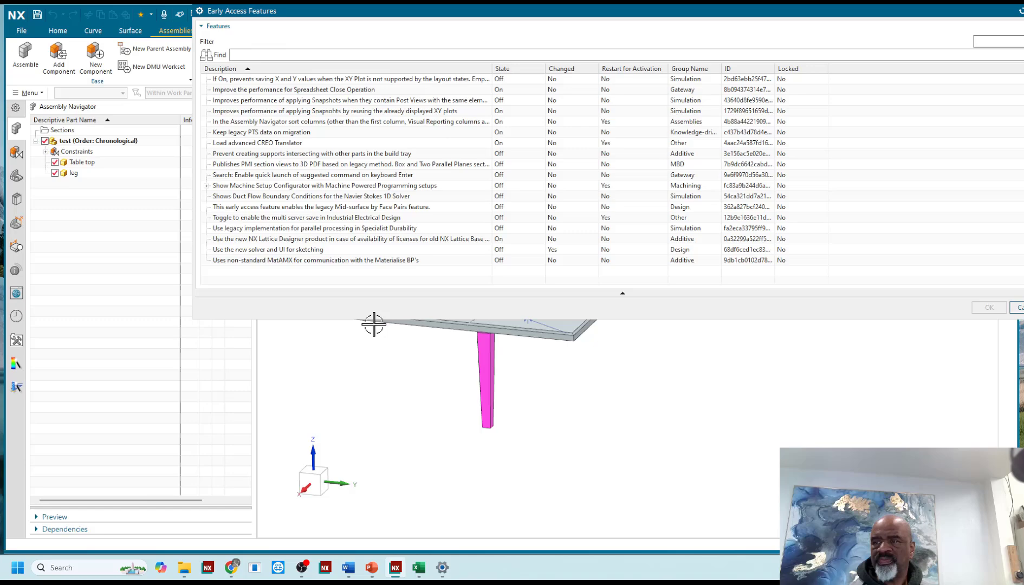
pyautogui.moveTo(355, 316); pyautogui.dragTo(374, 476)
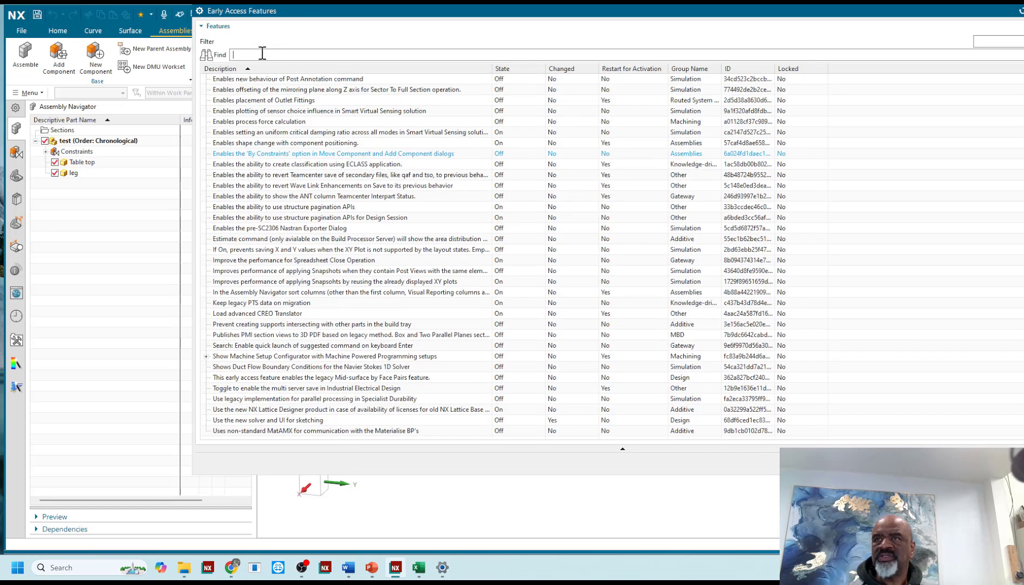
pyautogui.write('assem')
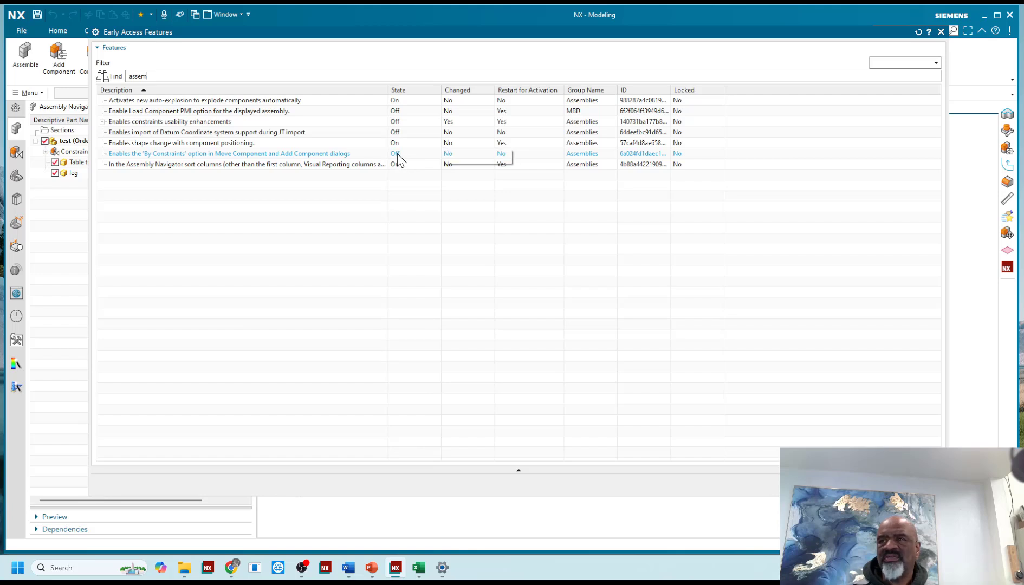
pyautogui.click(398, 157)
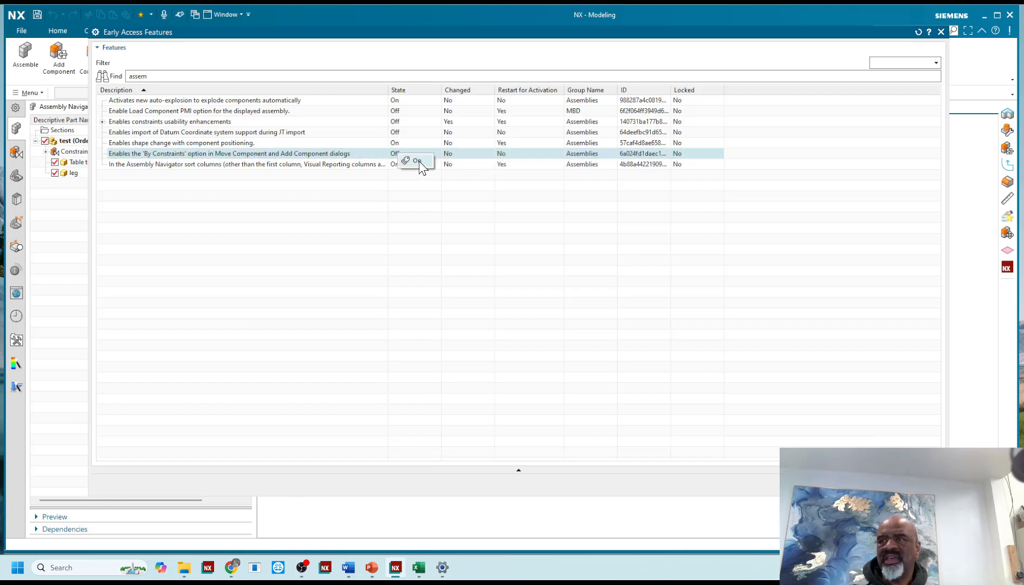
pyautogui.click(417, 161)
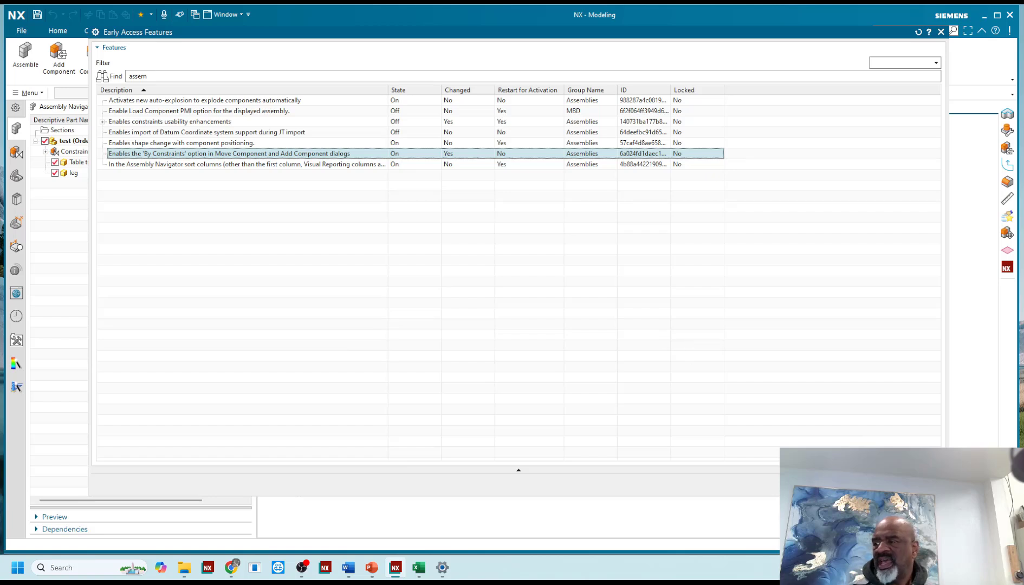
pyautogui.press('Escape')
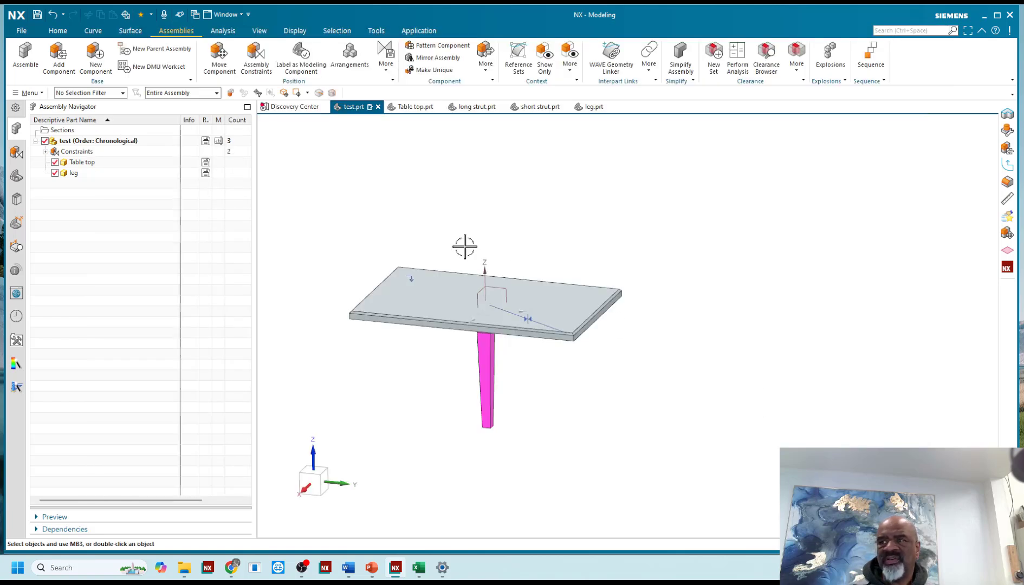
pyautogui.moveTo(388, 347); pyautogui.dragTo(384, 336, button='middle')
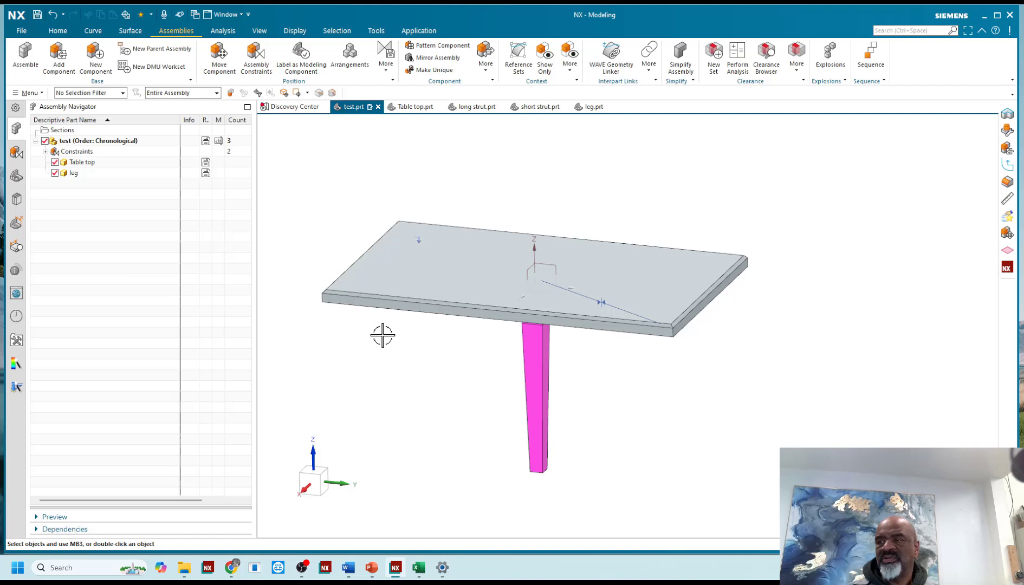
pyautogui.moveTo(352, 215); pyautogui.dragTo(352, 176, button='middle')
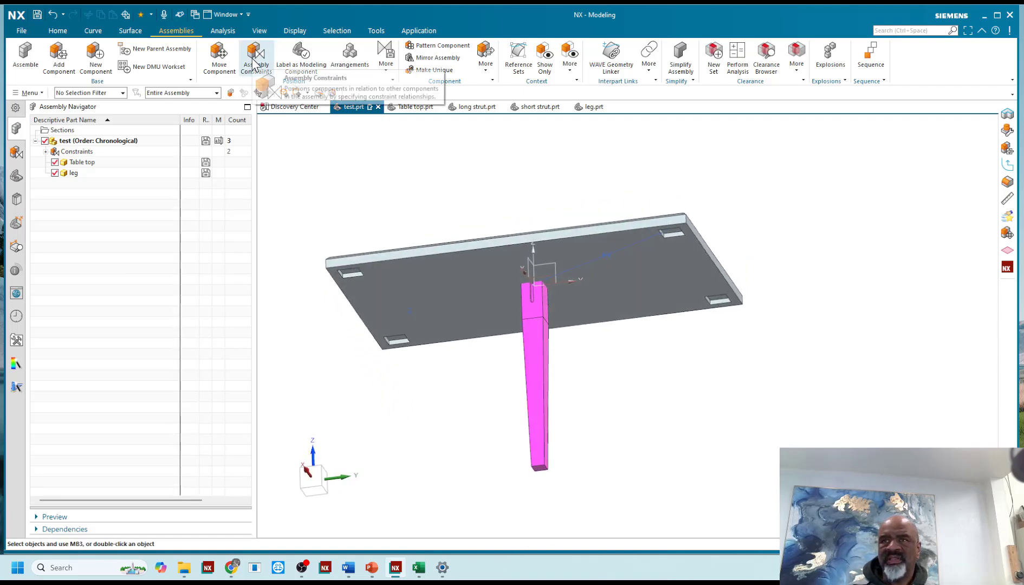
# Add long strut.prt by constraints, touching its side face to the table top.
pyautogui.click(75, 70)
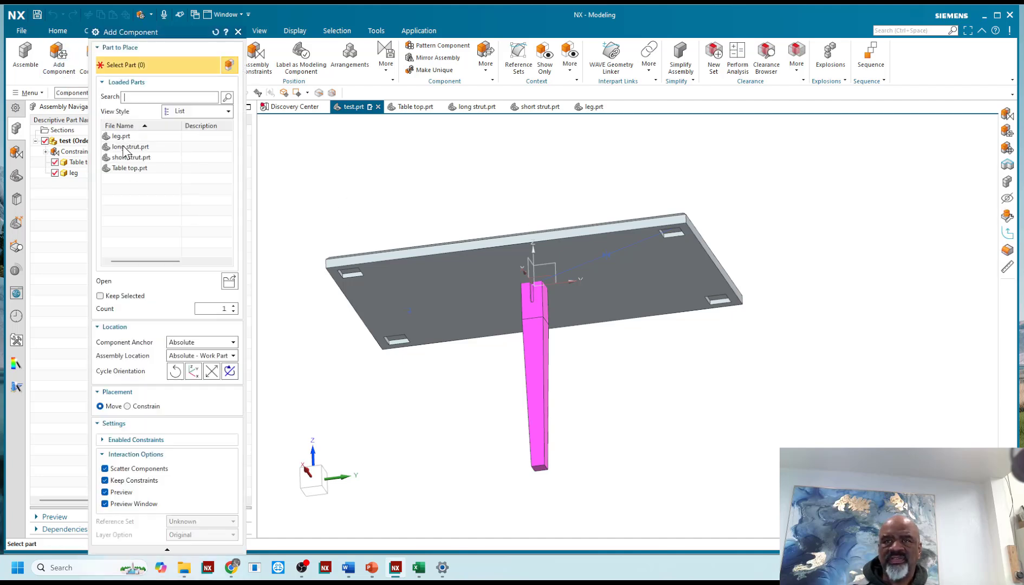
pyautogui.click(129, 146)
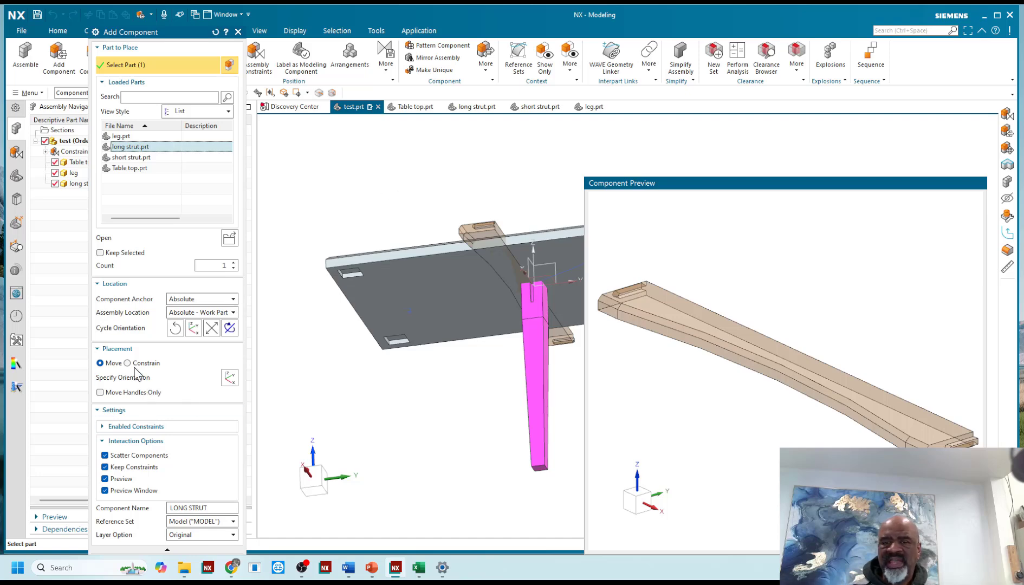
pyautogui.click(128, 363)
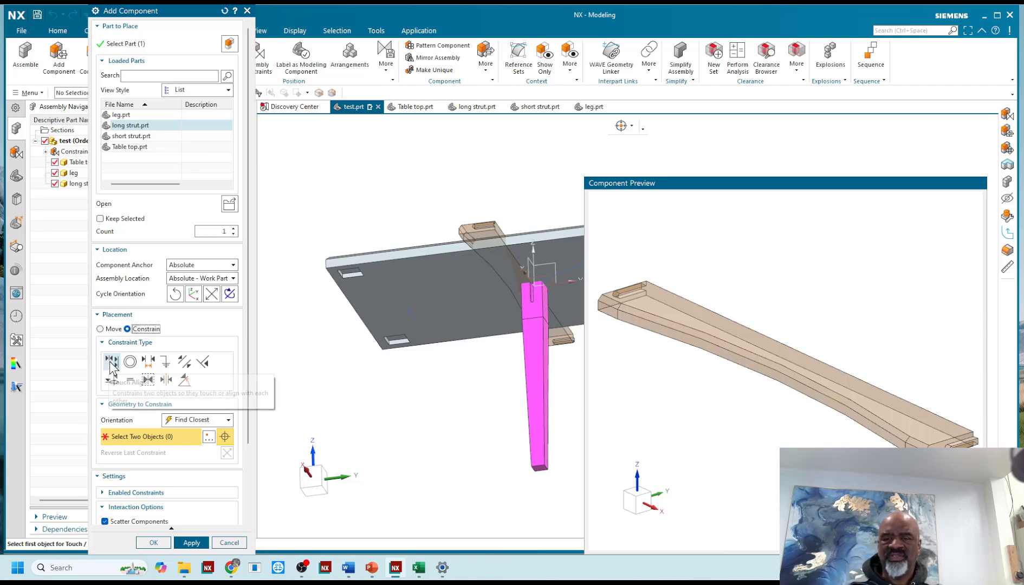
pyautogui.click(187, 420)
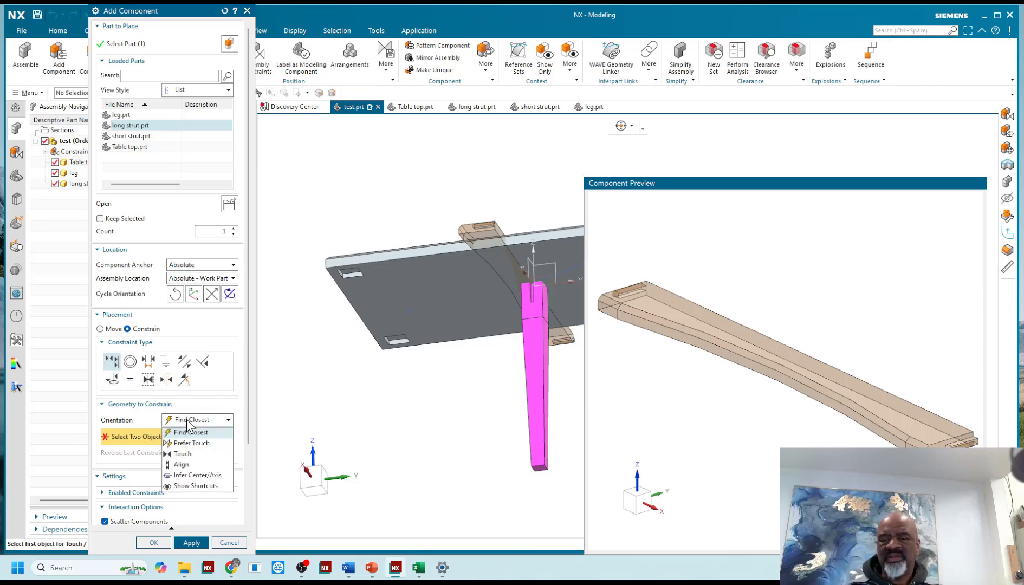
pyautogui.click(183, 454)
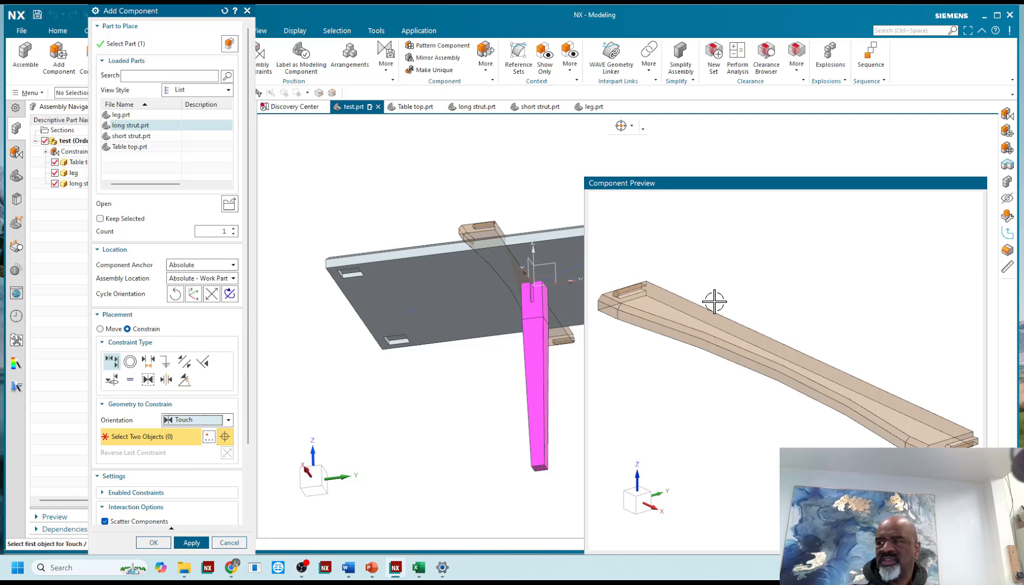
pyautogui.moveTo(768, 264); pyautogui.dragTo(819, 283, button='middle')
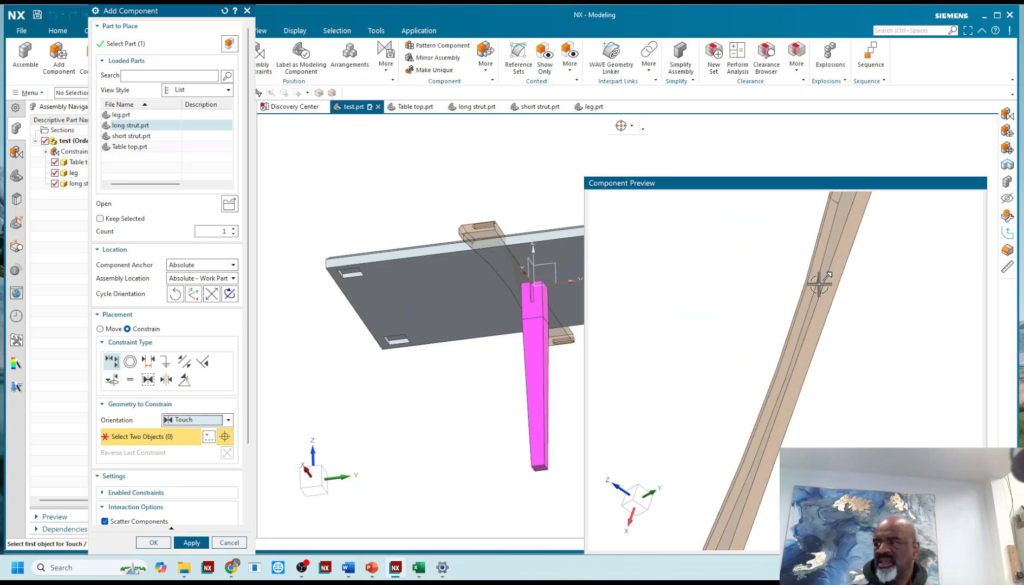
pyautogui.click(833, 279)
pyautogui.click(424, 270)
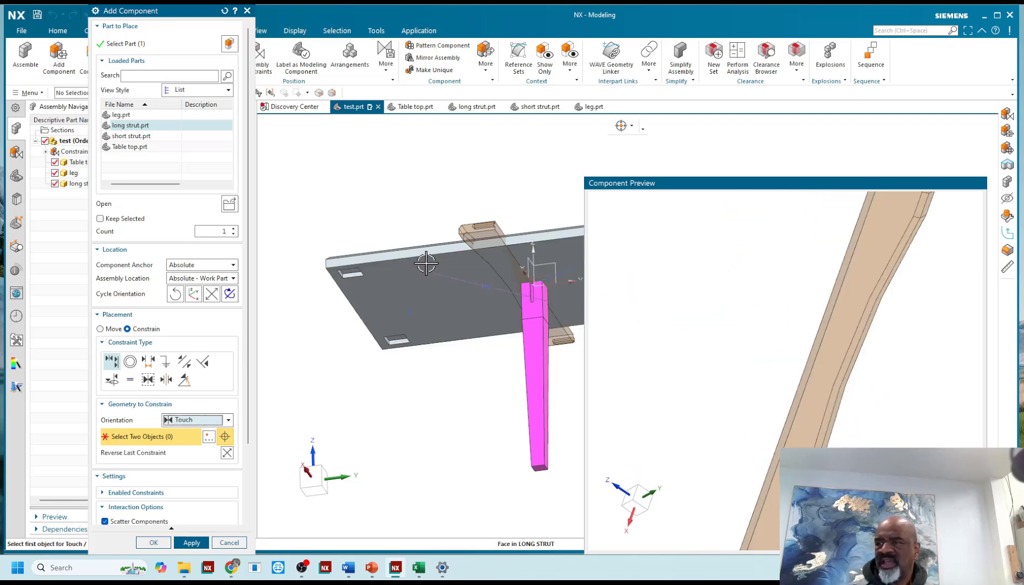
pyautogui.scroll(-2, 373, 185)
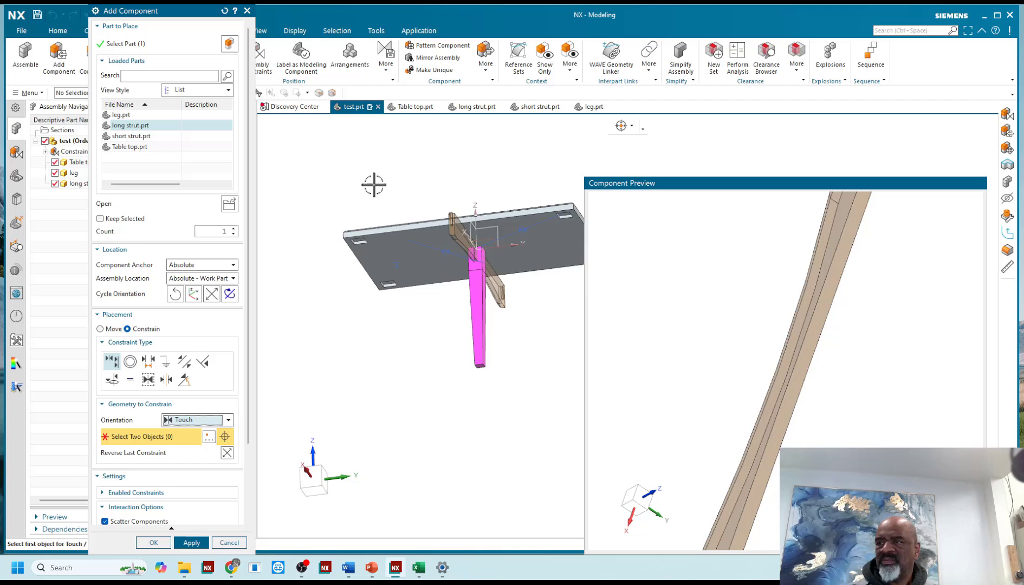
# Make the long strut parallel to the table top face.
pyautogui.click(184, 362)
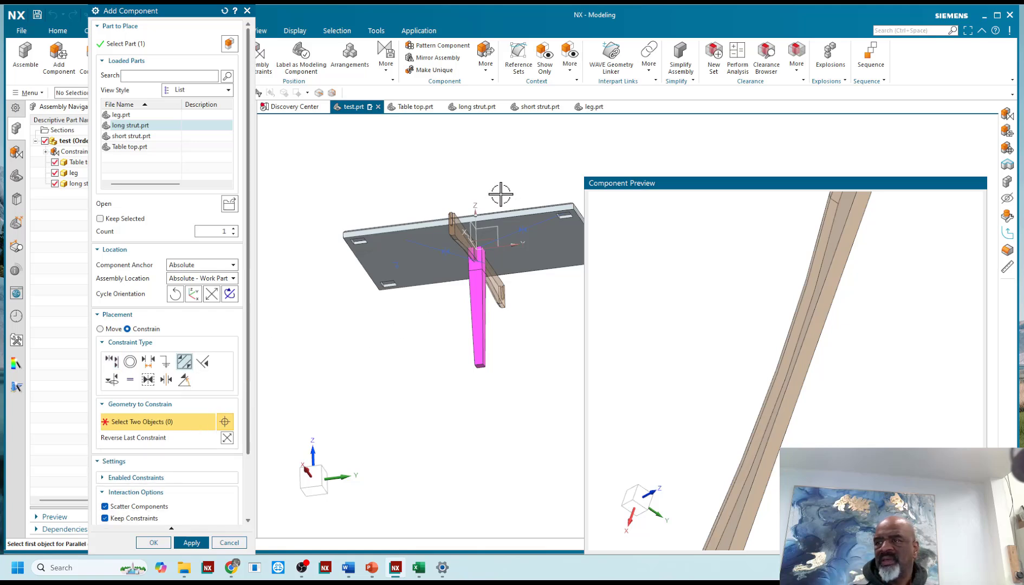
pyautogui.scroll(-5, 486, 187)
pyautogui.moveTo(450, 187); pyautogui.dragTo(474, 219, button='middle')
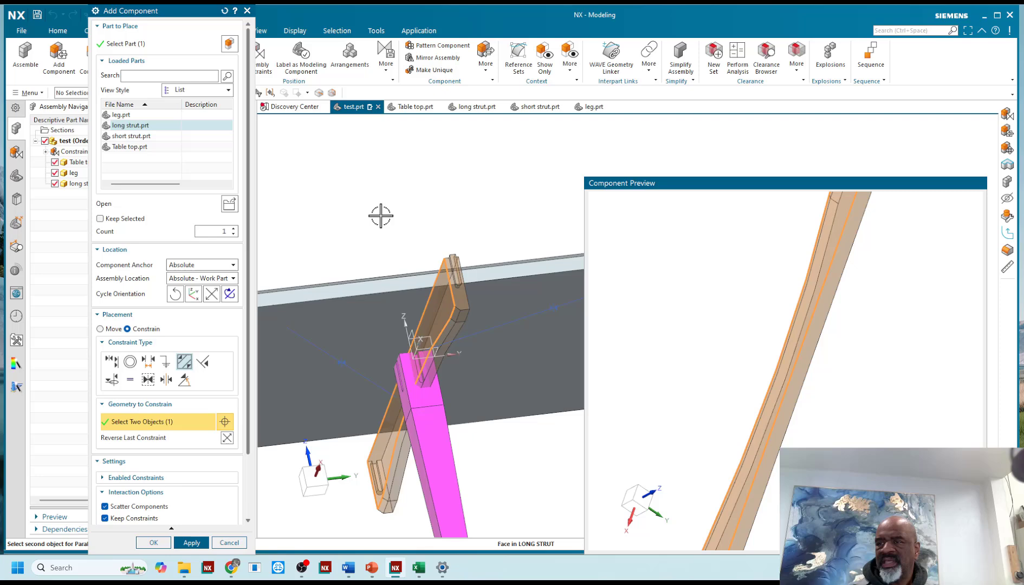
pyautogui.click(378, 250)
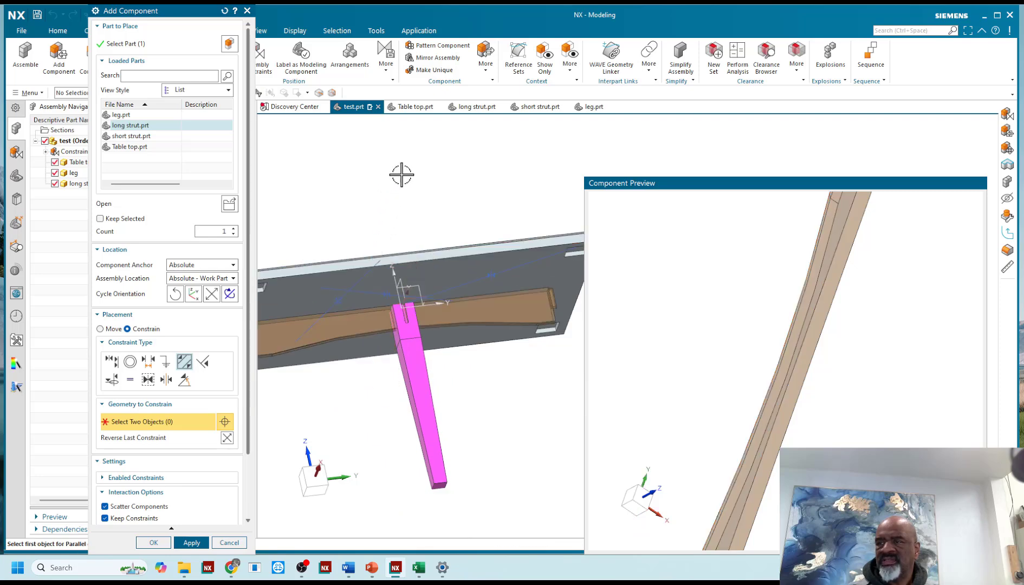
pyautogui.scroll(-3, 403, 174)
pyautogui.moveTo(413, 172); pyautogui.dragTo(379, 132, button='middle')
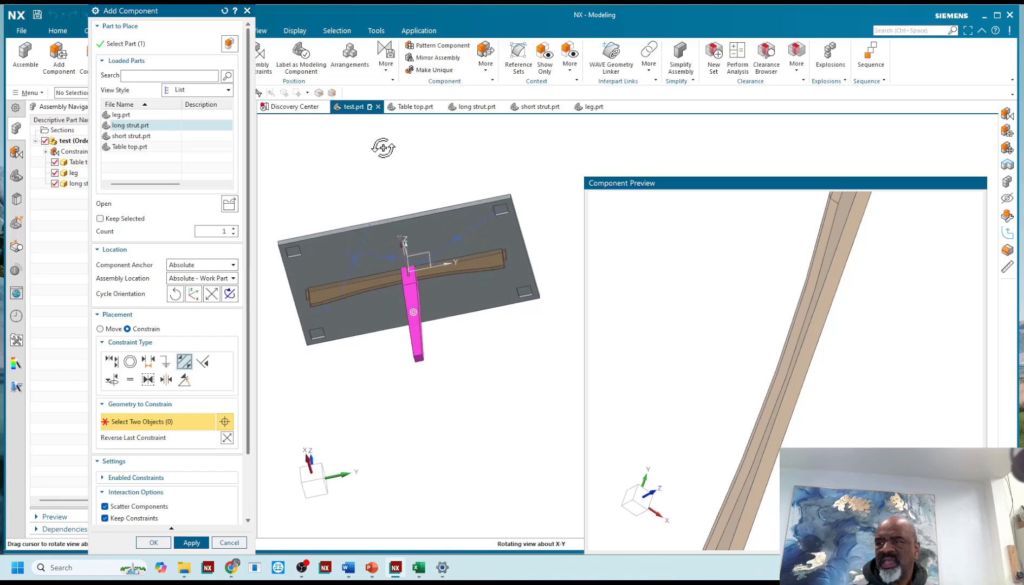
# Add a Touch Align constraint between the leg's top face and the table top face.
pyautogui.click(112, 361)
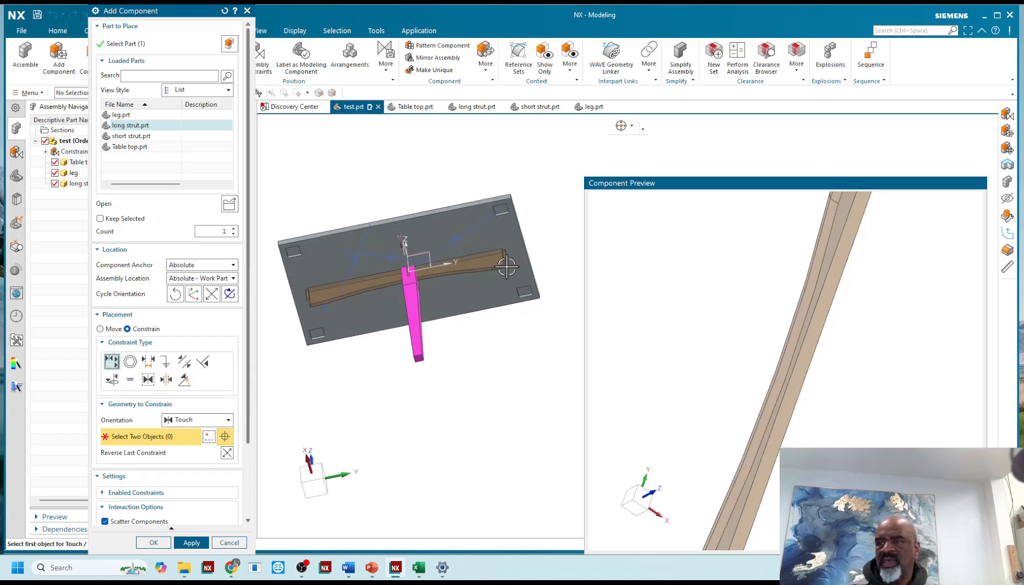
pyautogui.scroll(5, 428, 265)
pyautogui.moveTo(436, 278); pyautogui.dragTo(461, 281, button='middle')
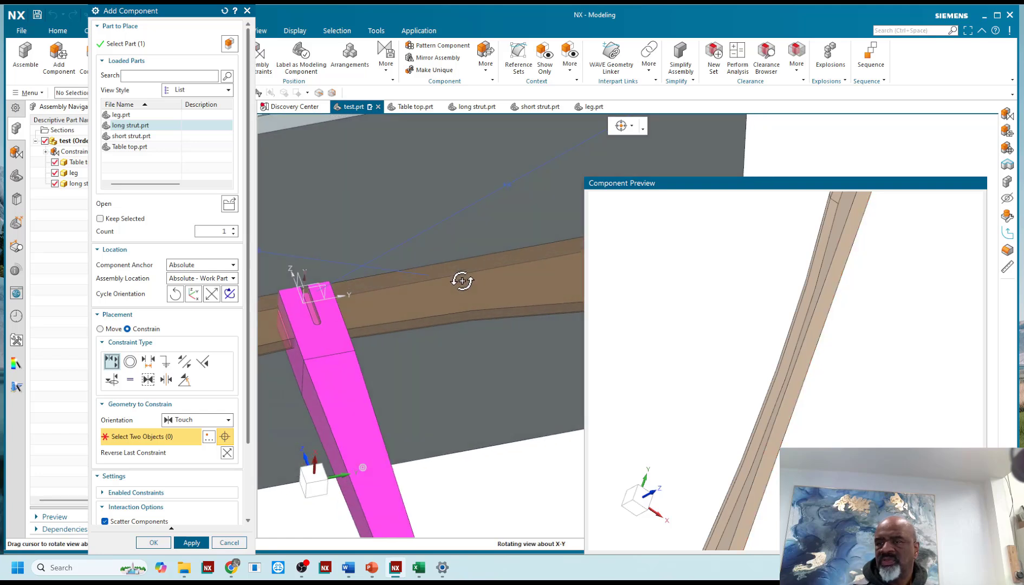
pyautogui.click(324, 311)
pyautogui.scroll(-4, 467, 269)
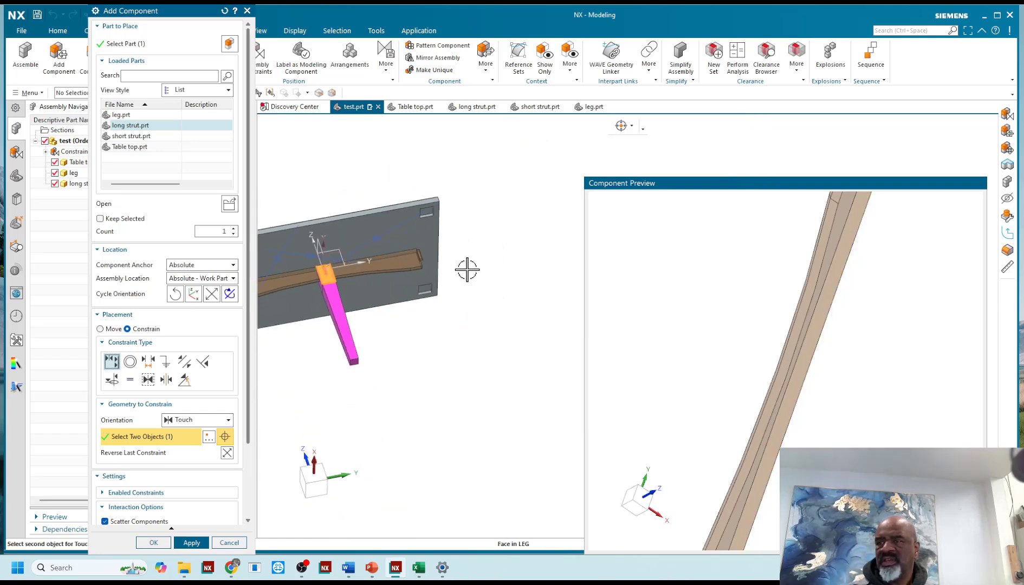
pyautogui.moveTo(466, 269); pyautogui.dragTo(425, 270, button='middle')
pyautogui.scroll(5, 428, 268)
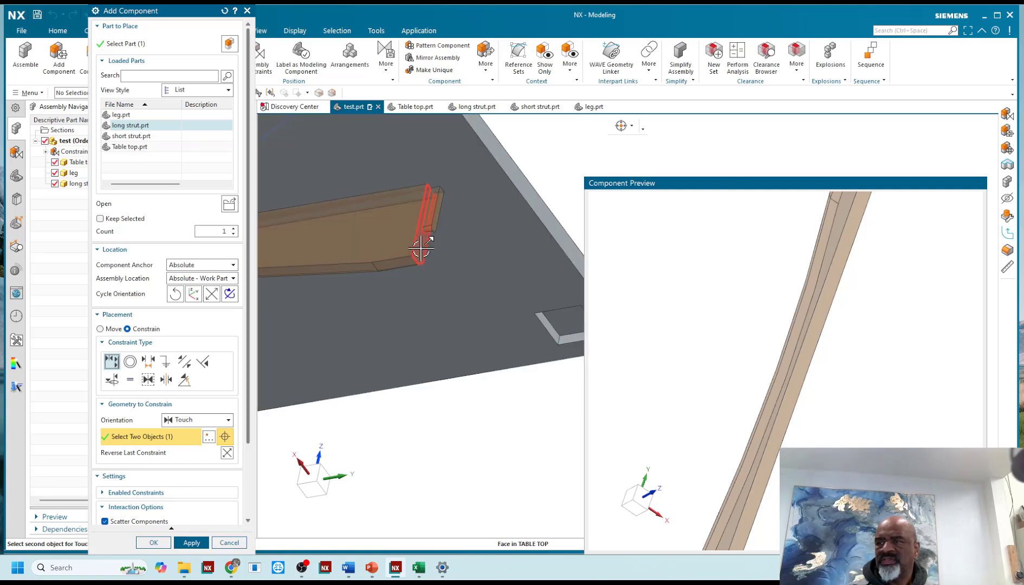
pyautogui.scroll(-3, 487, 271)
pyautogui.moveTo(499, 283); pyautogui.dragTo(487, 221, button='middle')
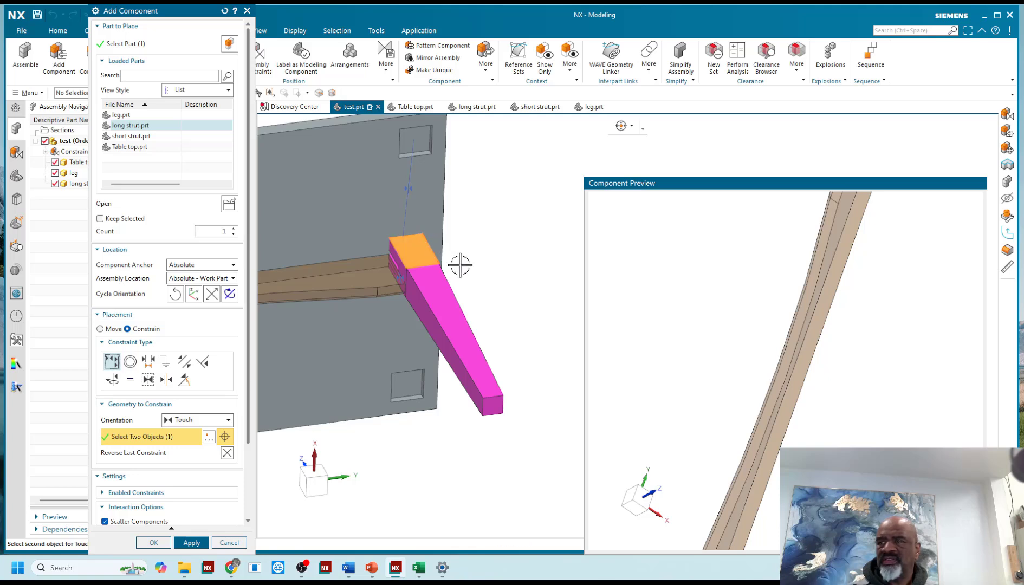
pyautogui.moveTo(460, 265); pyautogui.dragTo(450, 189, button='middle')
pyautogui.scroll(5, 428, 227)
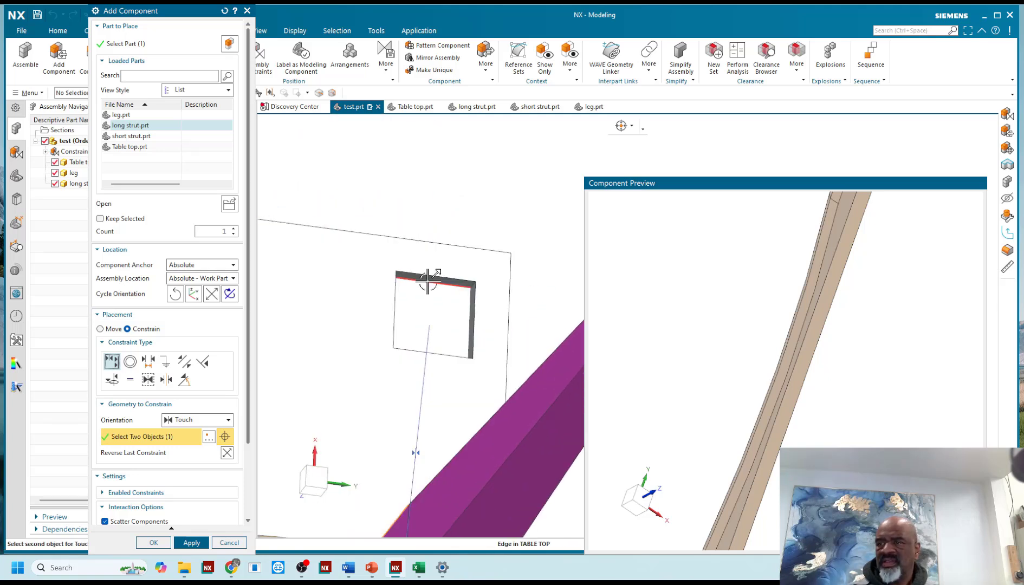
pyautogui.click(429, 279)
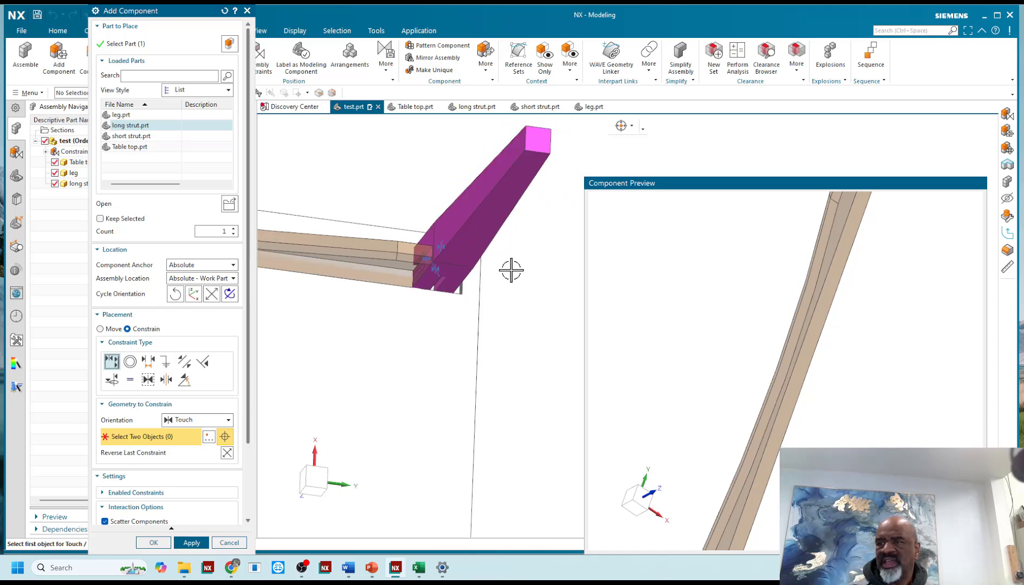
# Pick a strut face for another touch and check the strut's position under the table.
pyautogui.moveTo(510, 270); pyautogui.dragTo(480, 279, button='middle')
pyautogui.click(532, 239)
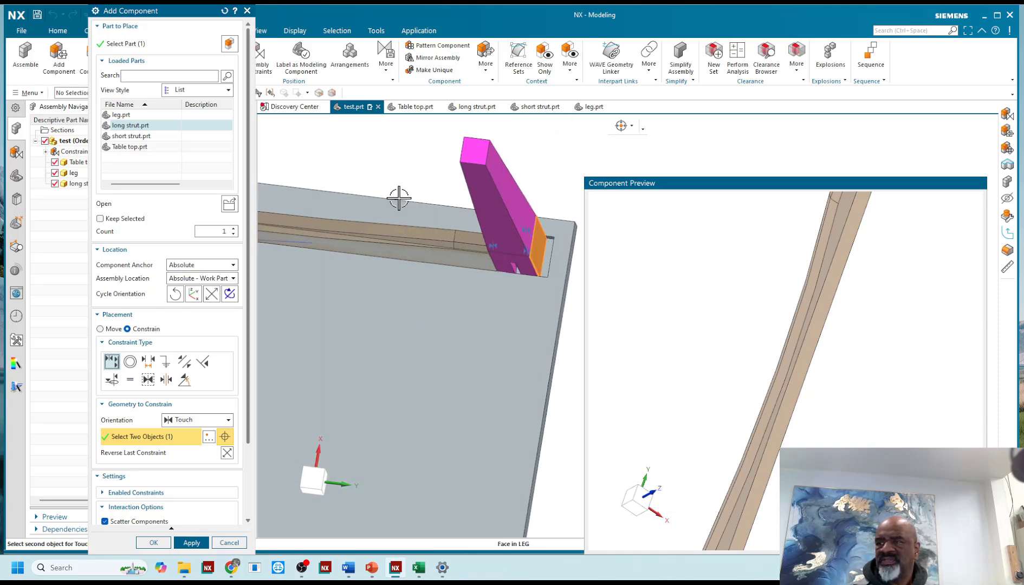
pyautogui.moveTo(399, 198); pyautogui.dragTo(412, 229, button='middle')
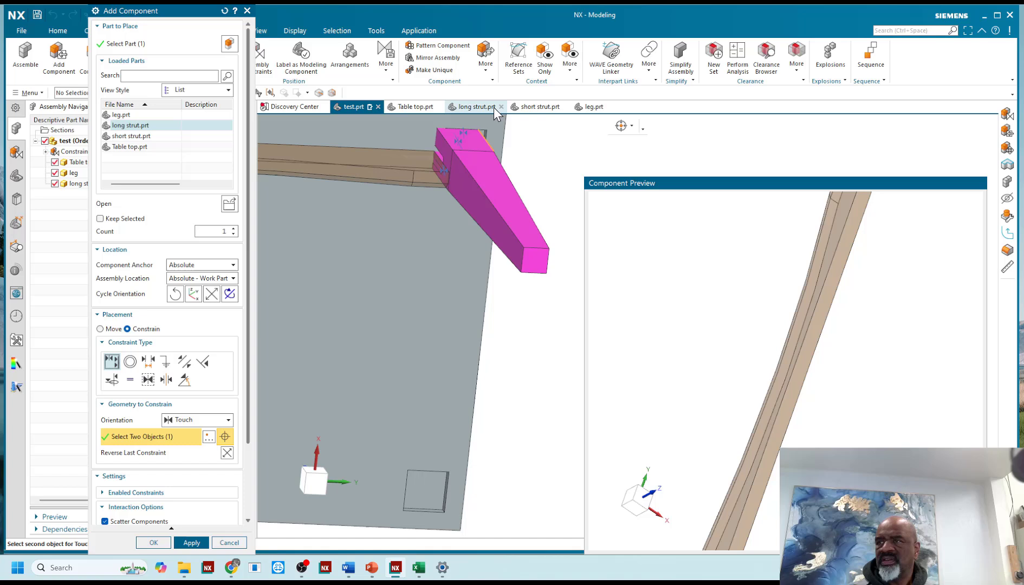
pyautogui.scroll(-6, 445, 134)
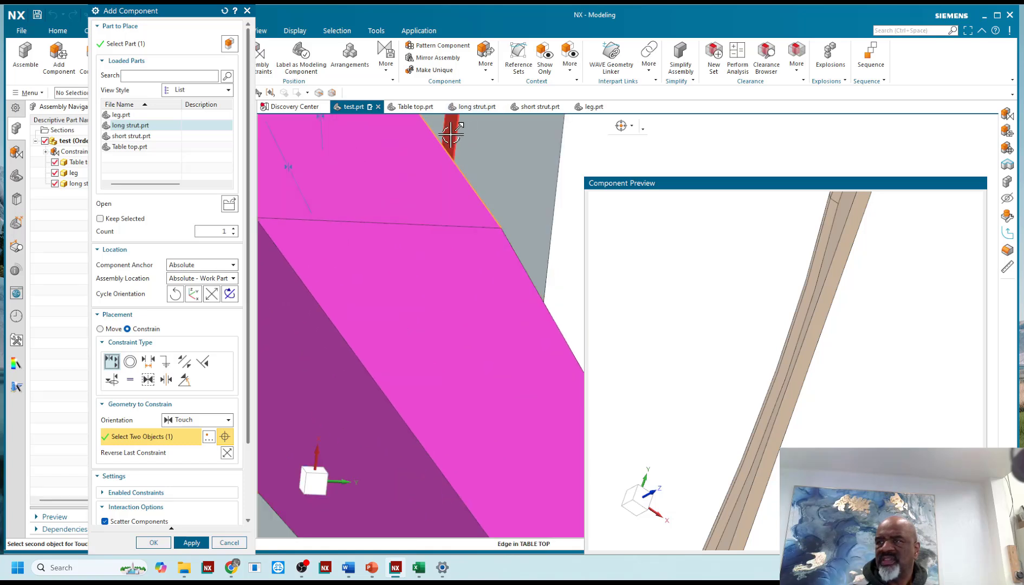
pyautogui.scroll(8, 450, 133)
pyautogui.moveTo(465, 229); pyautogui.dragTo(489, 294, button='middle')
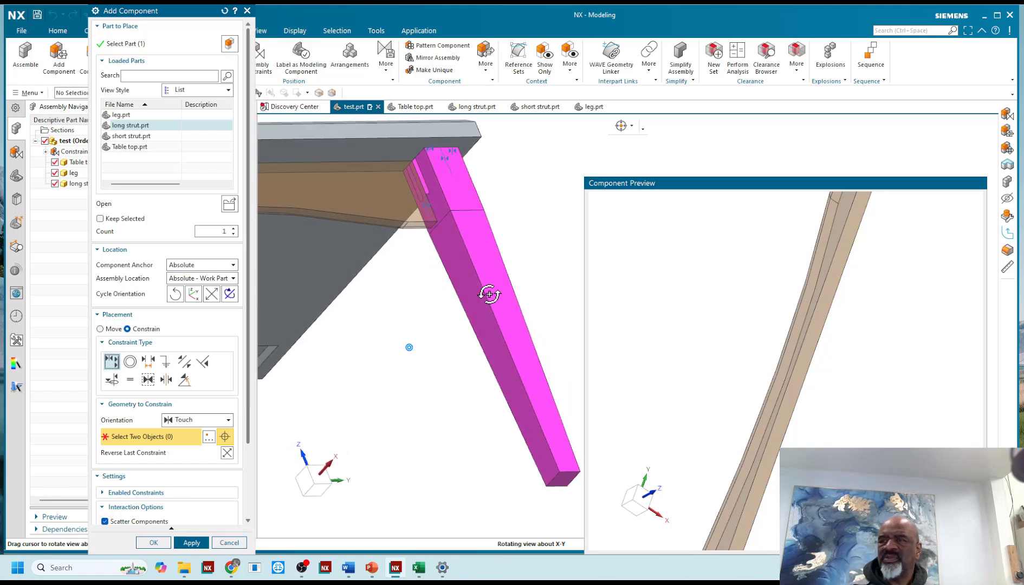
pyautogui.scroll(5, 523, 257)
pyautogui.moveTo(523, 257); pyautogui.dragTo(521, 251, button='middle')
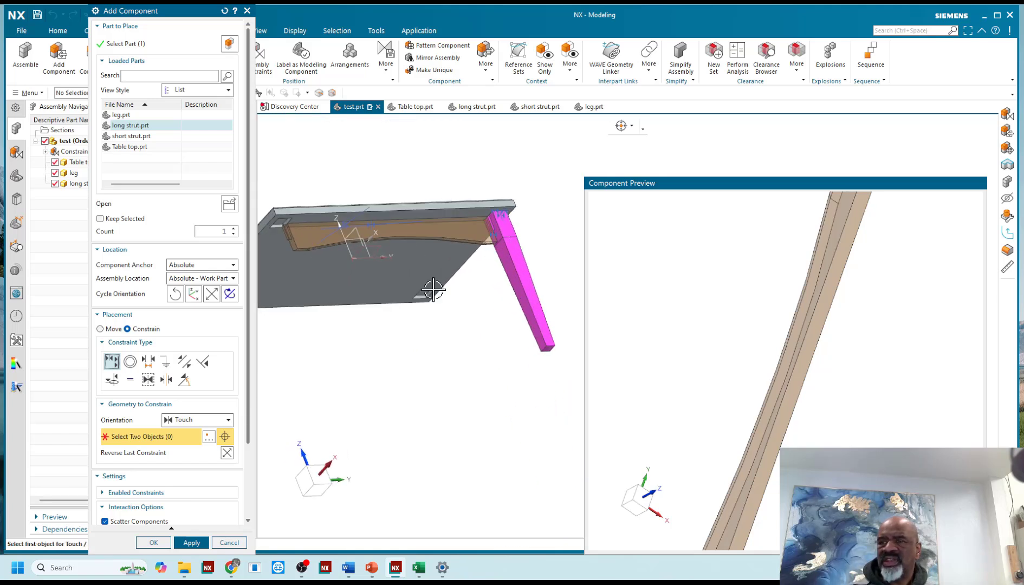
# Finish placing the long strut and group the Constraint Navigator by components.
pyautogui.click(154, 542)
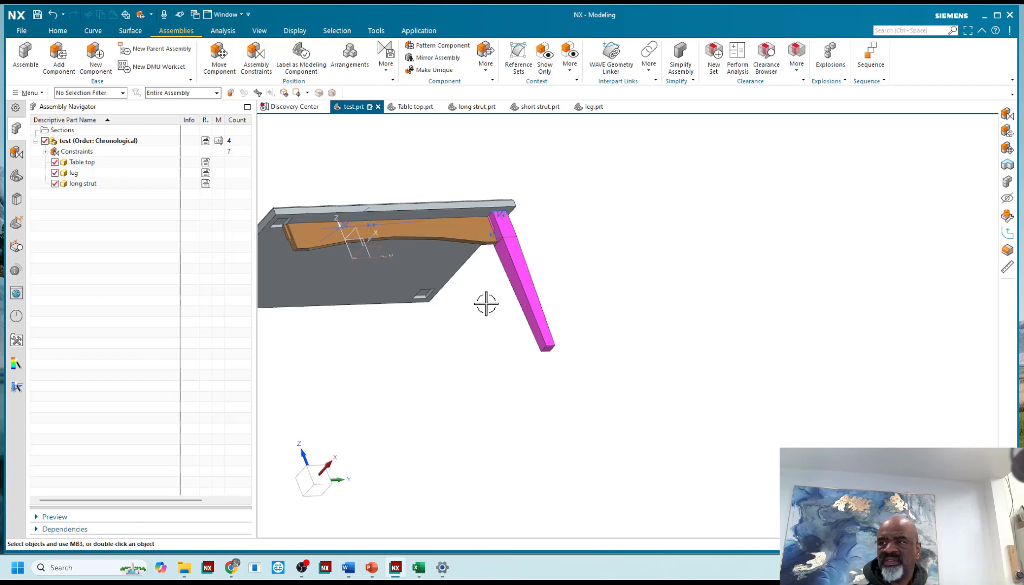
pyautogui.scroll(-3, 455, 243)
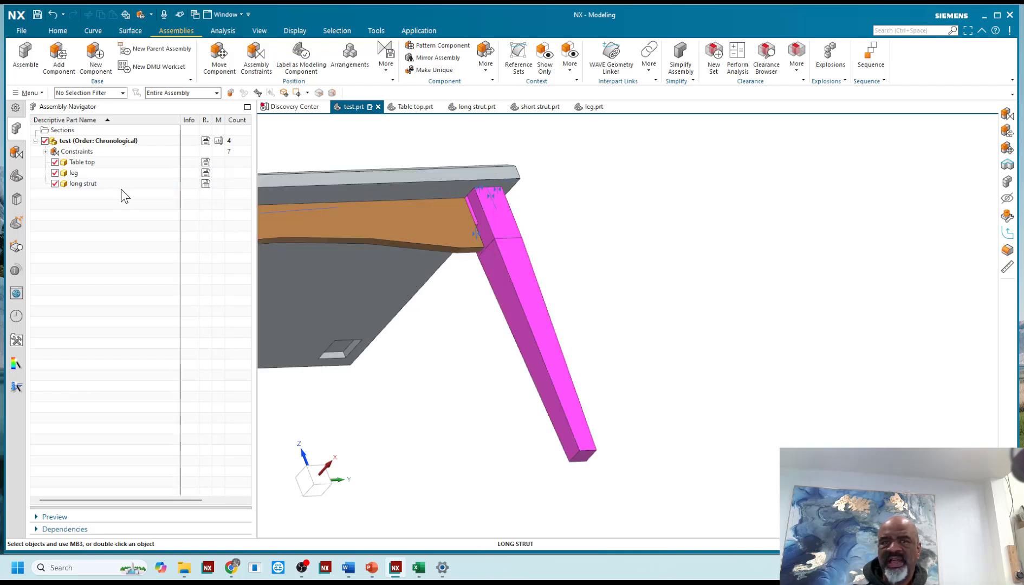
pyautogui.click(16, 152)
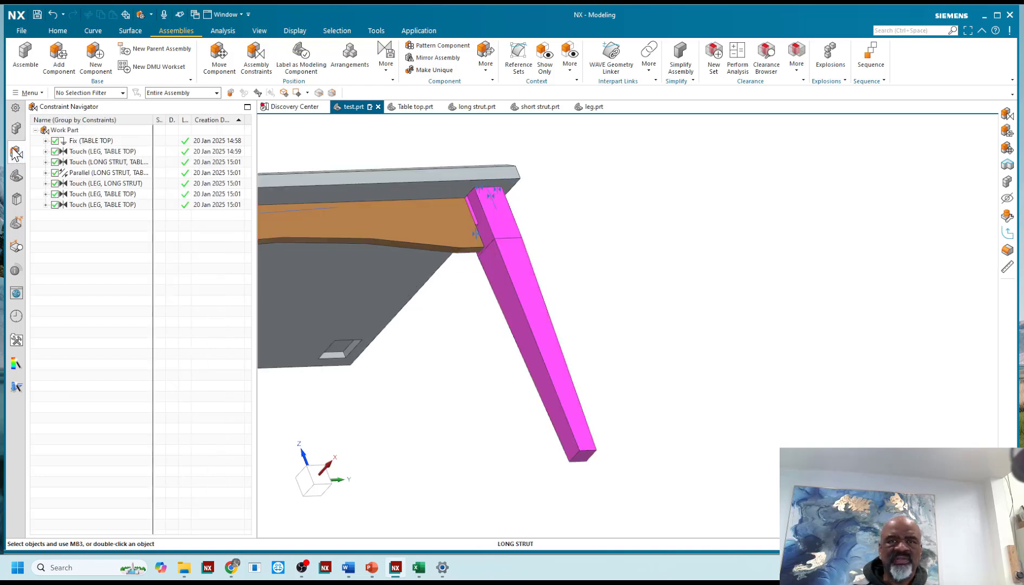
pyautogui.rightClick(72, 233)
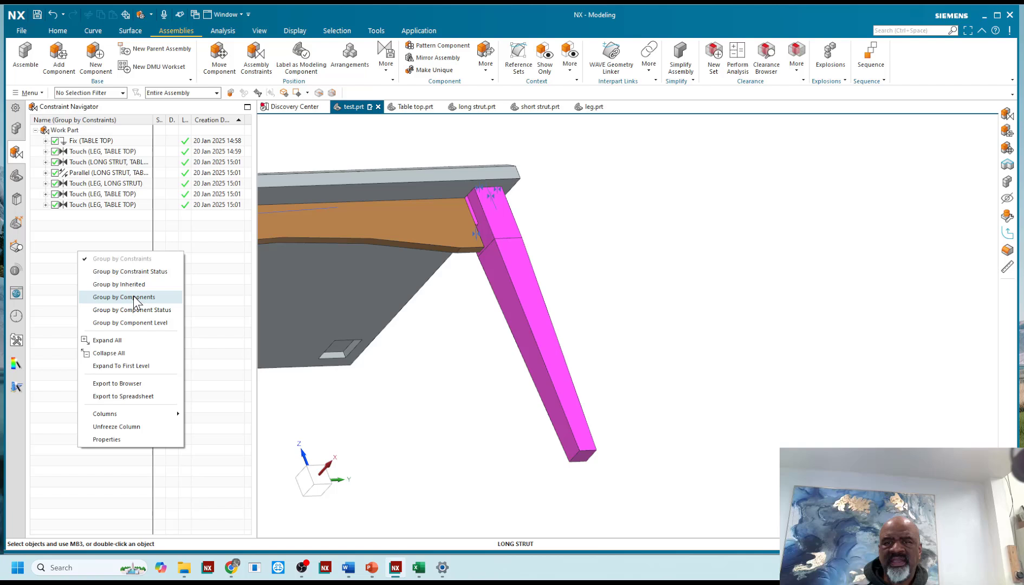
pyautogui.click(108, 278)
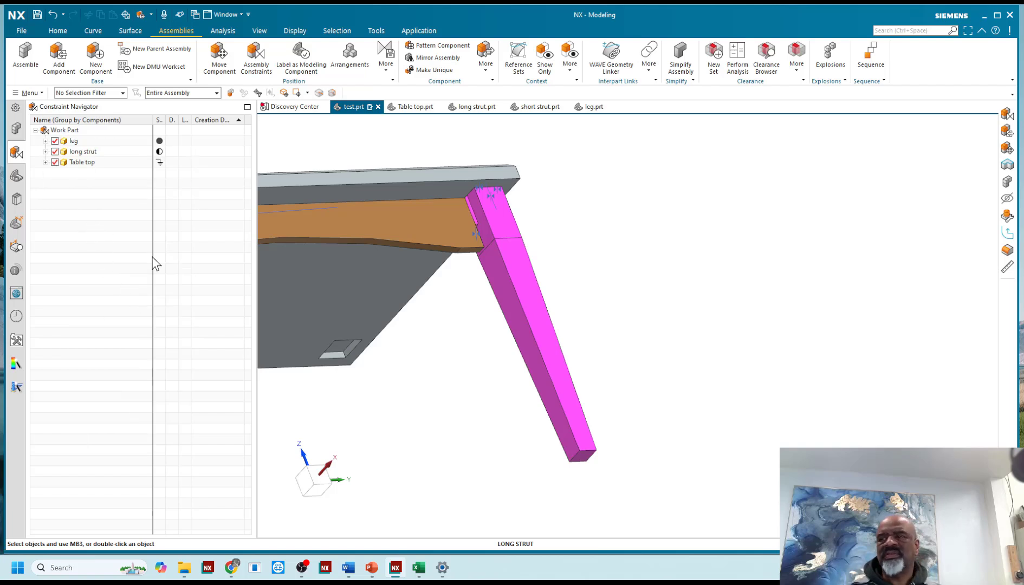
# Expand the long strut's constraints and delete Touch (LEG, LONG STRUT).
pyautogui.click(79, 156)
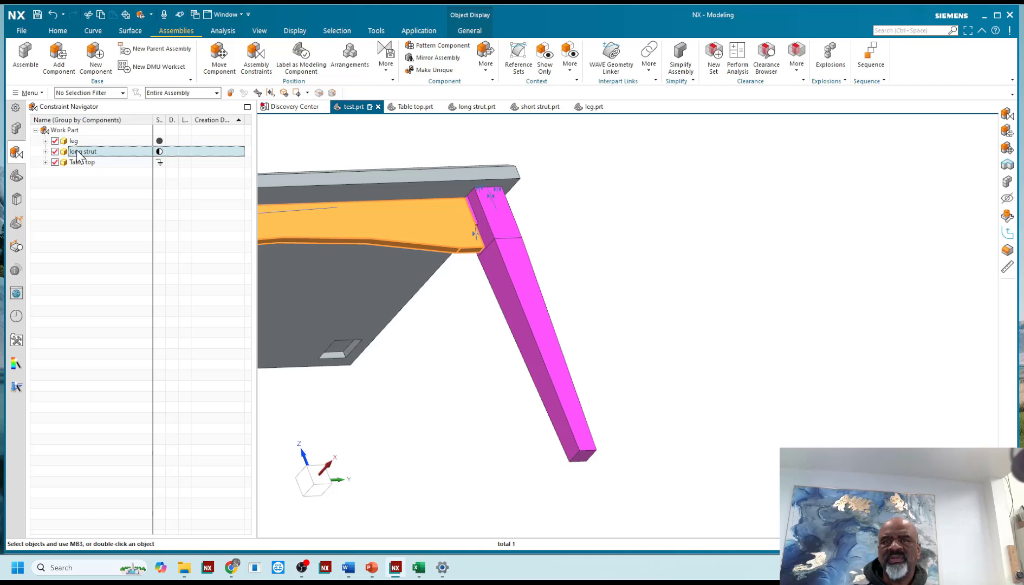
pyautogui.click(46, 151)
pyautogui.click(109, 162)
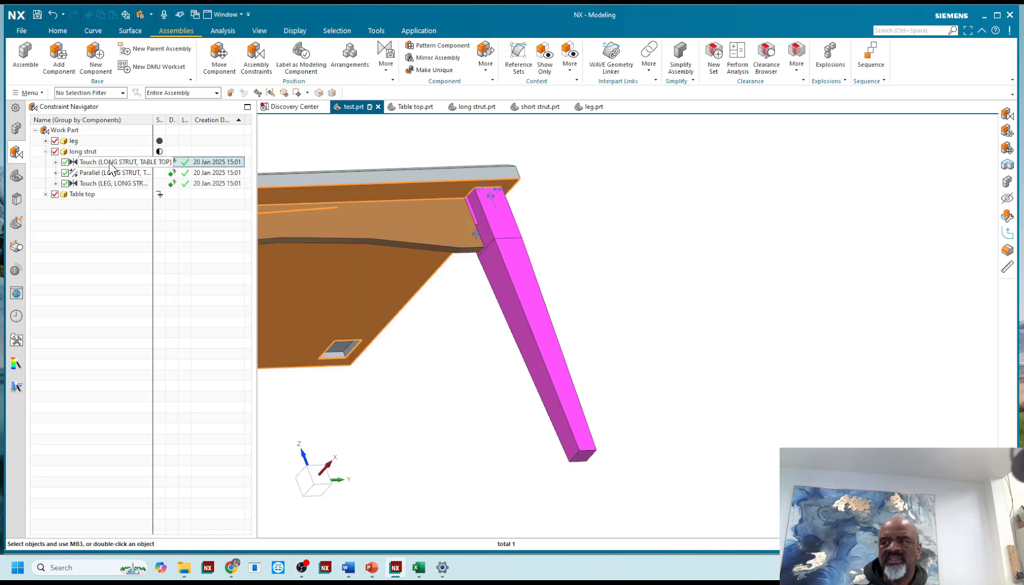
pyautogui.click(111, 173)
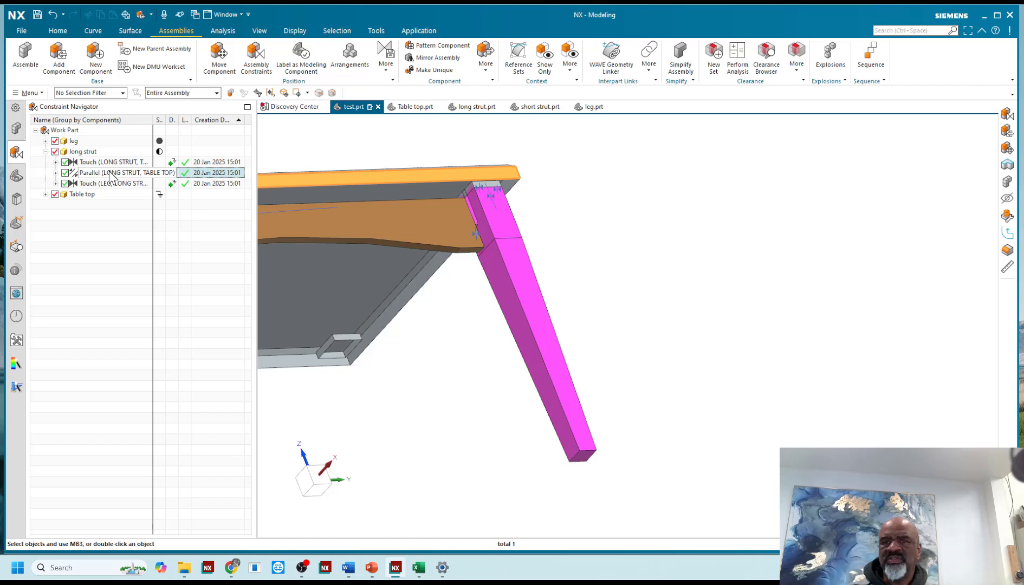
pyautogui.click(110, 185)
pyautogui.rightClick(111, 189)
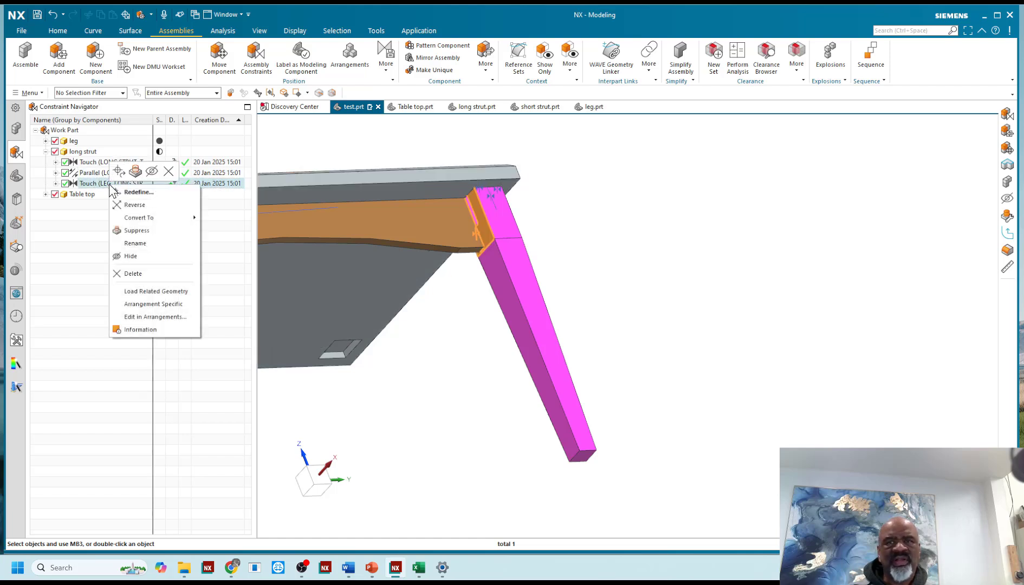
pyautogui.click(169, 173)
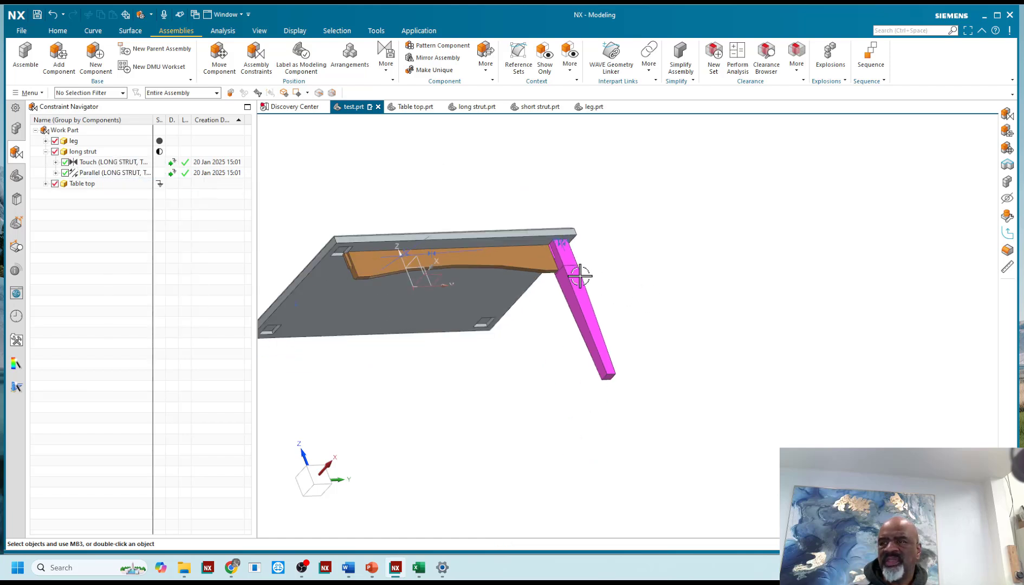
# Add a Touch constraint between the long strut's end face and the leg face.
pyautogui.click(250, 58)
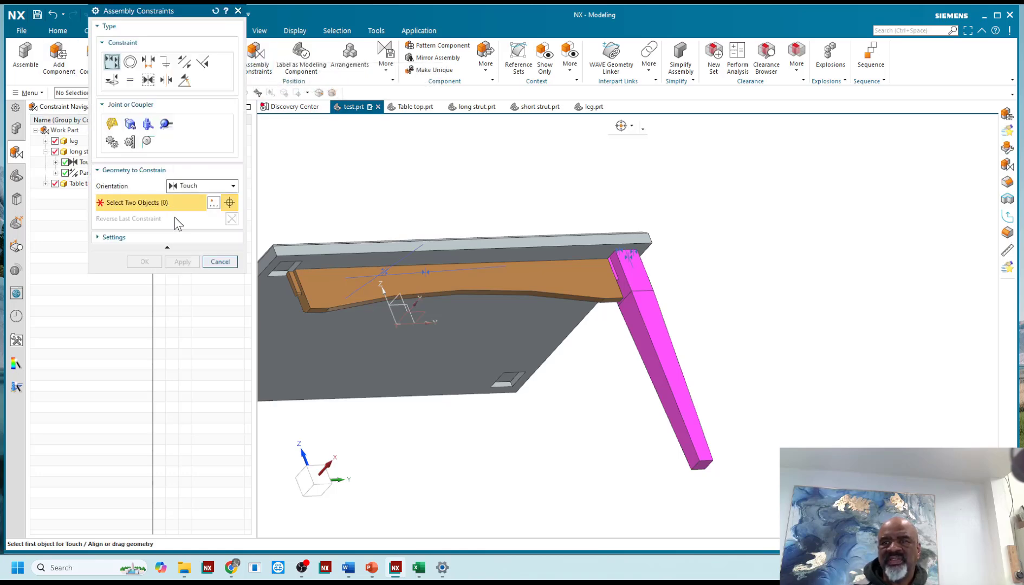
pyautogui.scroll(4, 291, 313)
pyautogui.click(320, 264)
pyautogui.scroll(-2, 314, 267)
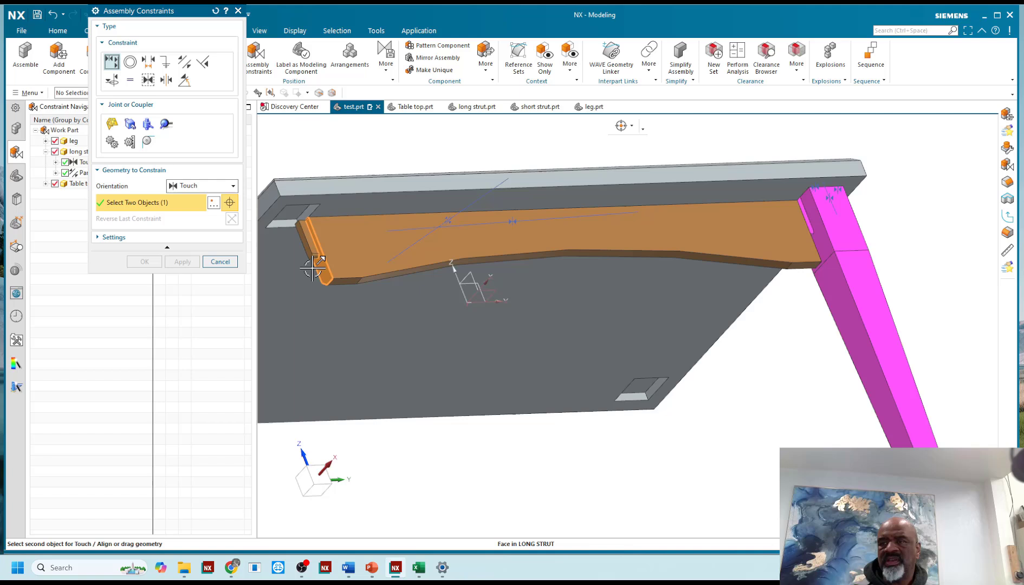
pyautogui.scroll(-3, 313, 267)
pyautogui.scroll(4, 474, 269)
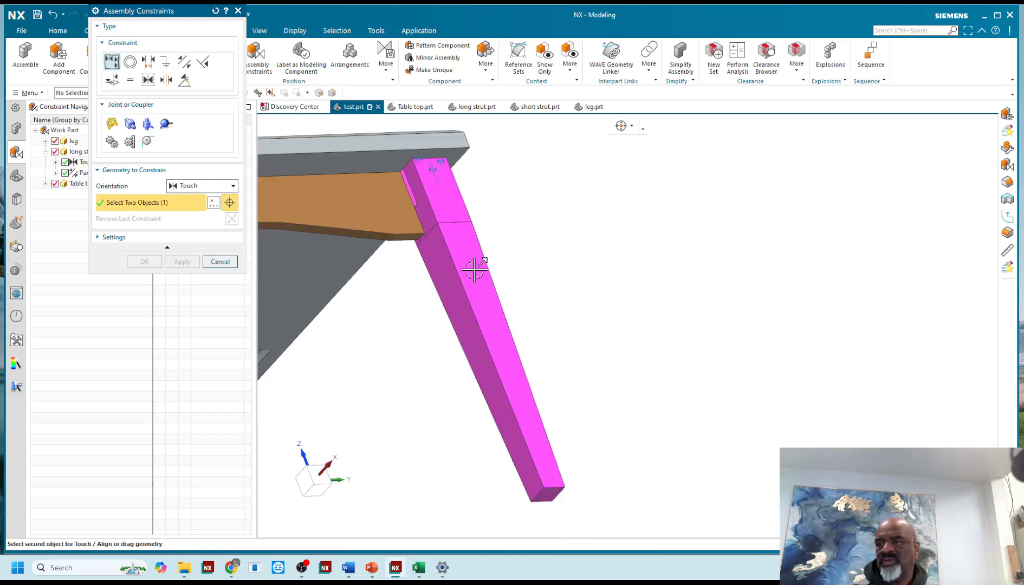
pyautogui.click(418, 205)
pyautogui.scroll(-2, 508, 284)
pyautogui.scroll(-1, 507, 283)
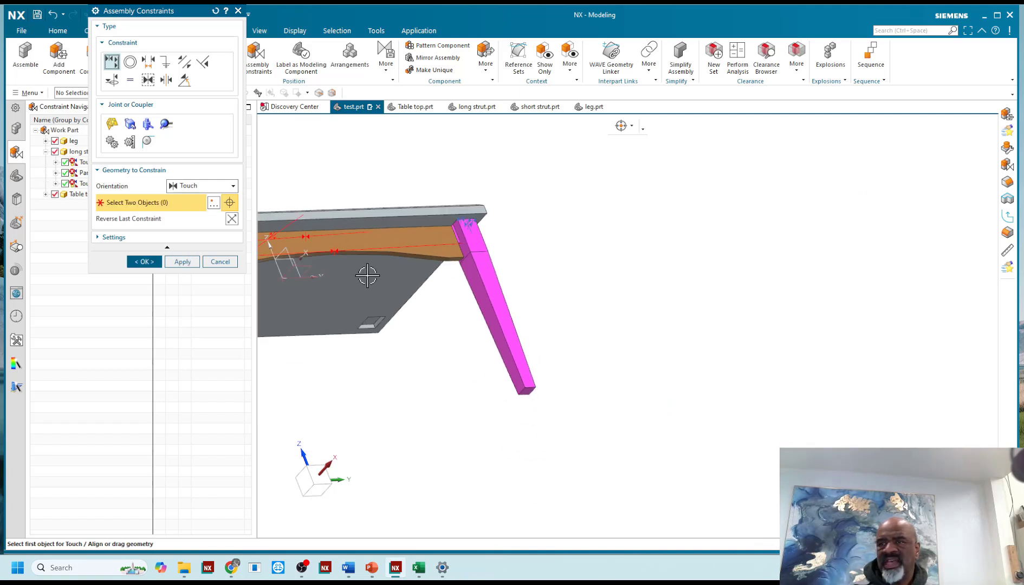
pyautogui.click(138, 262)
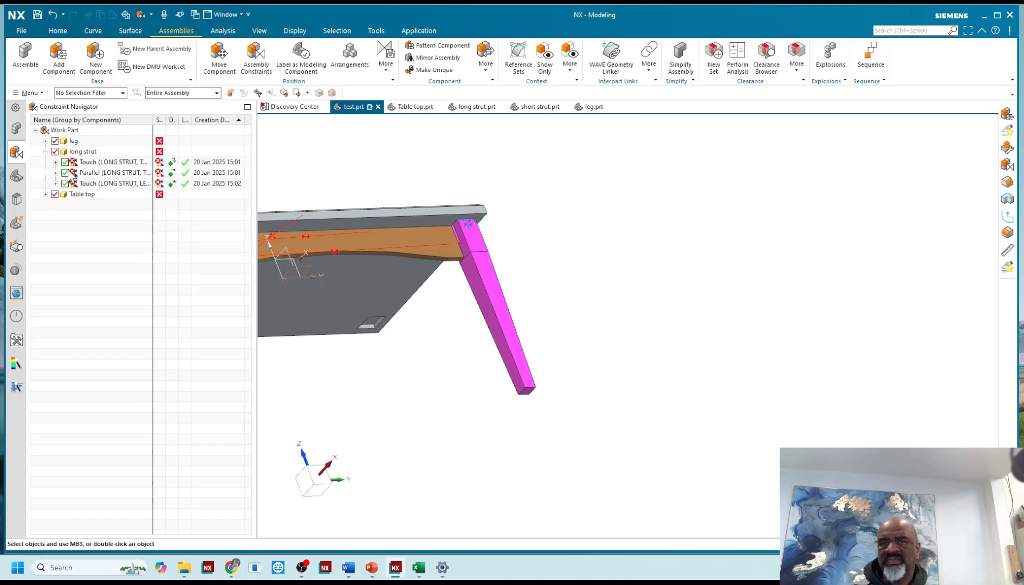
# Delete the strut's Parallel constraint to the table top.
pyautogui.click(93, 176)
pyautogui.rightClick(97, 179)
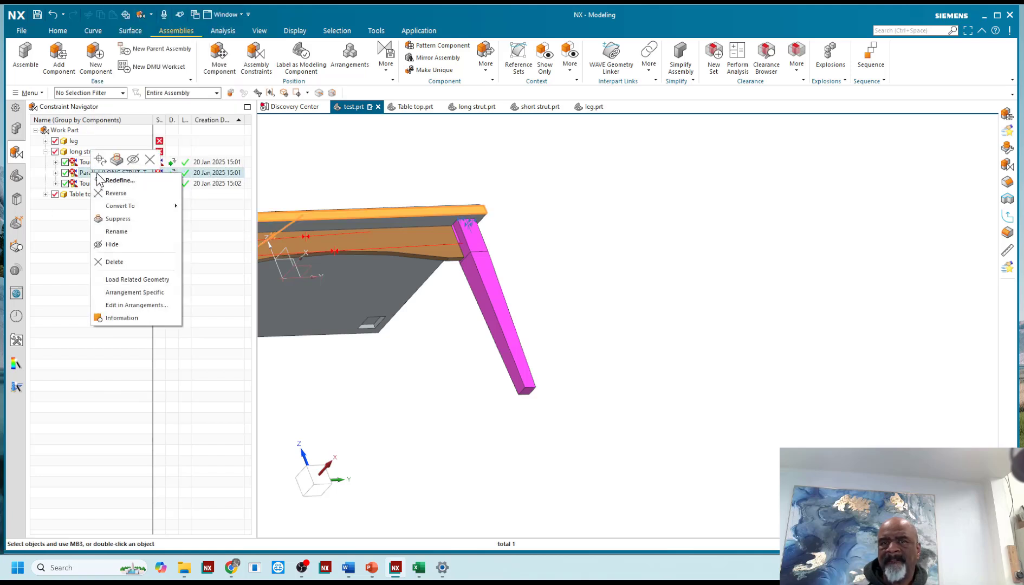
pyautogui.click(150, 160)
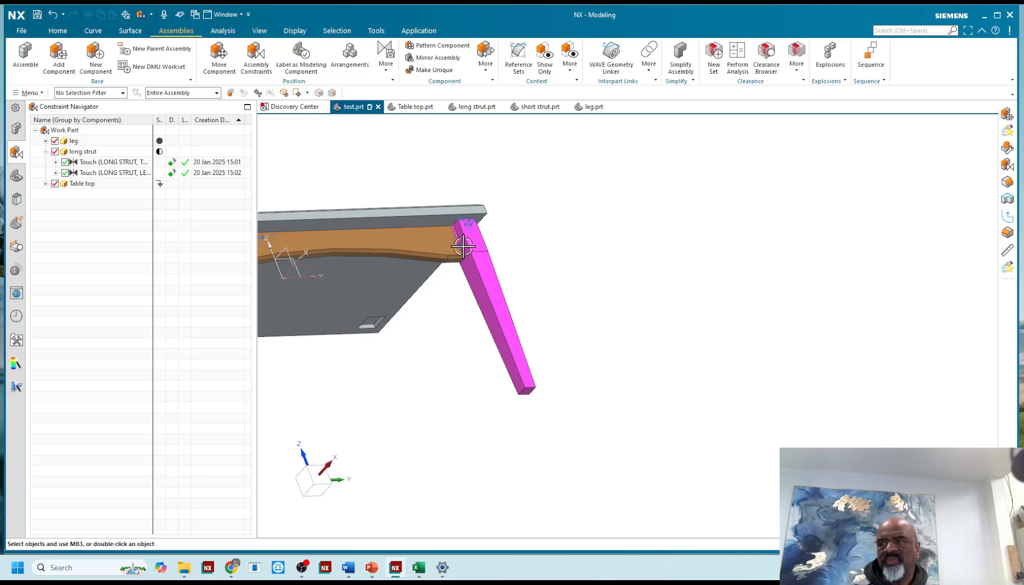
pyautogui.scroll(5, 462, 247)
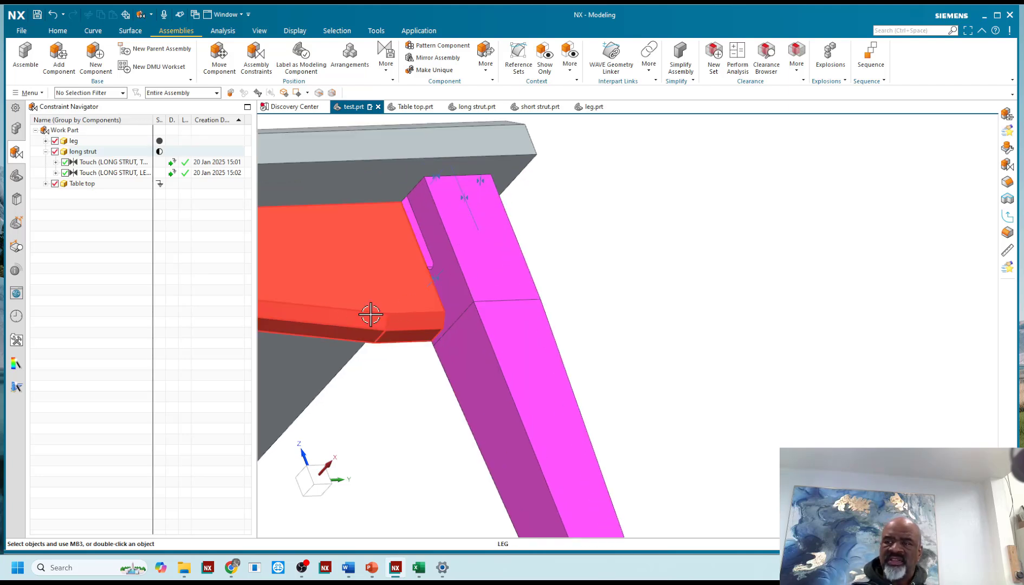
# Centre the long strut on the leg with a Center (2 to 2) constraint on two faces each.
pyautogui.moveTo(416, 286)
pyautogui.mouseDown(button='middle')
pyautogui.moveTo(425, 203)
pyautogui.moveTo(416, 269)
pyautogui.mouseUp(button='middle')
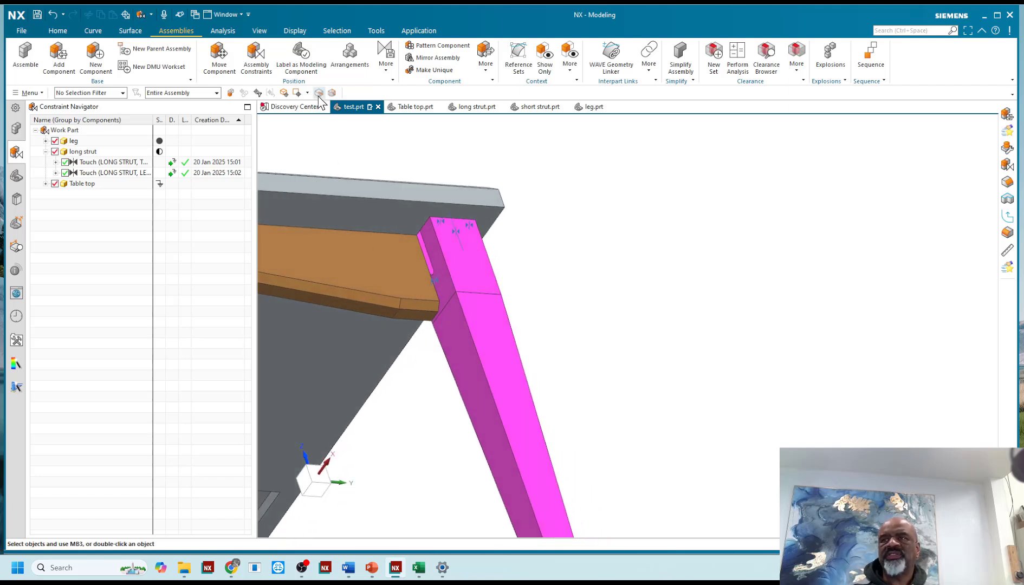
pyautogui.click(255, 57)
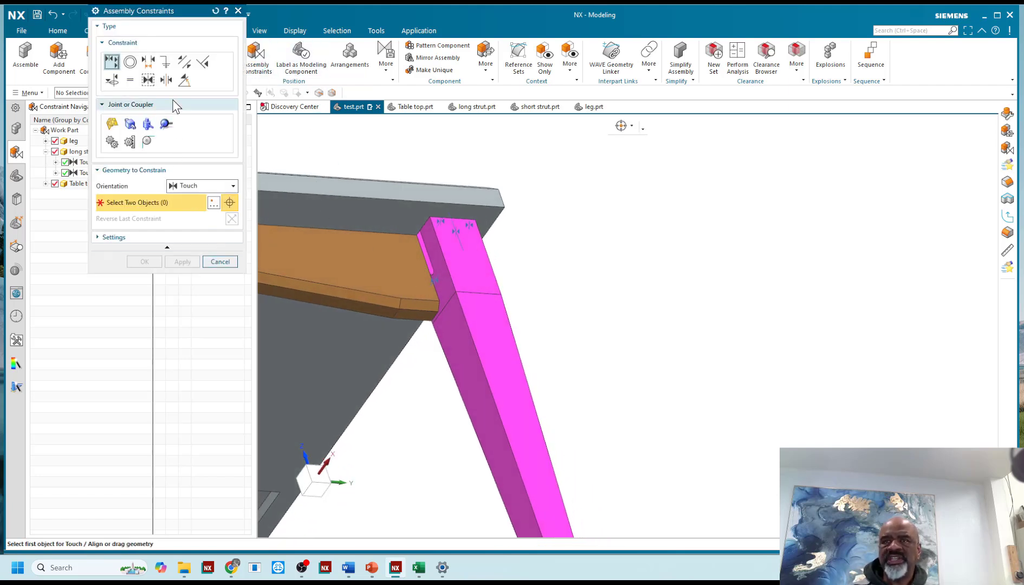
pyautogui.click(165, 80)
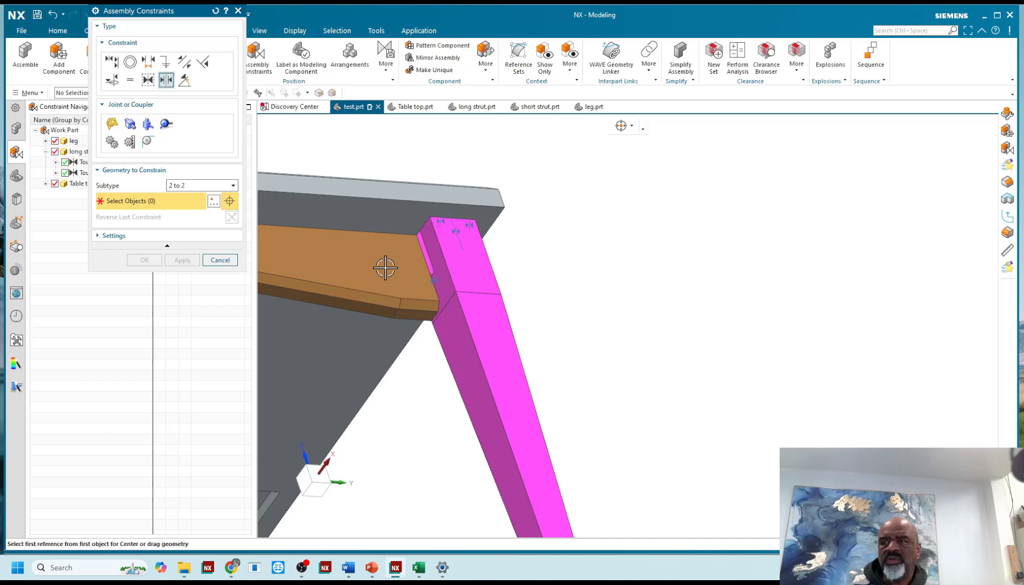
pyautogui.click(403, 258)
pyautogui.moveTo(581, 283); pyautogui.dragTo(440, 281, button='middle')
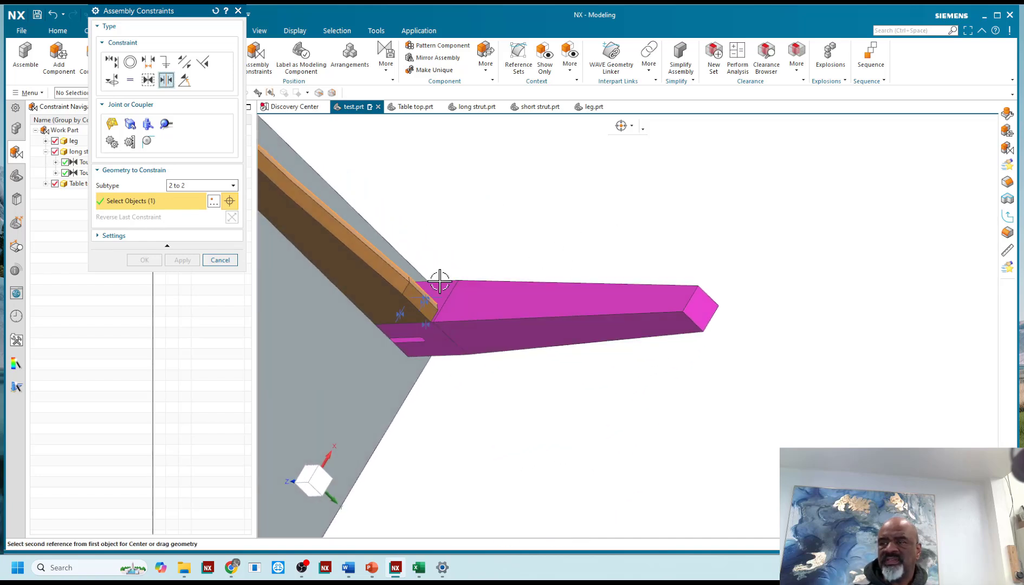
pyautogui.click(370, 297)
pyautogui.moveTo(542, 210); pyautogui.dragTo(520, 256, button='middle')
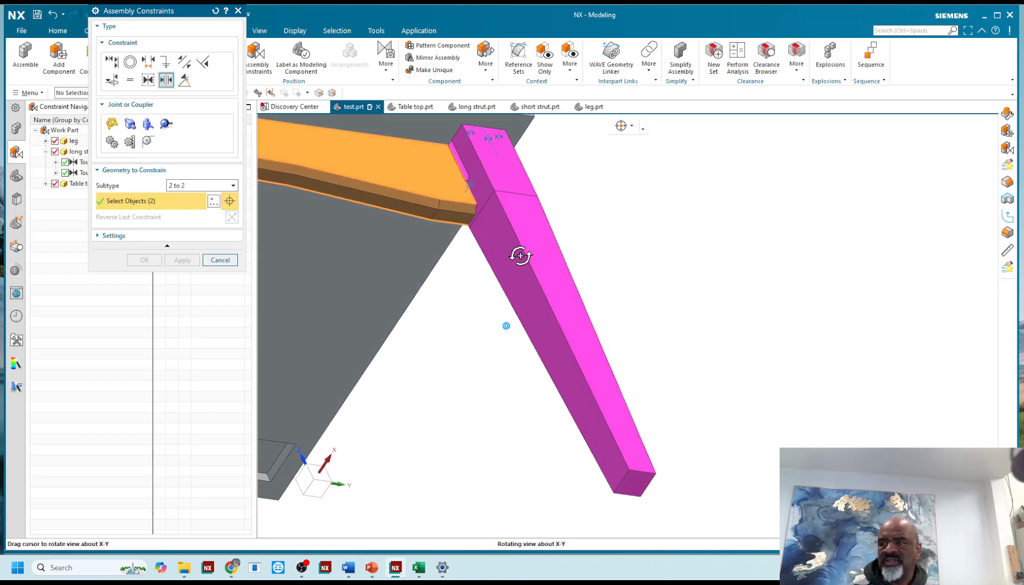
pyautogui.click(521, 164)
pyautogui.moveTo(571, 197); pyautogui.dragTo(580, 223, button='middle')
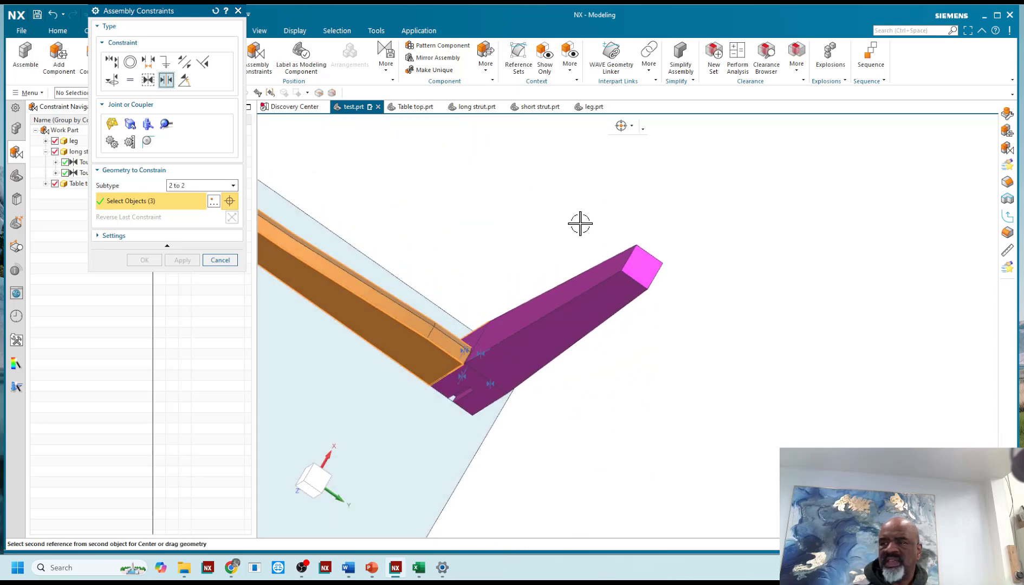
pyautogui.click(483, 383)
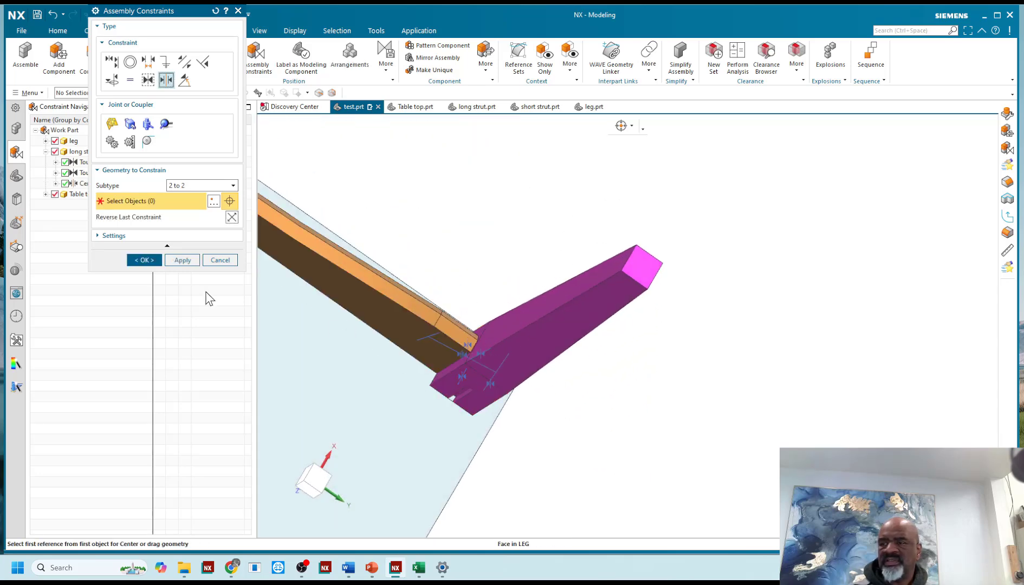
pyautogui.click(144, 260)
# Orbit and pan to inspect the table top and its underside.
pyautogui.moveTo(505, 244); pyautogui.dragTo(500, 316, button='middle')
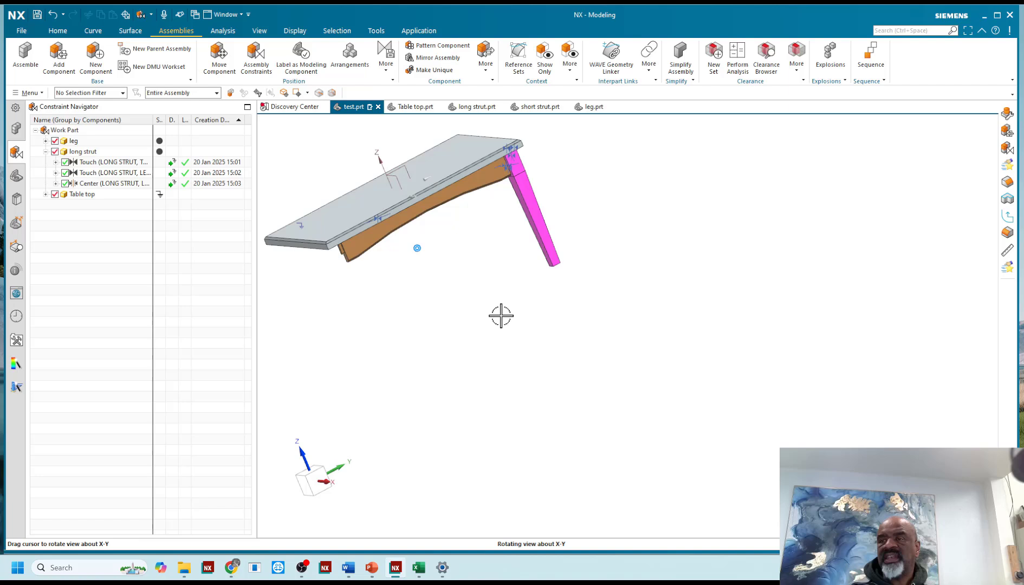
pyautogui.moveTo(476, 249); pyautogui.dragTo(502, 238, button='middle')
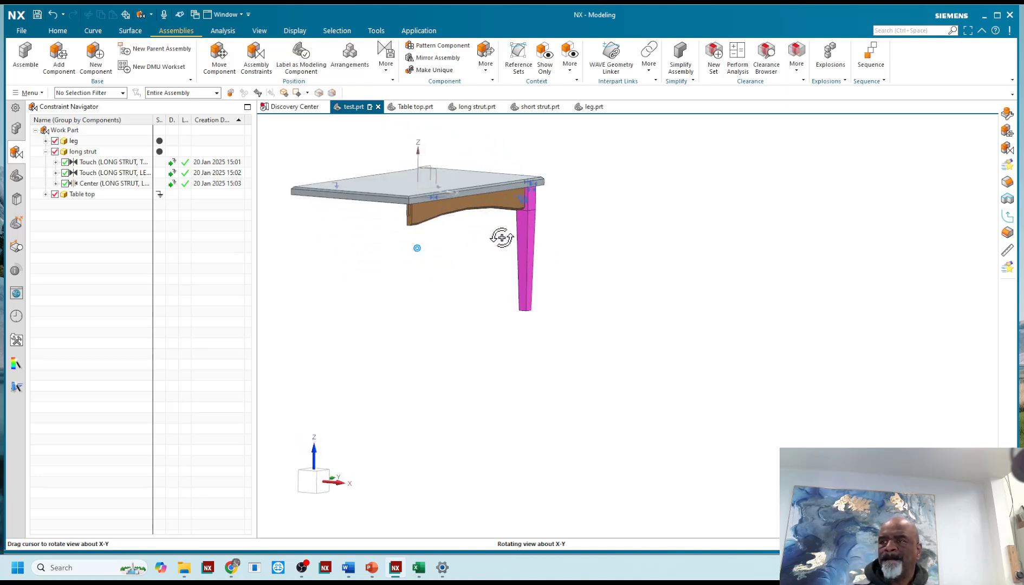
pyautogui.scroll(5, 324, 162)
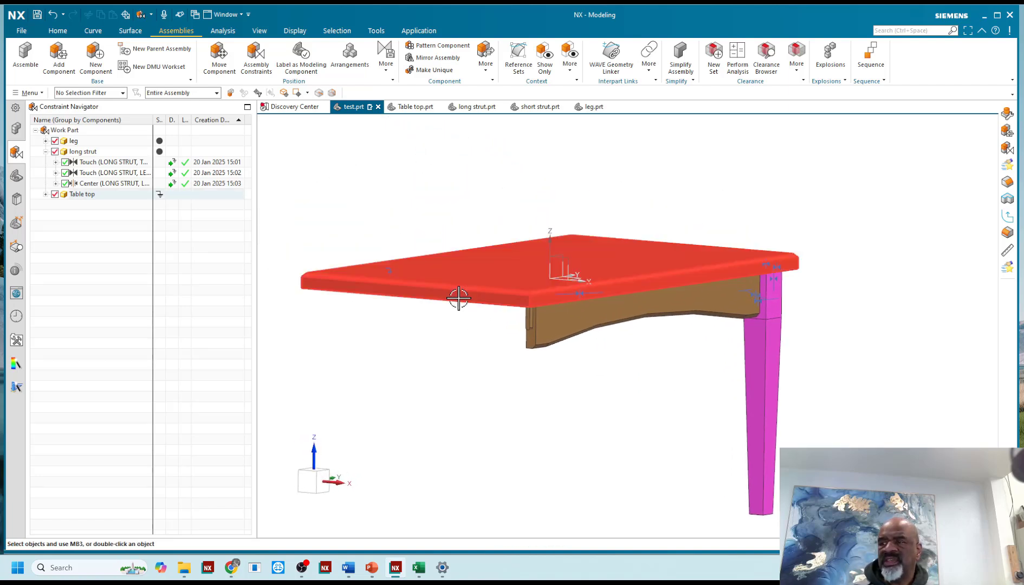
pyautogui.moveTo(458, 298); pyautogui.dragTo(548, 388, button='middle')
pyautogui.keyDown('shift'); pyautogui.moveTo(477, 391); pyautogui.dragTo(498, 367, button='middle'); pyautogui.keyUp('shift')
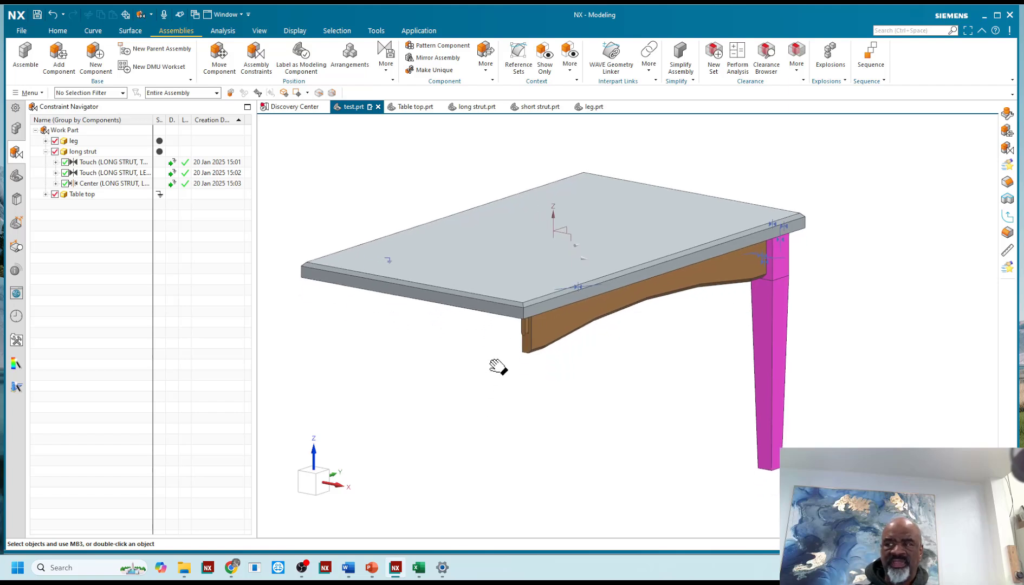
pyautogui.moveTo(326, 159); pyautogui.dragTo(356, 163, button='middle')
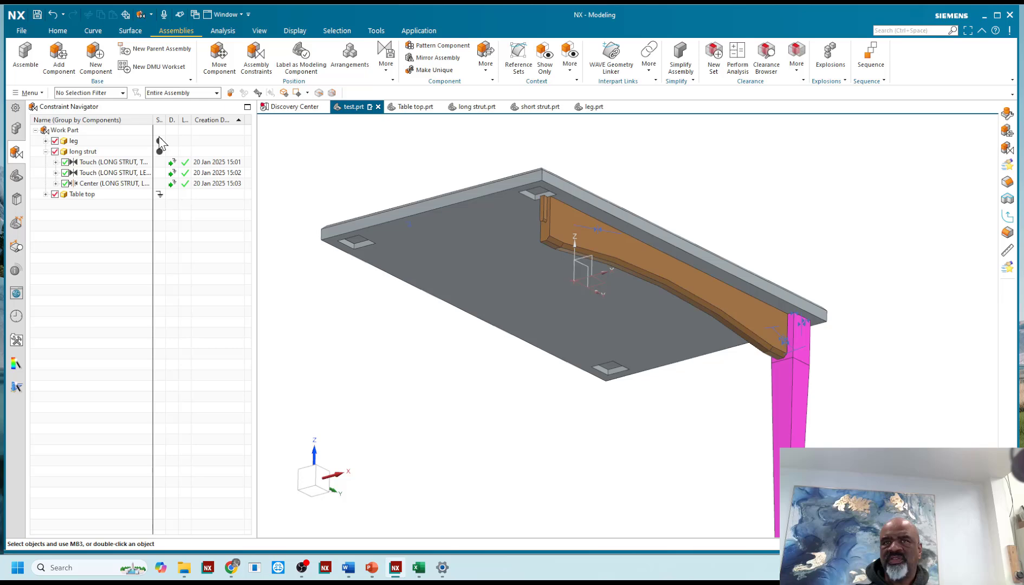
# Add leg.prt as a new component and turn its preview to a three-quarter view.
pyautogui.click(60, 70)
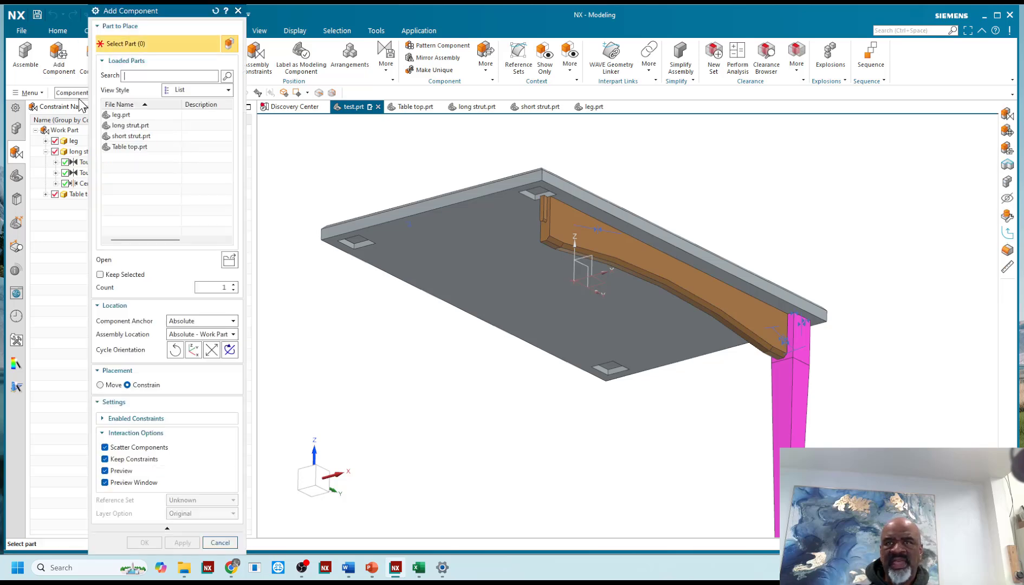
pyautogui.click(121, 115)
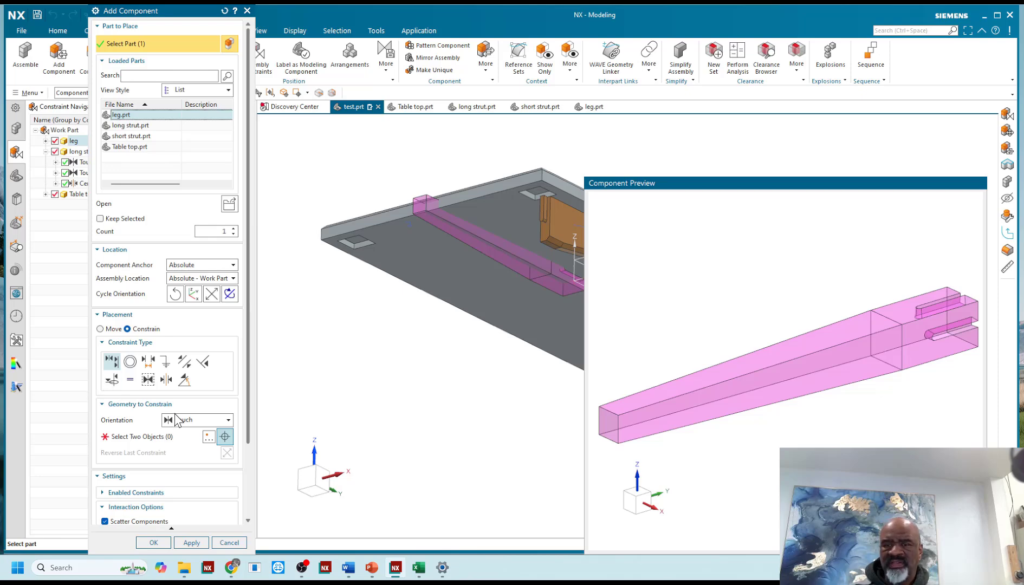
pyautogui.scroll(-2, 738, 270)
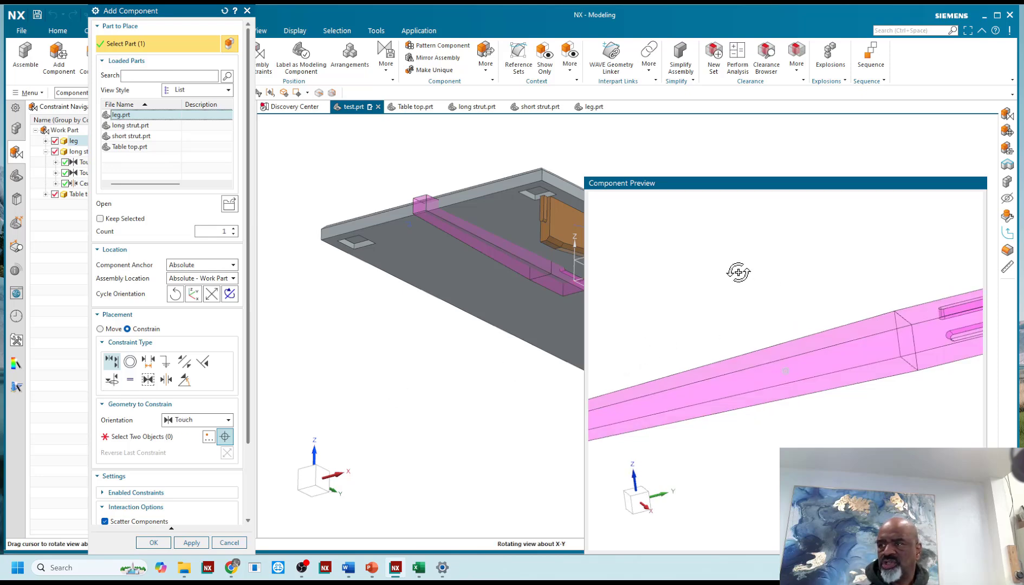
pyautogui.scroll(2, 895, 333)
pyautogui.moveTo(893, 331); pyautogui.dragTo(945, 403, button='middle')
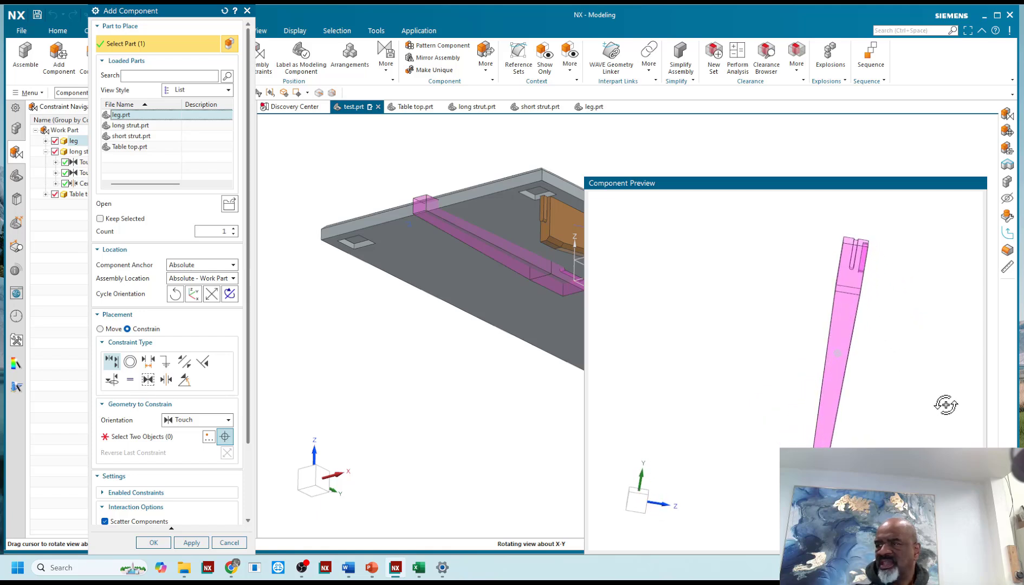
pyautogui.scroll(-2, 913, 239)
pyautogui.moveTo(913, 239); pyautogui.dragTo(829, 292, button='middle')
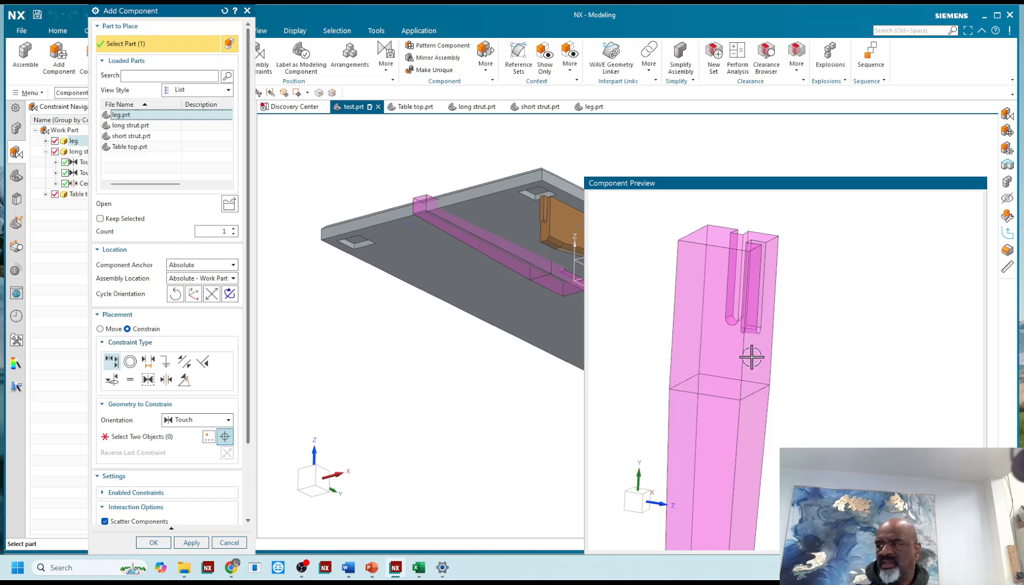
# Touch the new leg's slot-side face to the long strut face.
pyautogui.click(124, 437)
pyautogui.click(765, 357)
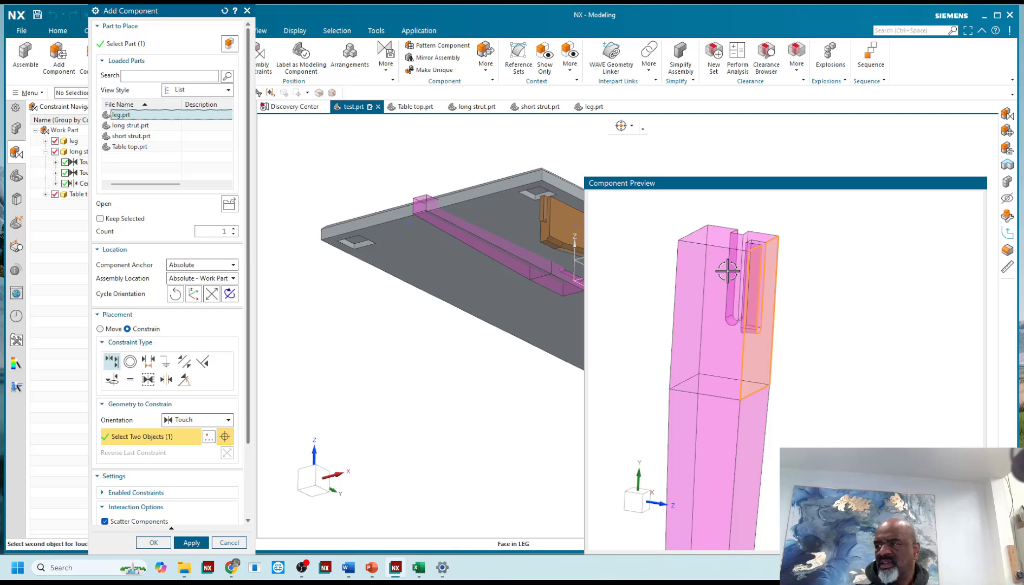
pyautogui.scroll(2, 558, 232)
pyautogui.click(545, 227)
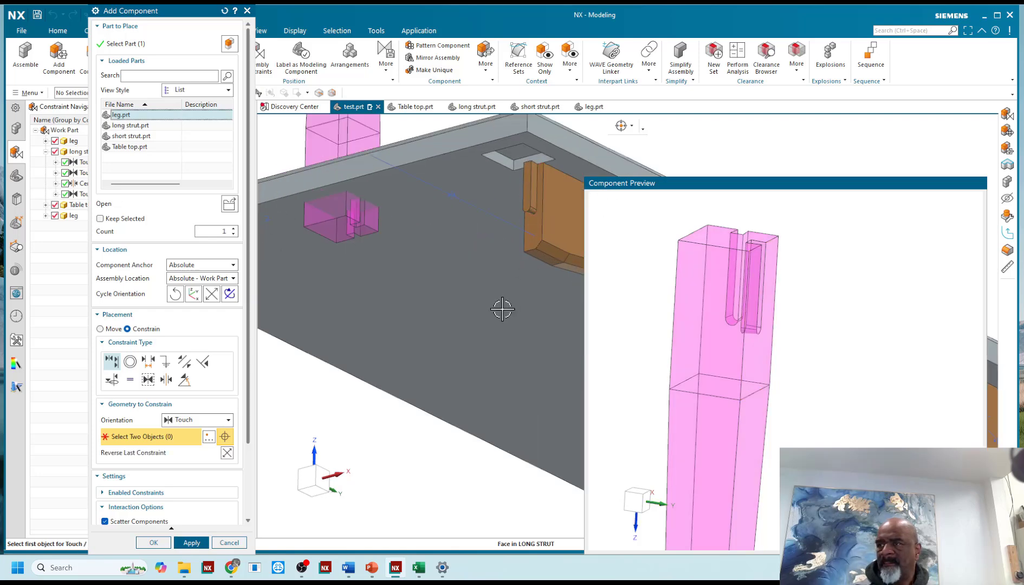
pyautogui.scroll(-3, 458, 296)
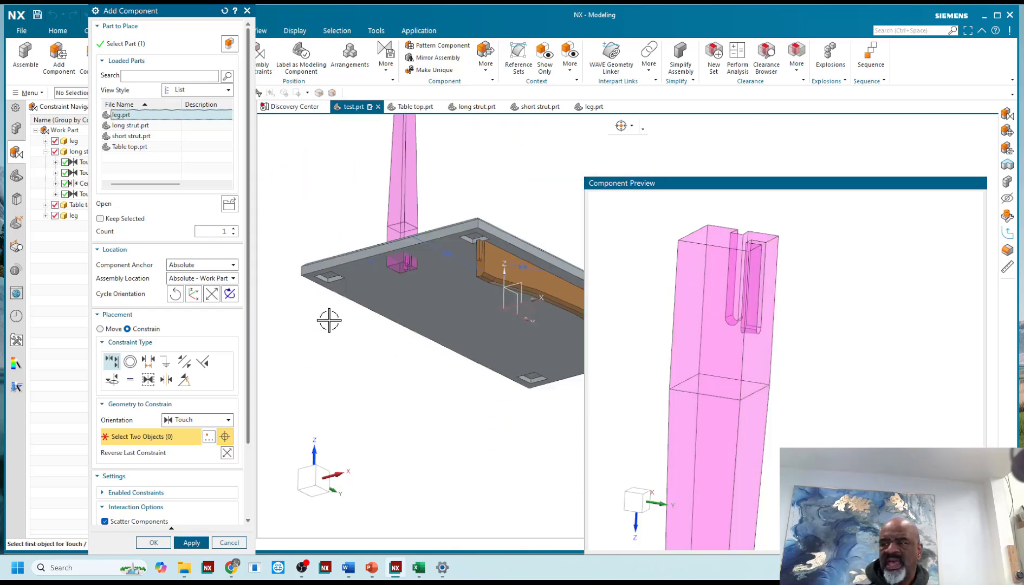
# Add a Center 2 to 1 constraint between the leg and strut faces and place the leg.
pyautogui.click(166, 380)
pyautogui.scroll(4, 434, 274)
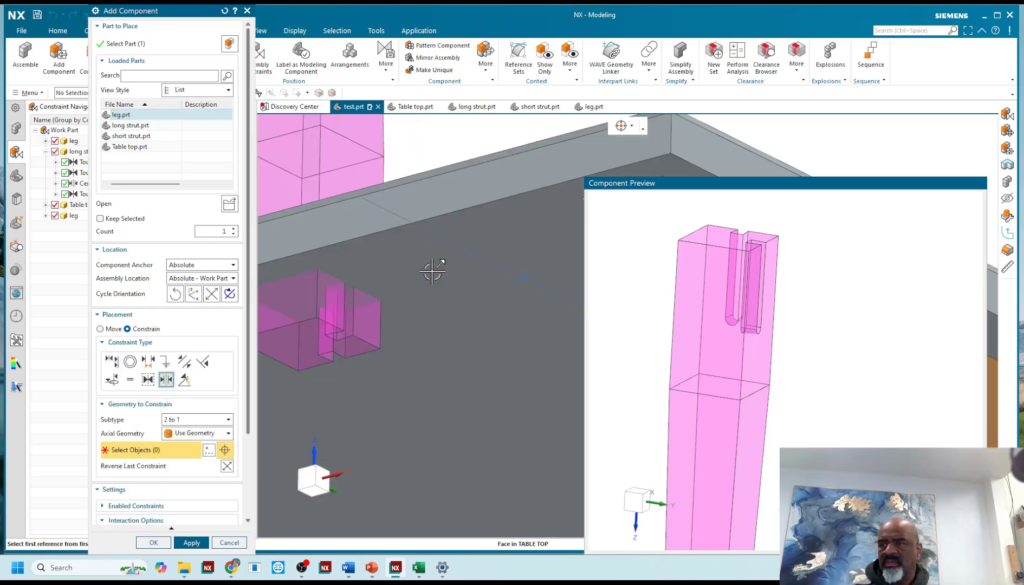
pyautogui.click(358, 334)
pyautogui.moveTo(357, 327); pyautogui.dragTo(424, 180, button='middle')
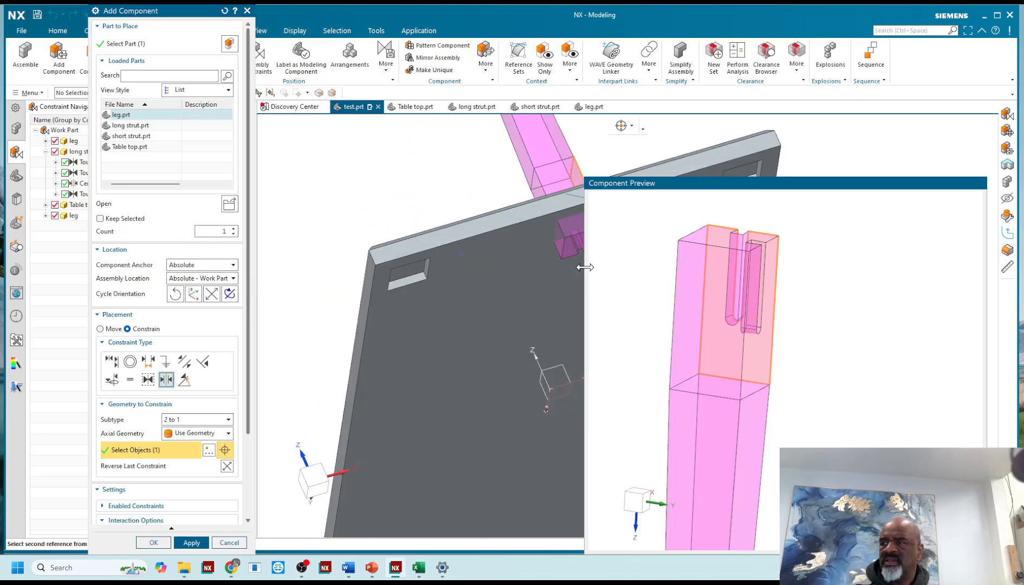
pyautogui.click(561, 242)
pyautogui.scroll(-4, 424, 242)
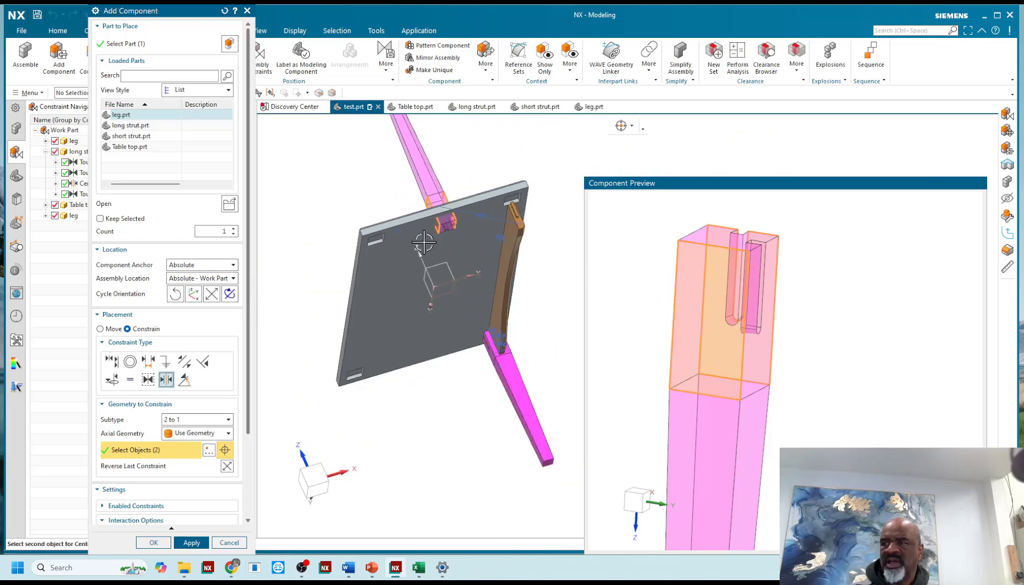
pyautogui.scroll(4, 498, 209)
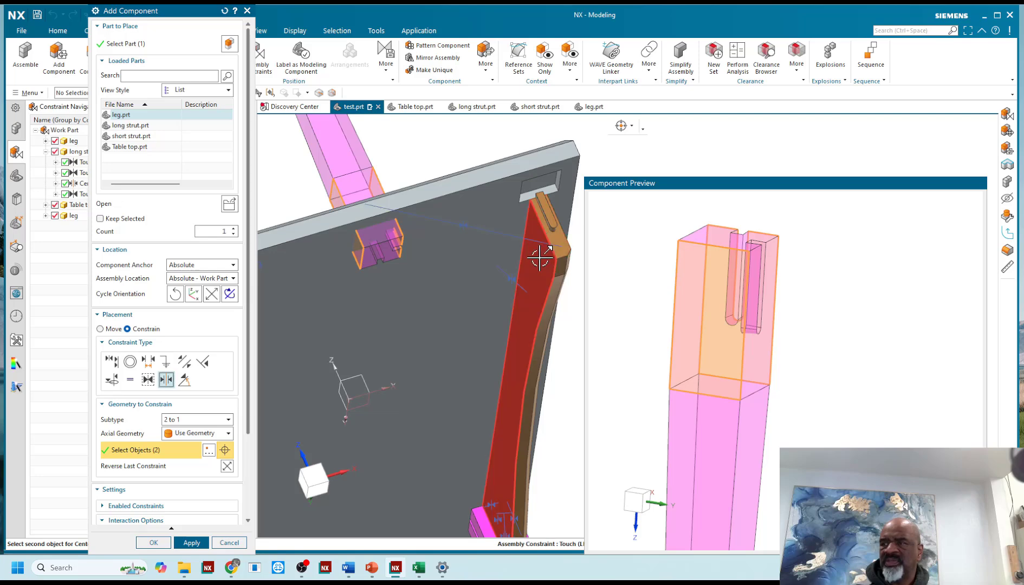
pyautogui.click(540, 257)
pyautogui.moveTo(540, 256); pyautogui.dragTo(498, 254, button='middle')
pyautogui.click(490, 287)
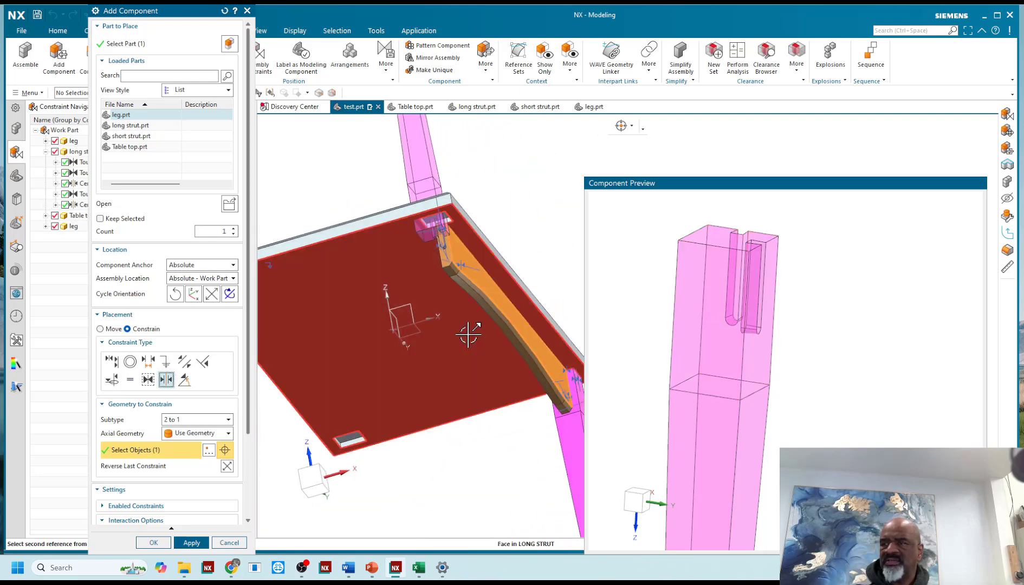
pyautogui.click(154, 541)
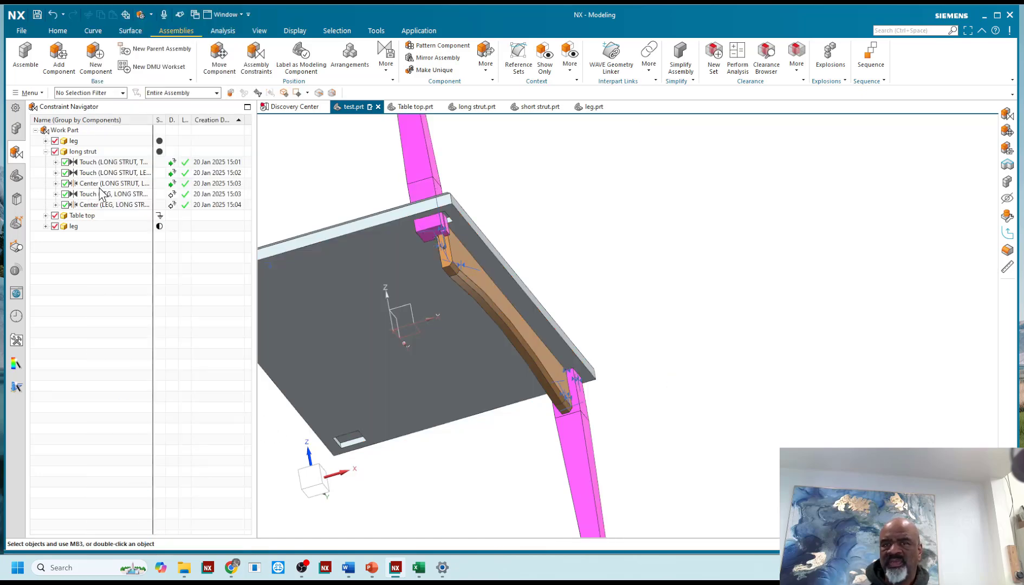
# Delete the old leg-to-strut Center constraint.
pyautogui.rightClick(95, 206)
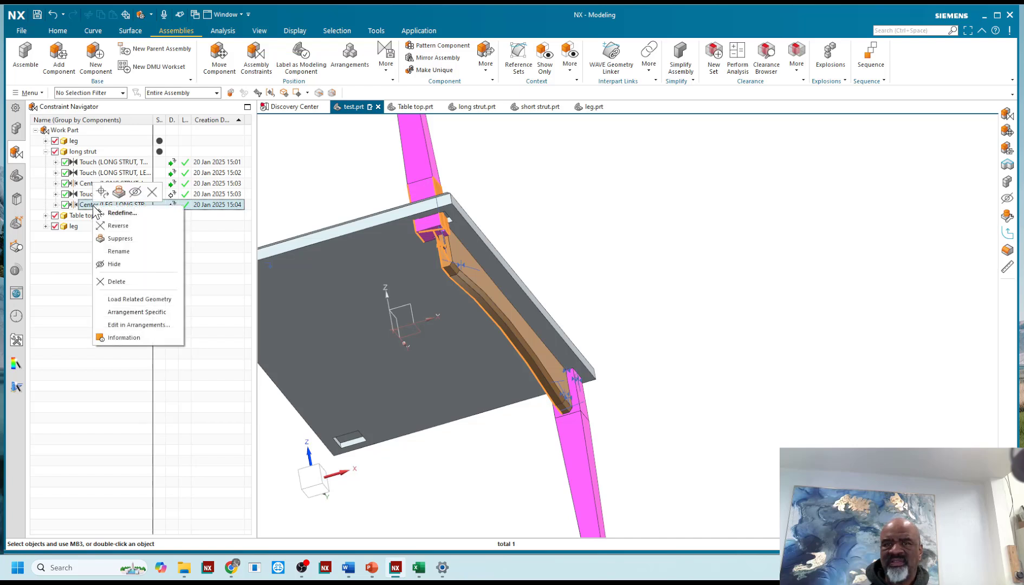
pyautogui.click(154, 193)
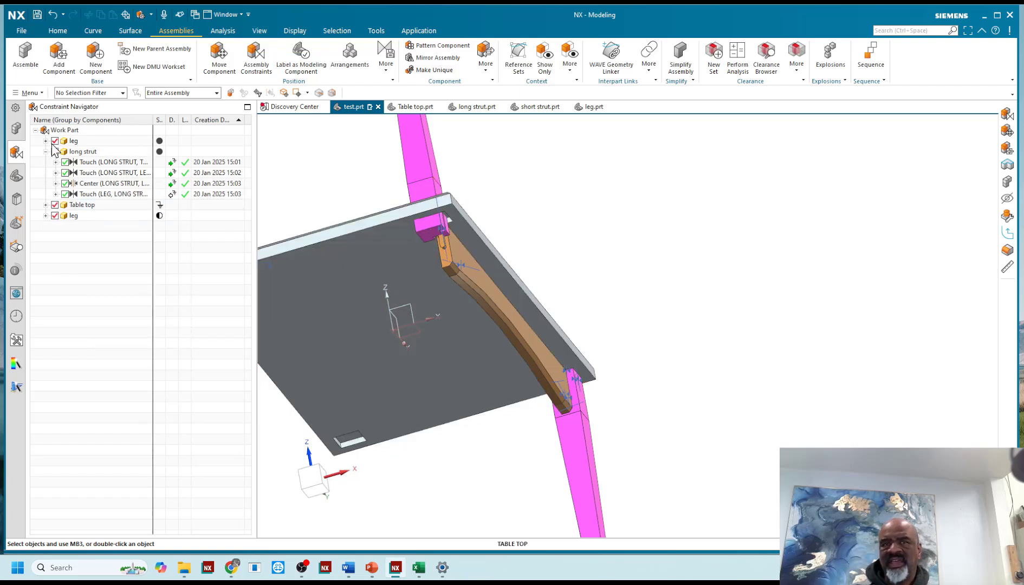
pyautogui.rightClick(84, 250)
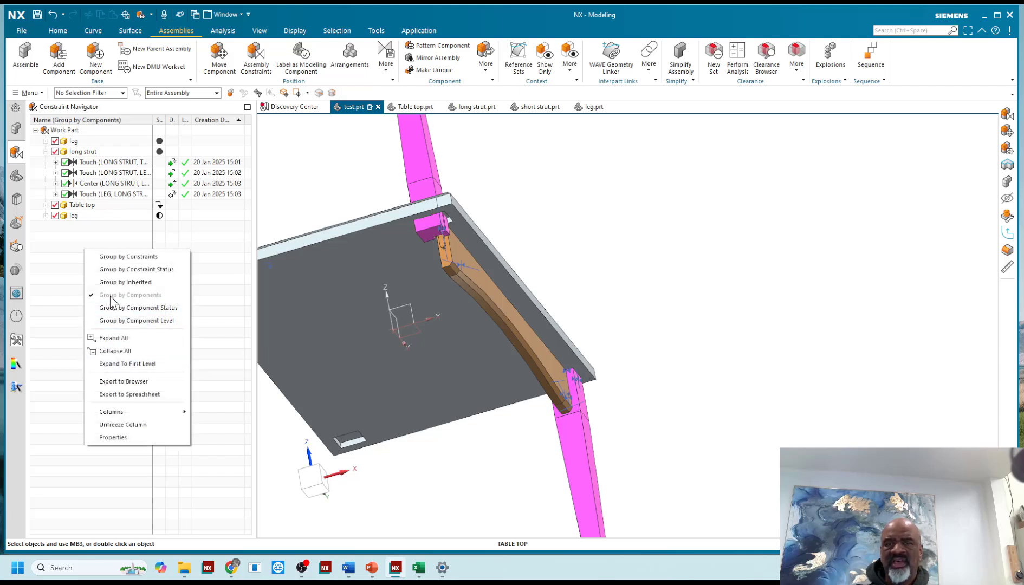
pyautogui.click(80, 248)
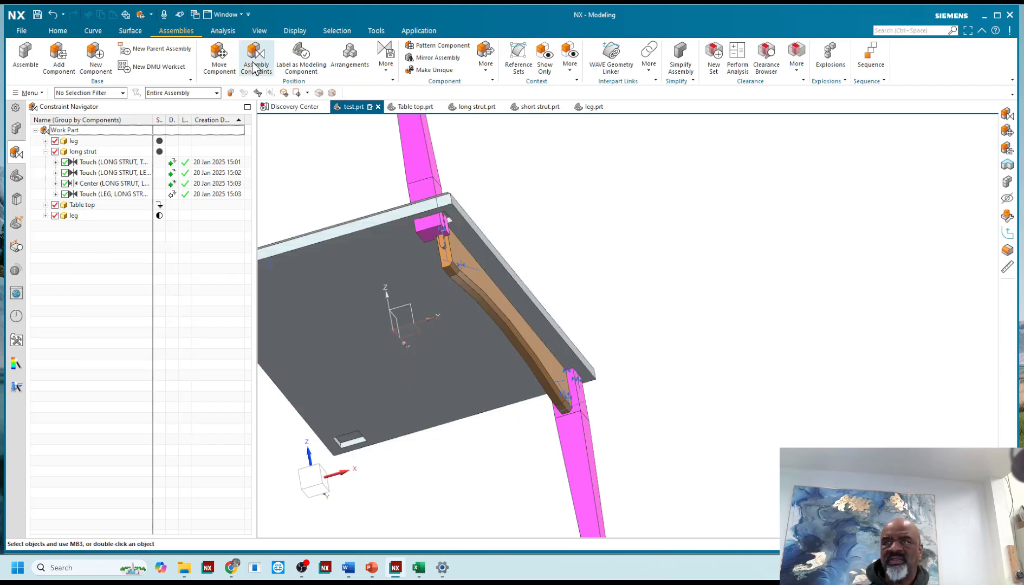
# Start a Center 2 to 2 constraint and pick both opposite faces of the leg block.
pyautogui.click(255, 54)
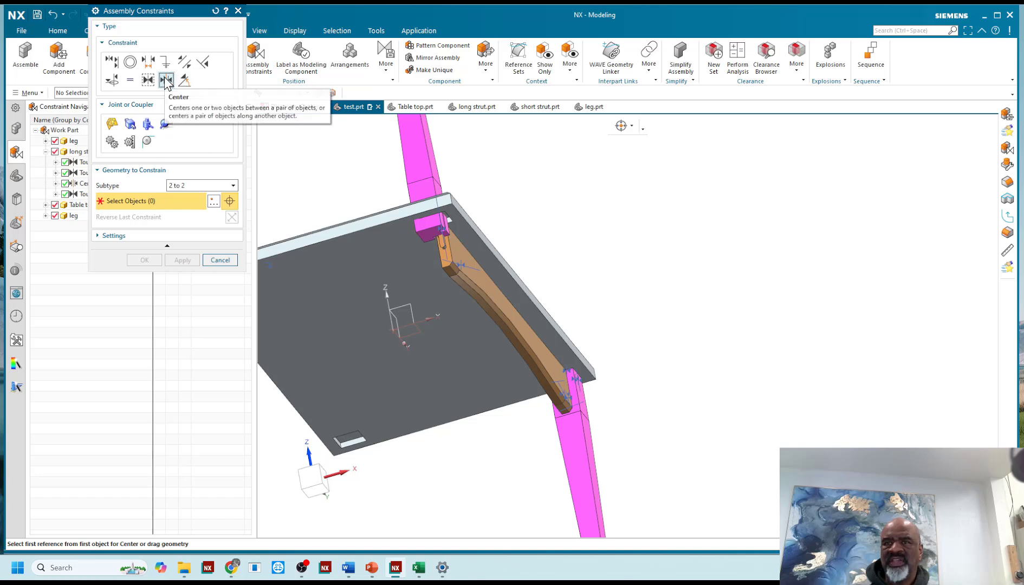
pyautogui.scroll(3, 460, 185)
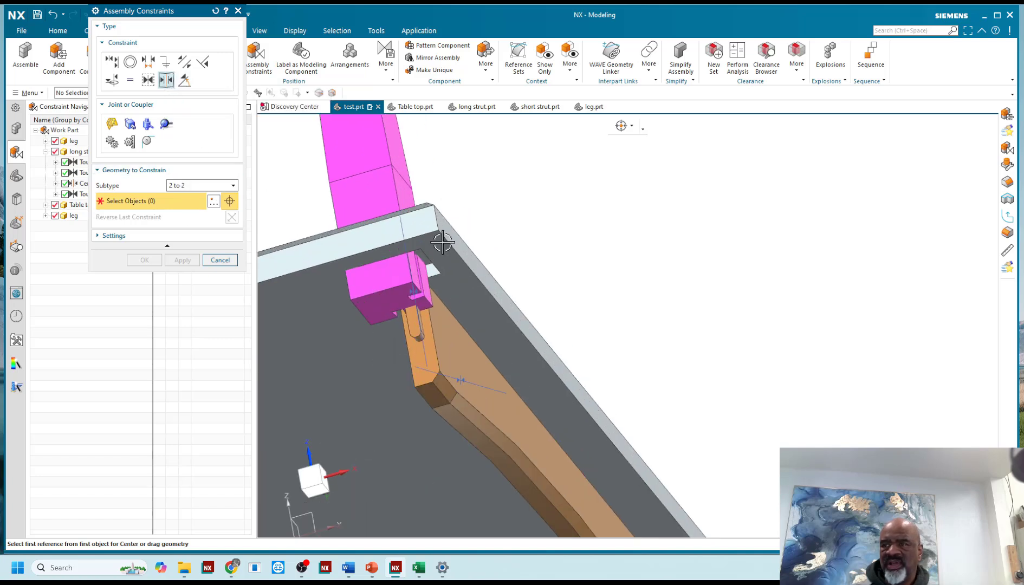
pyautogui.scroll(2, 442, 242)
pyautogui.click(402, 292)
pyautogui.scroll(-1, 560, 202)
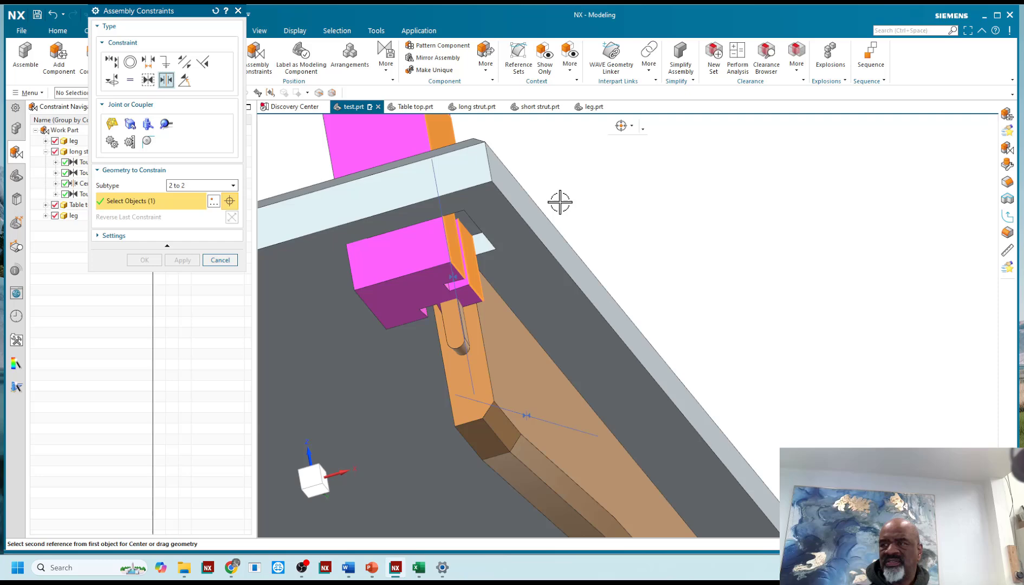
pyautogui.moveTo(291, 152); pyautogui.dragTo(785, 293, button='middle')
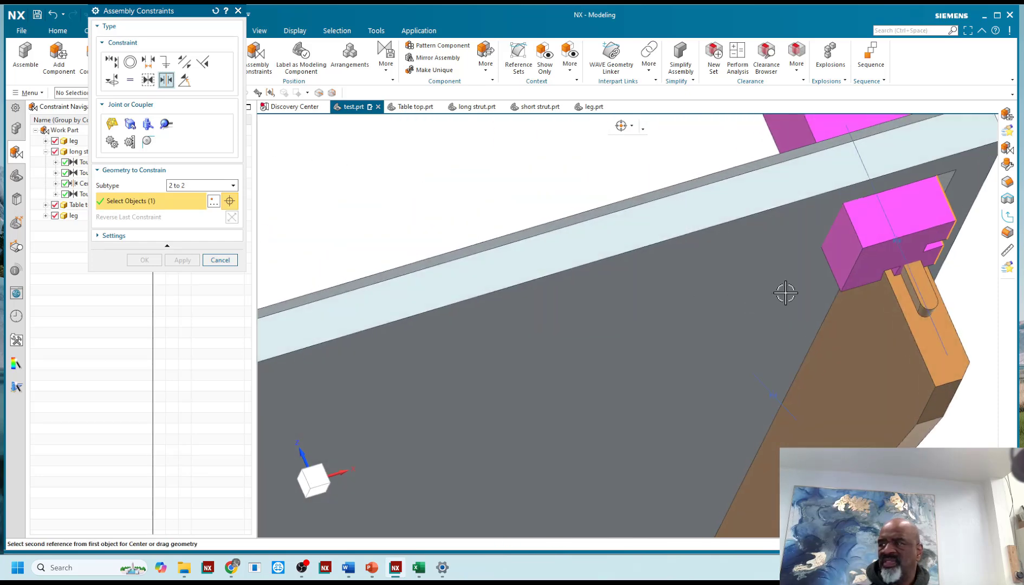
pyautogui.click(839, 243)
# Pick the two long strut faces so the strut centres on the leg.
pyautogui.click(882, 338)
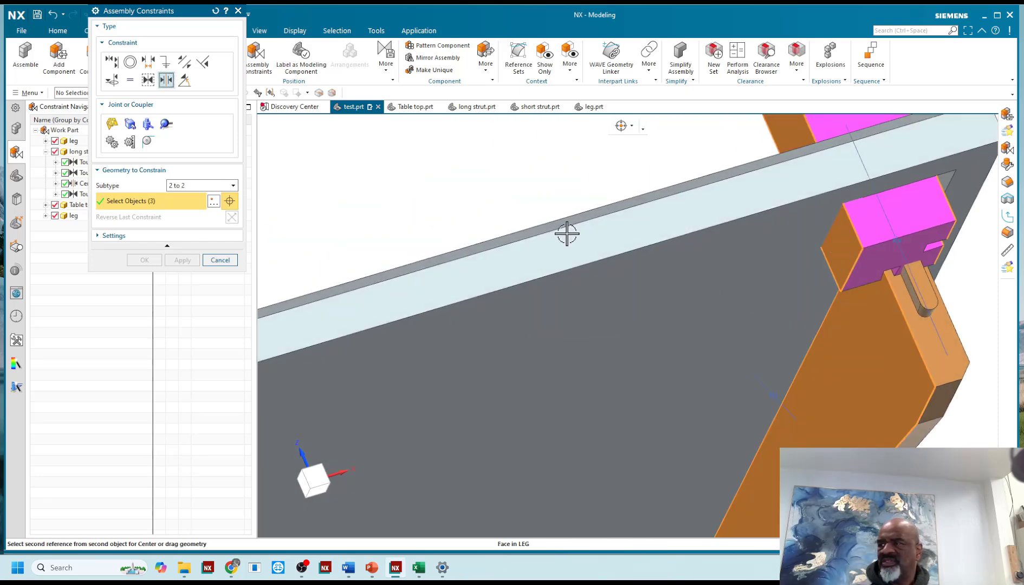
pyautogui.scroll(-2, 653, 281)
pyautogui.moveTo(852, 285); pyautogui.dragTo(798, 297, button='middle')
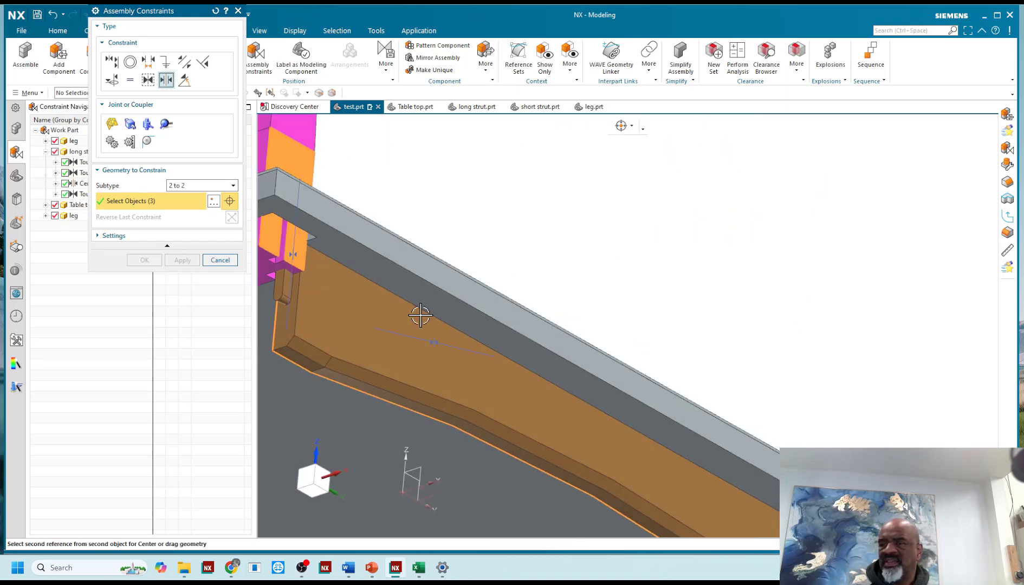
pyautogui.click(349, 321)
pyautogui.scroll(-3, 559, 229)
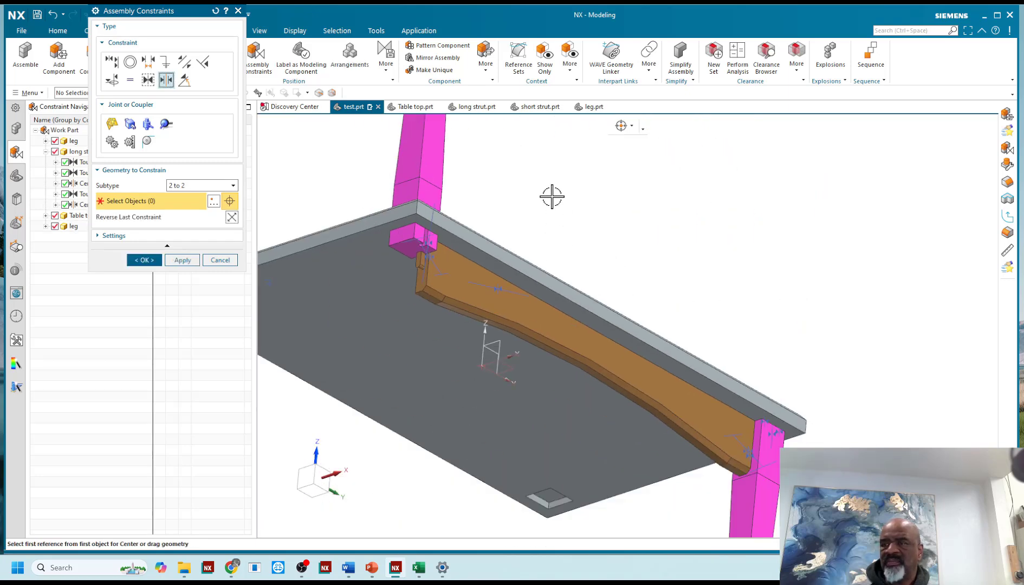
pyautogui.moveTo(551, 197); pyautogui.dragTo(553, 212, button='middle')
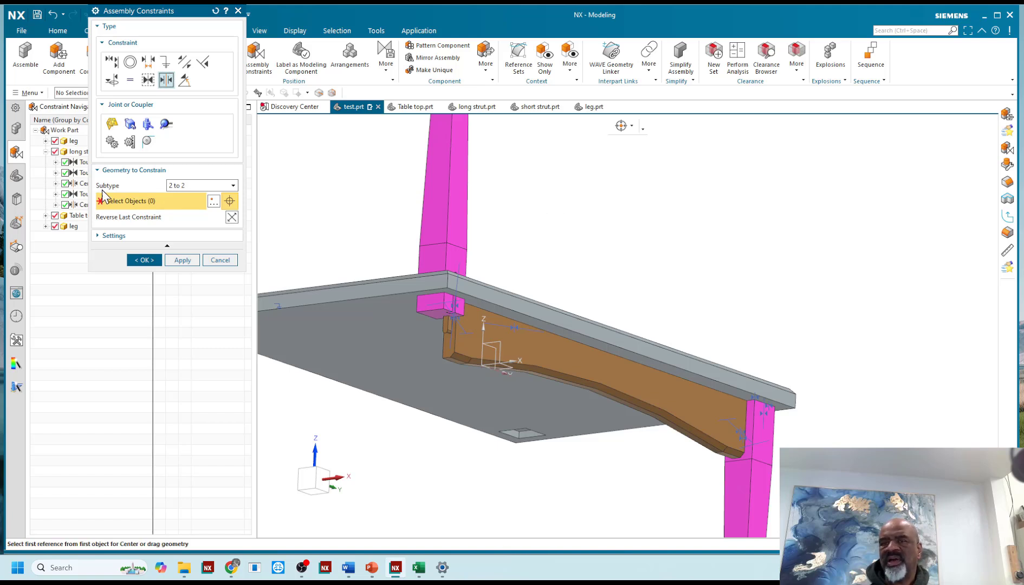
# Apply the Center (LEG, LONG STRUT) constraint and Reverse it so the leg hangs below the top.
pyautogui.click(144, 260)
pyautogui.click(109, 204)
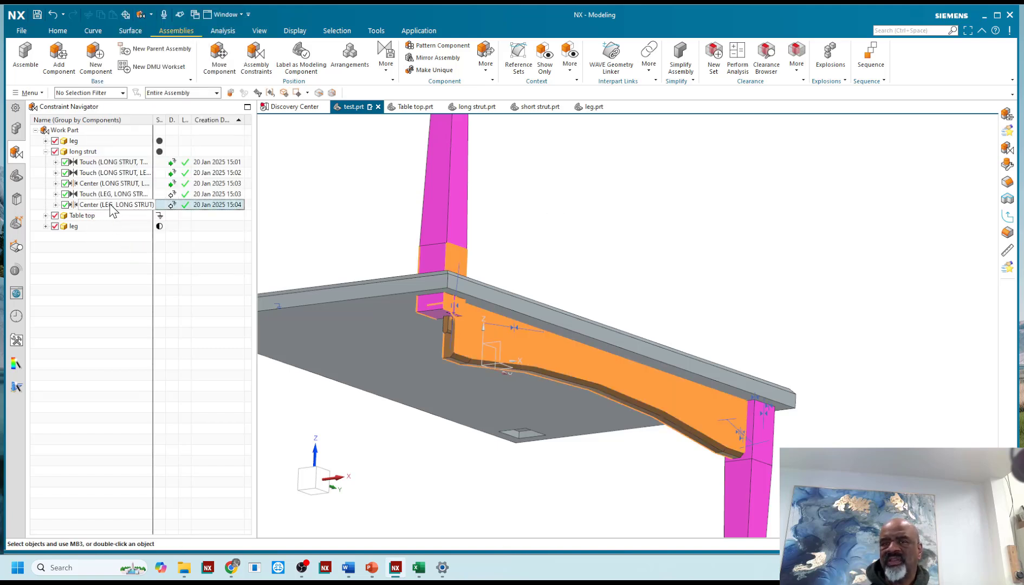
pyautogui.rightClick(109, 204)
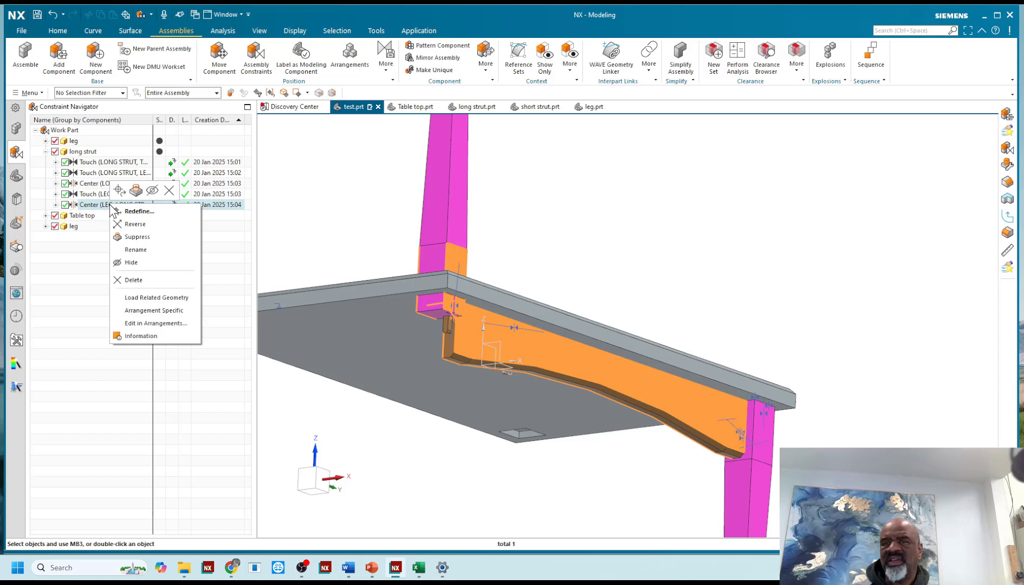
pyautogui.click(138, 223)
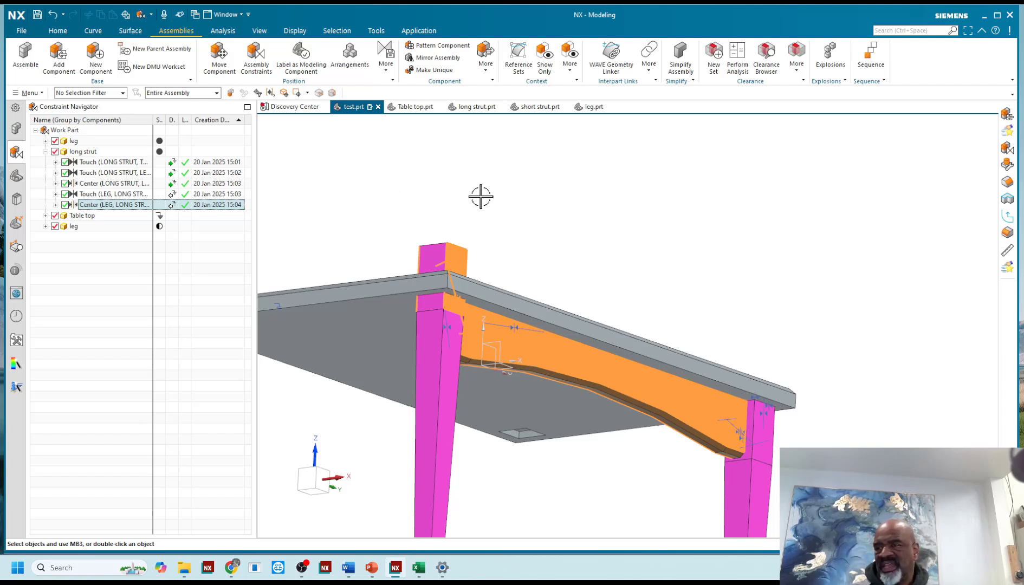
pyautogui.click(97, 267)
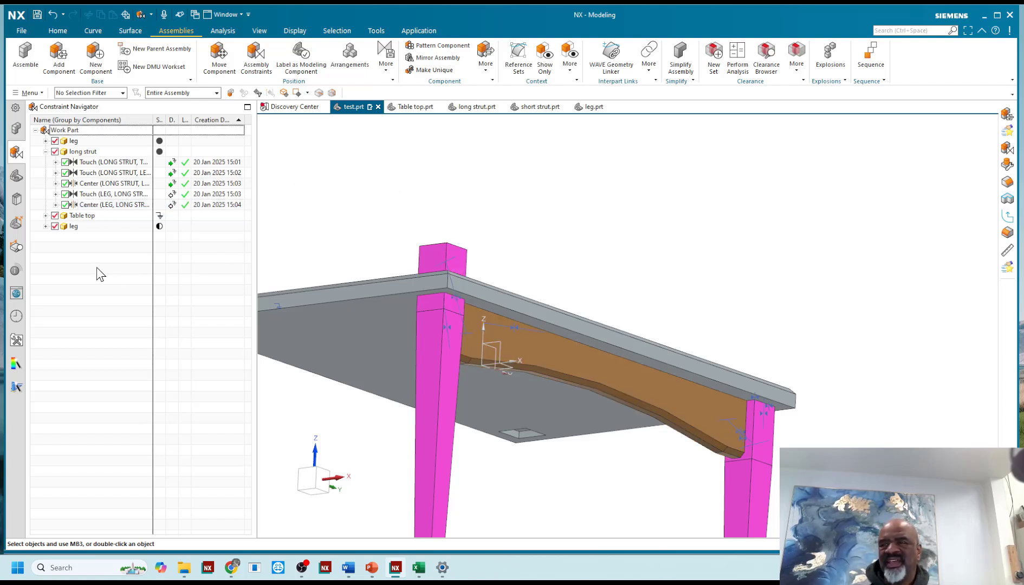
pyautogui.moveTo(339, 233); pyautogui.dragTo(391, 196, button='middle')
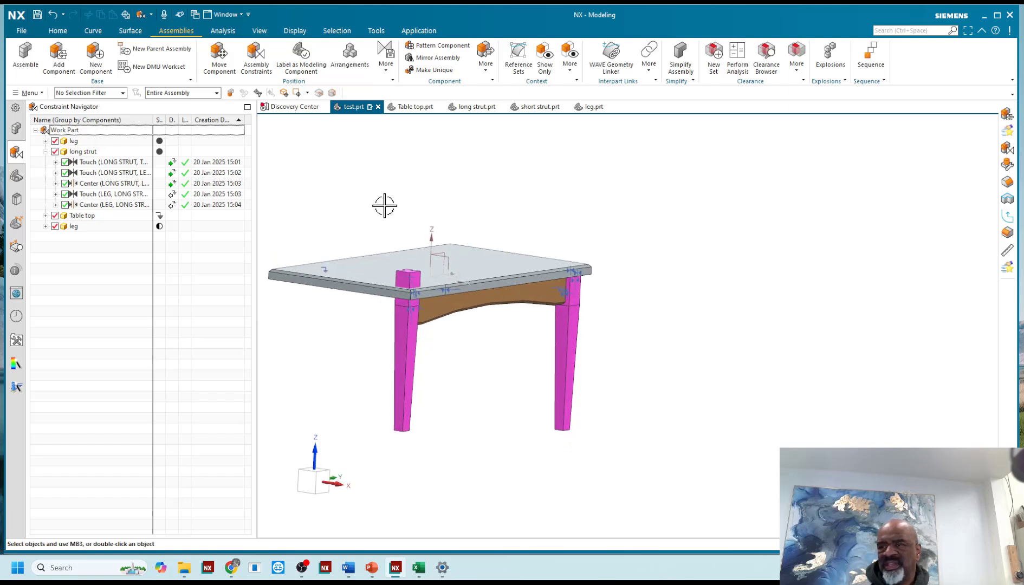
pyautogui.click(219, 54)
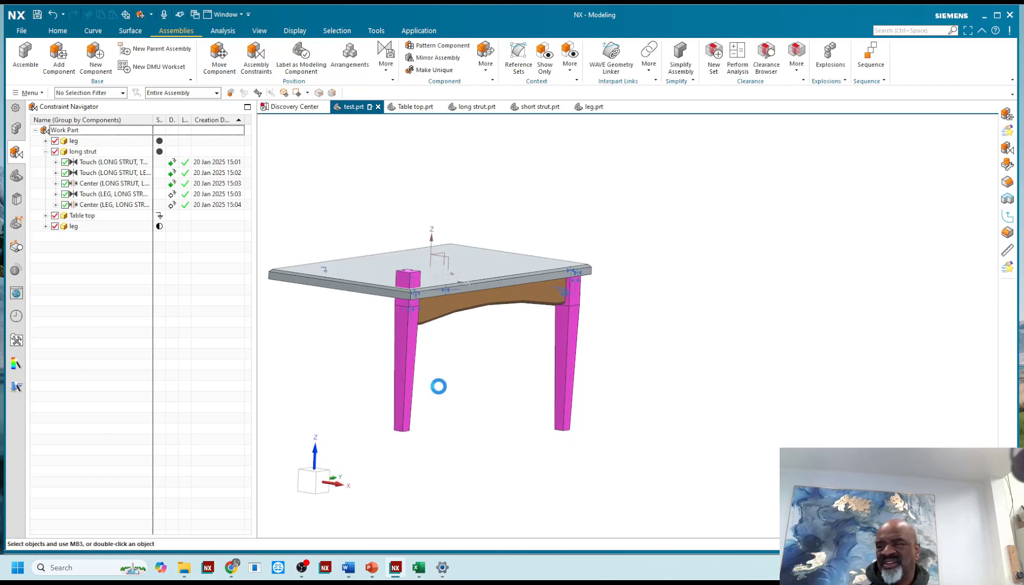
# Move the leg down along Z to -24 in.
pyautogui.click(407, 351)
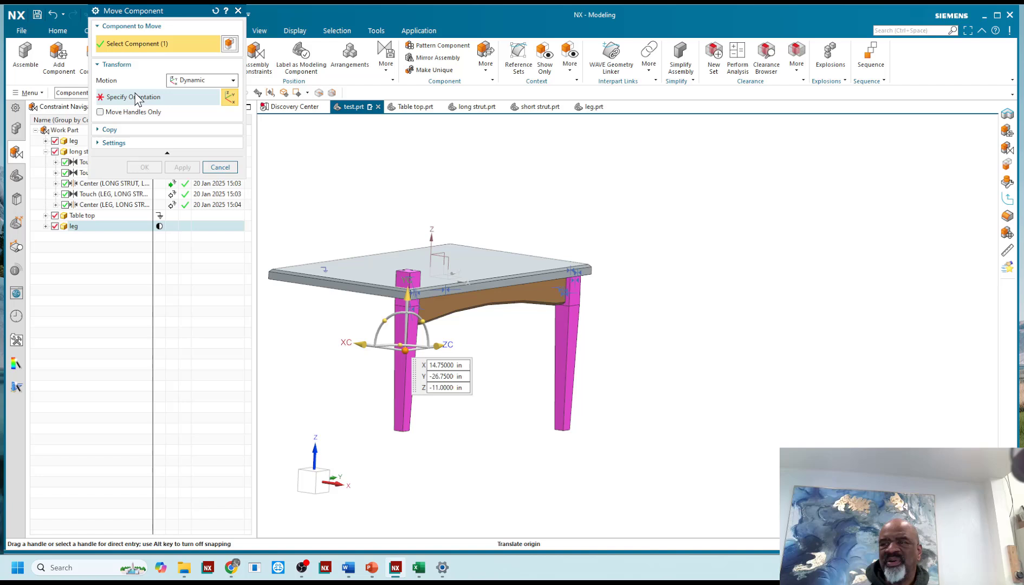
pyautogui.click(135, 98)
pyautogui.moveTo(406, 295); pyautogui.dragTo(405, 358)
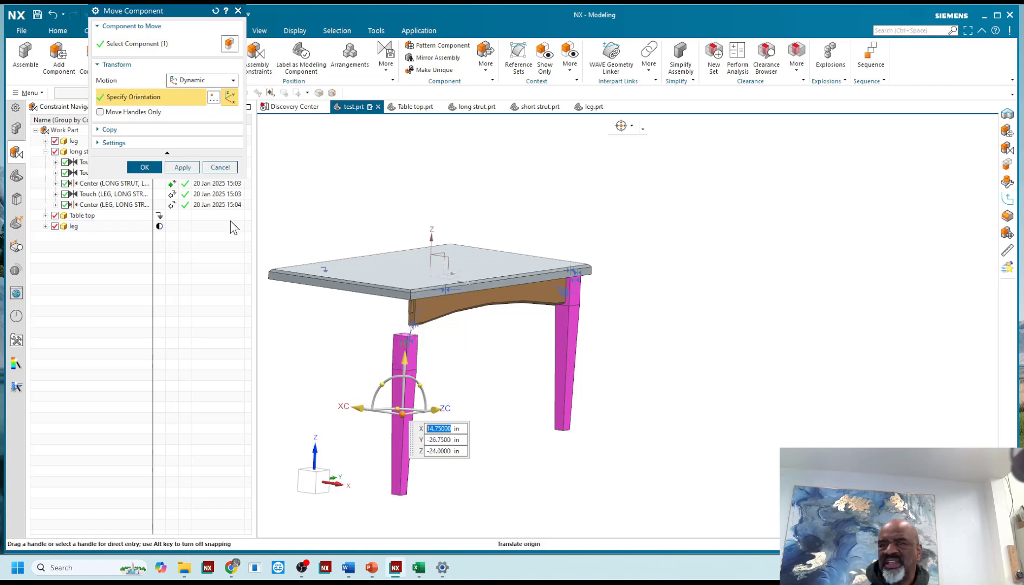
pyautogui.click(142, 167)
pyautogui.moveTo(352, 203); pyautogui.dragTo(343, 145, button='middle')
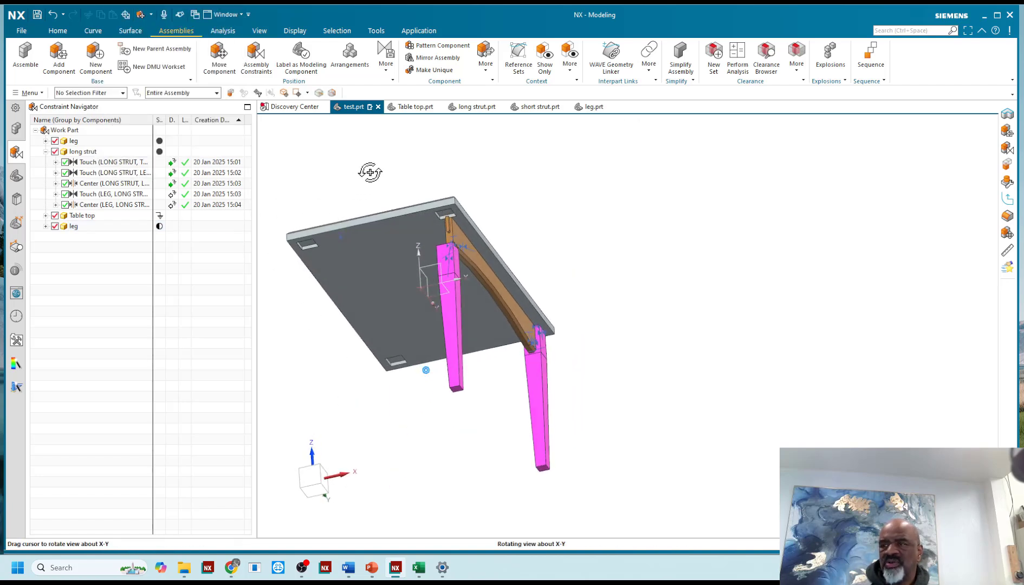
# Touch Align the table top's pocket face to the leg's top face.
pyautogui.click(256, 57)
pyautogui.click(112, 62)
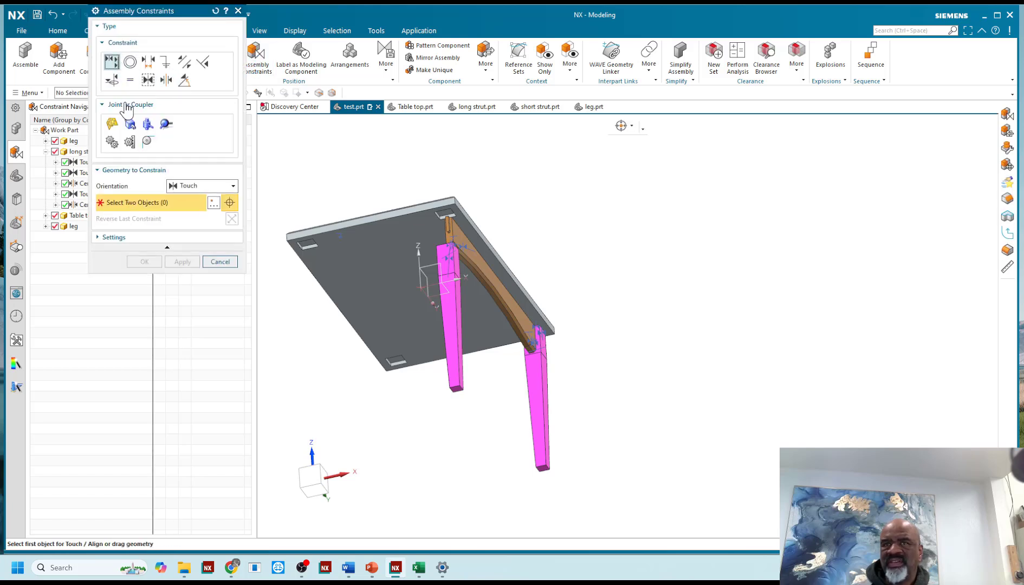
pyautogui.scroll(5, 463, 199)
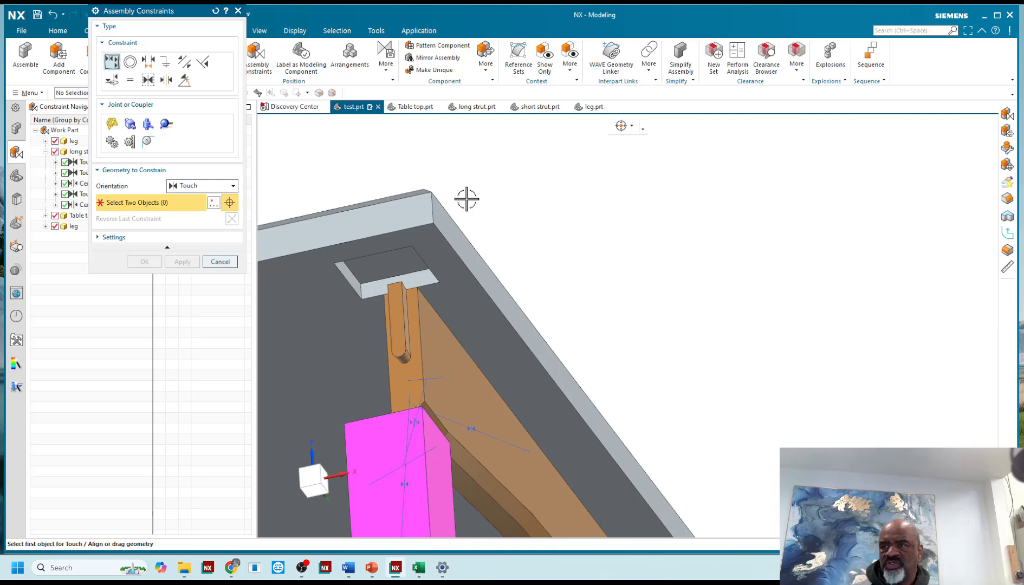
pyautogui.click(399, 270)
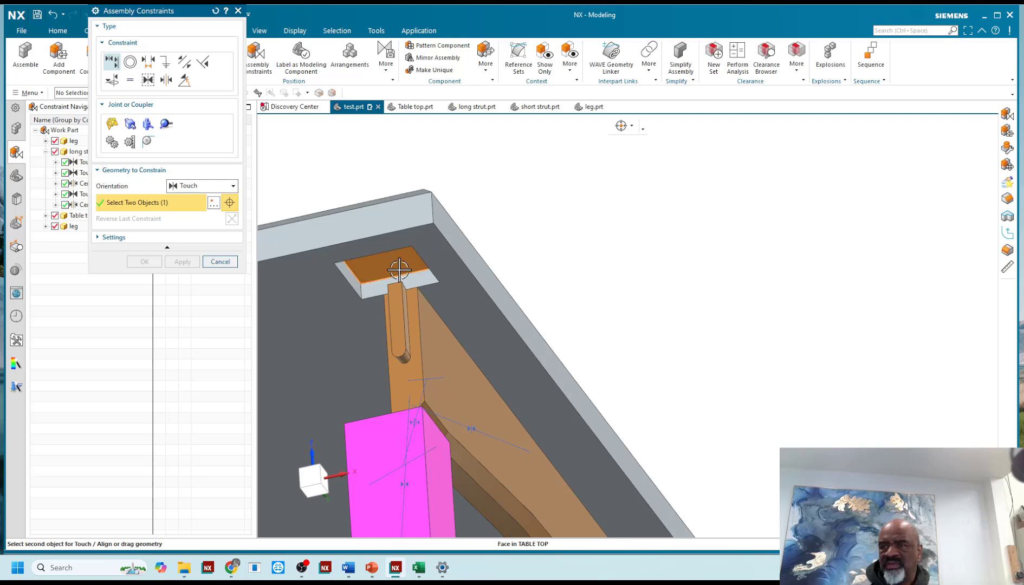
pyautogui.moveTo(523, 218); pyautogui.dragTo(568, 275, button='middle')
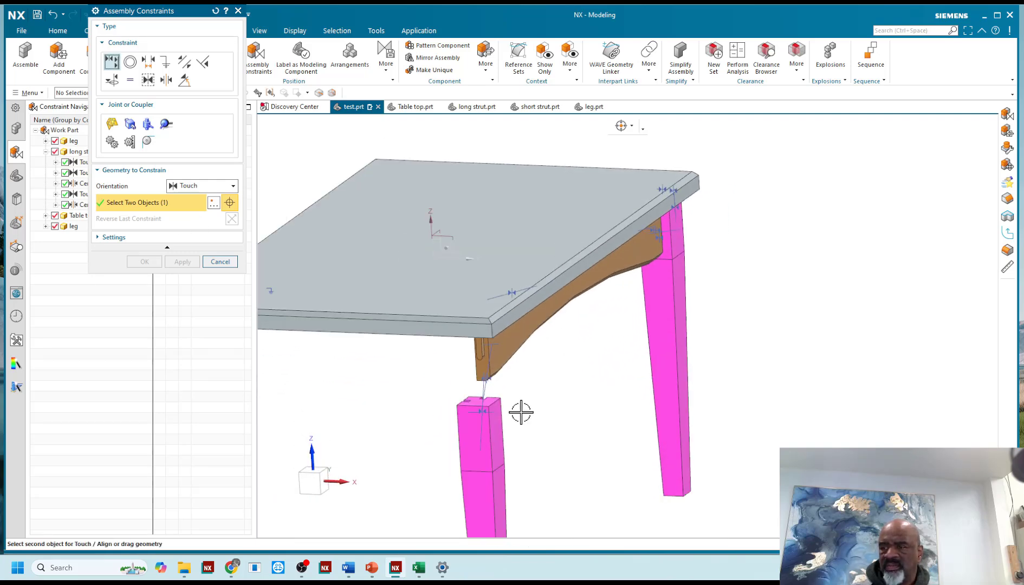
pyautogui.scroll(4, 521, 411)
pyautogui.click(428, 380)
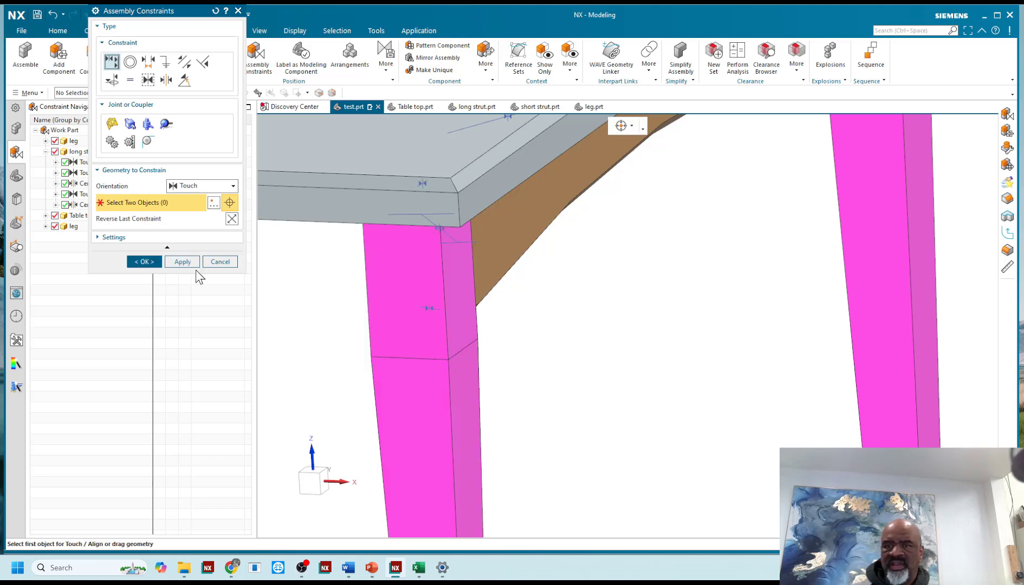
pyautogui.click(143, 260)
pyautogui.scroll(-5, 507, 323)
pyautogui.moveTo(510, 324); pyautogui.dragTo(370, 332, button='middle')
# Add short strut.prt to the assembly with Count set to 2.
pyautogui.click(60, 57)
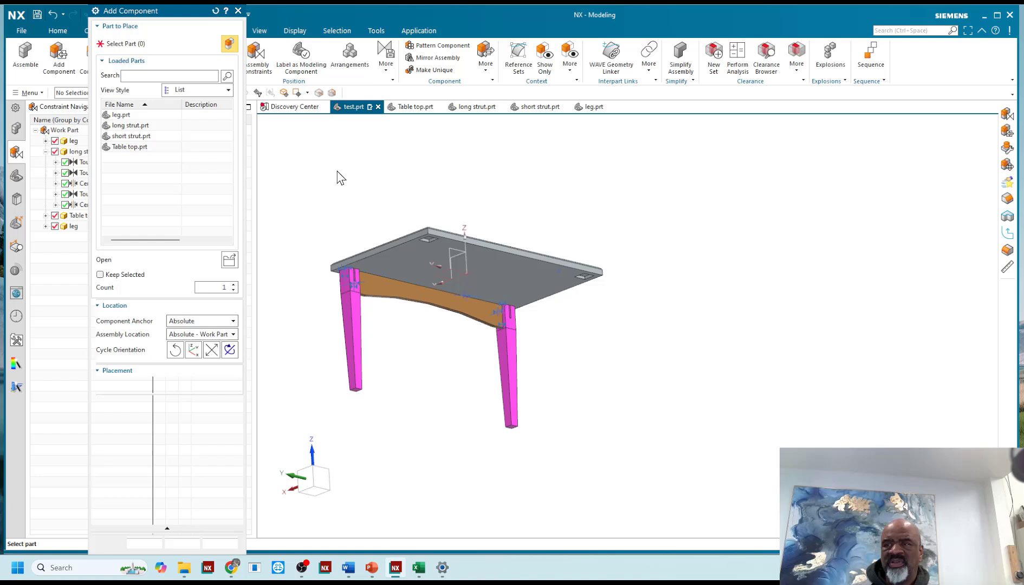
pyautogui.click(119, 136)
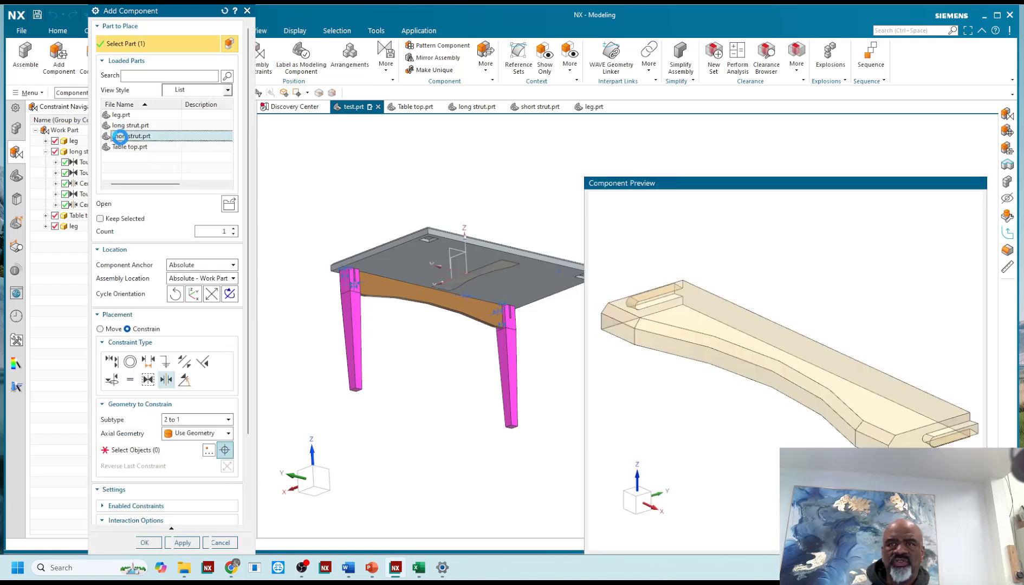
pyautogui.click(234, 229)
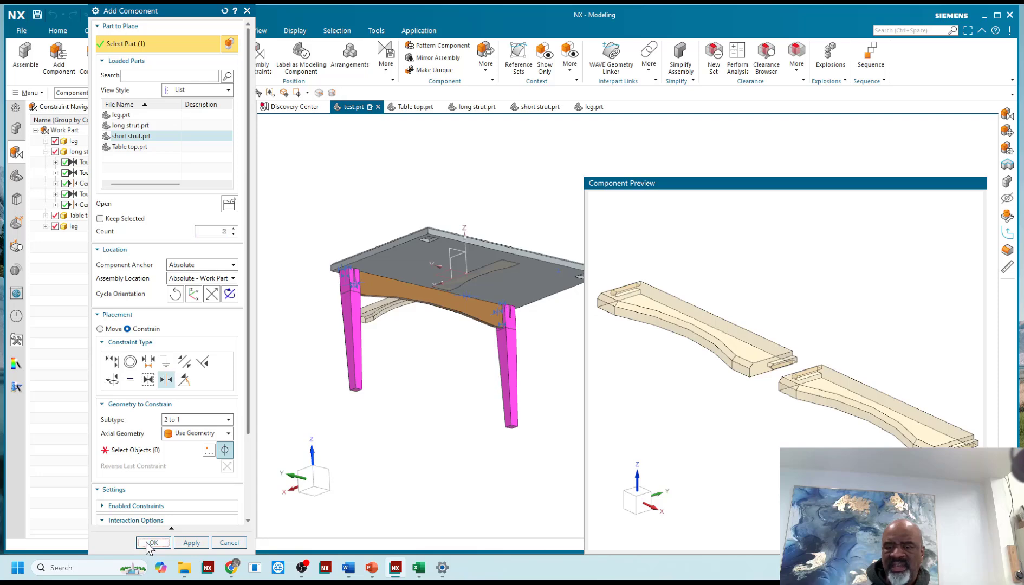
pyautogui.click(146, 542)
pyautogui.moveTo(663, 326); pyautogui.dragTo(685, 308, button='middle')
# Touch the short strut's end face to the leg's face.
pyautogui.click(256, 55)
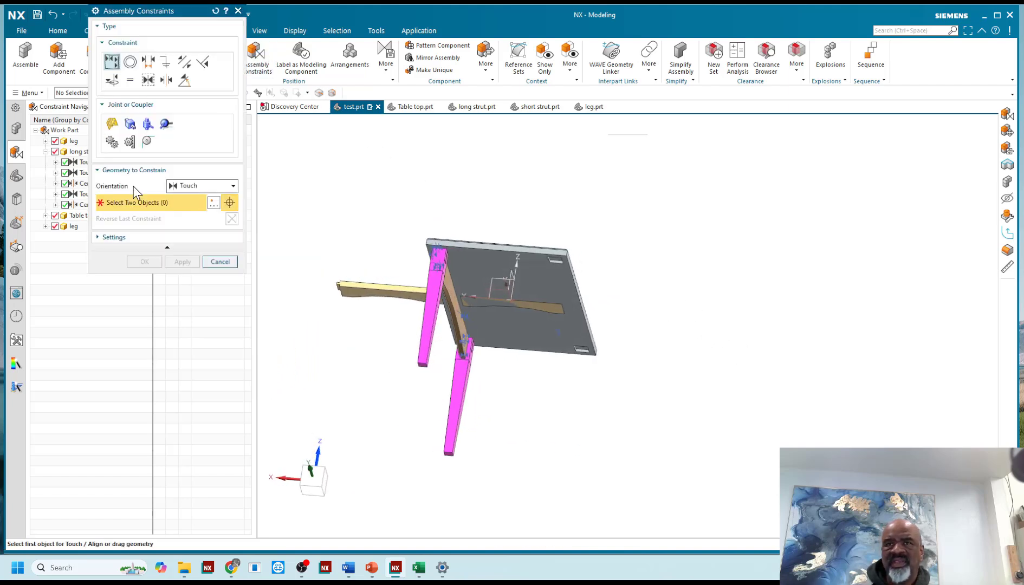
pyautogui.scroll(6, 345, 300)
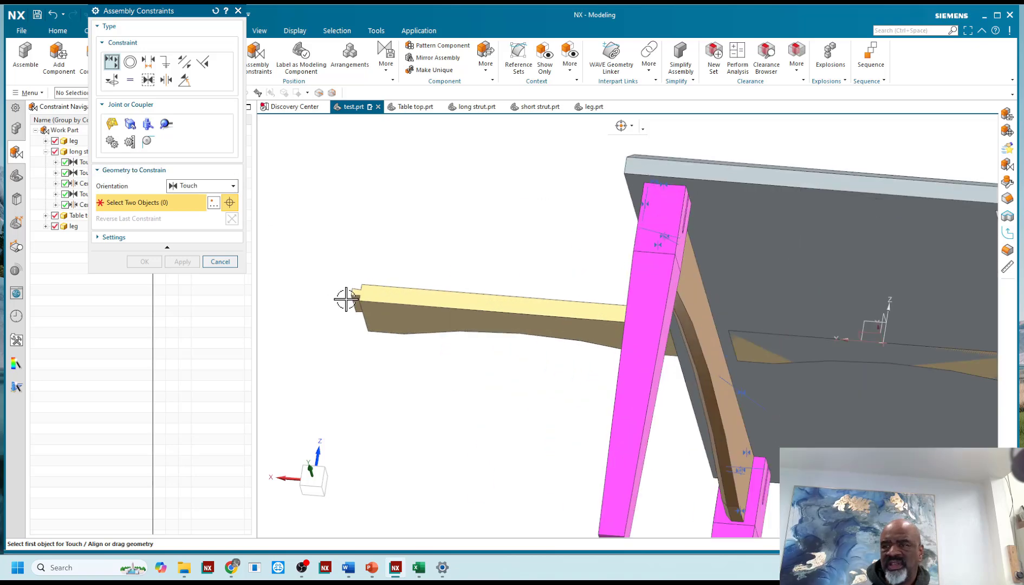
pyautogui.scroll(-8, 363, 318)
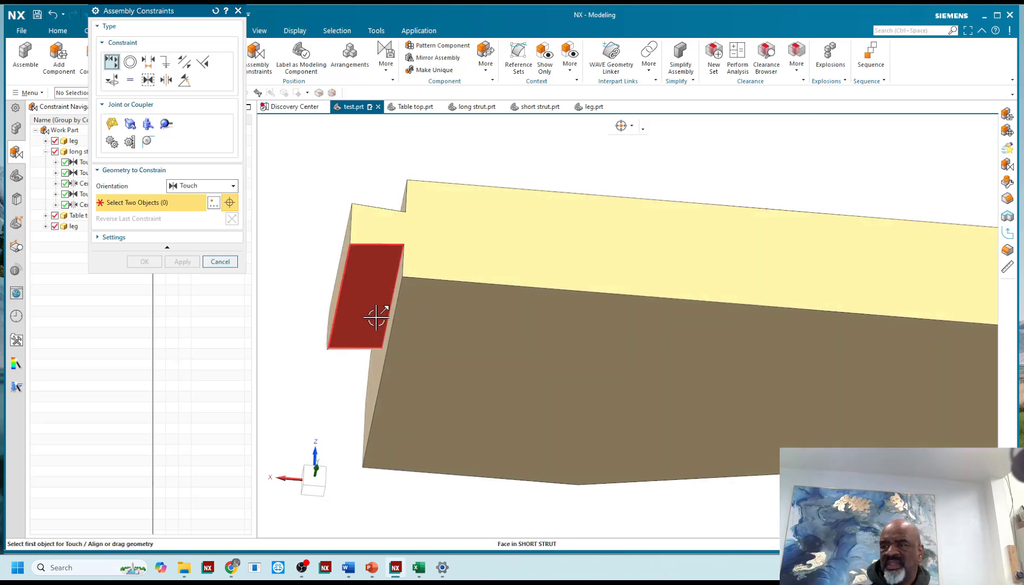
pyautogui.moveTo(412, 276); pyautogui.dragTo(425, 303, button='middle')
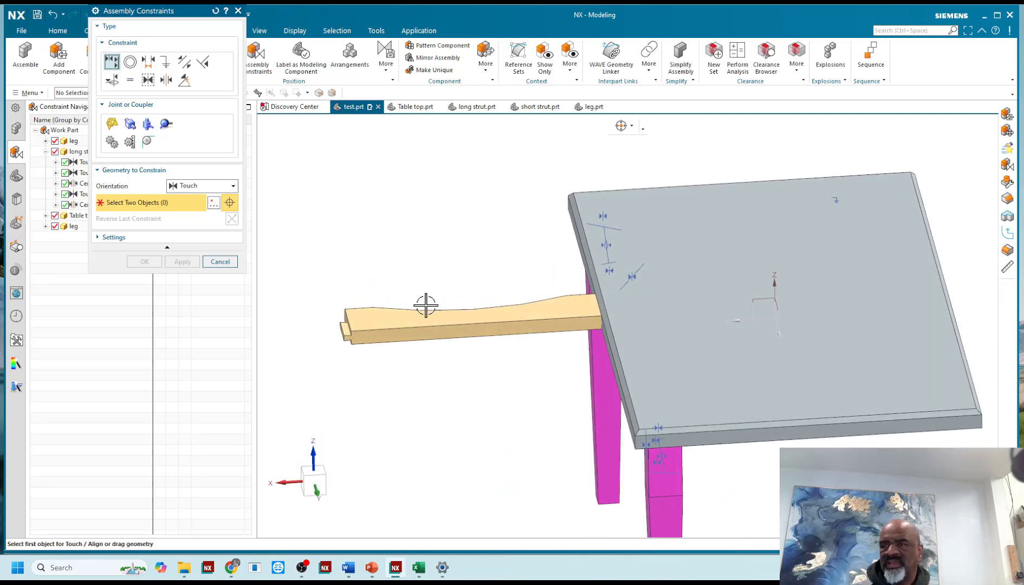
pyautogui.moveTo(438, 307); pyautogui.dragTo(326, 303)
pyautogui.scroll(10, 428, 251)
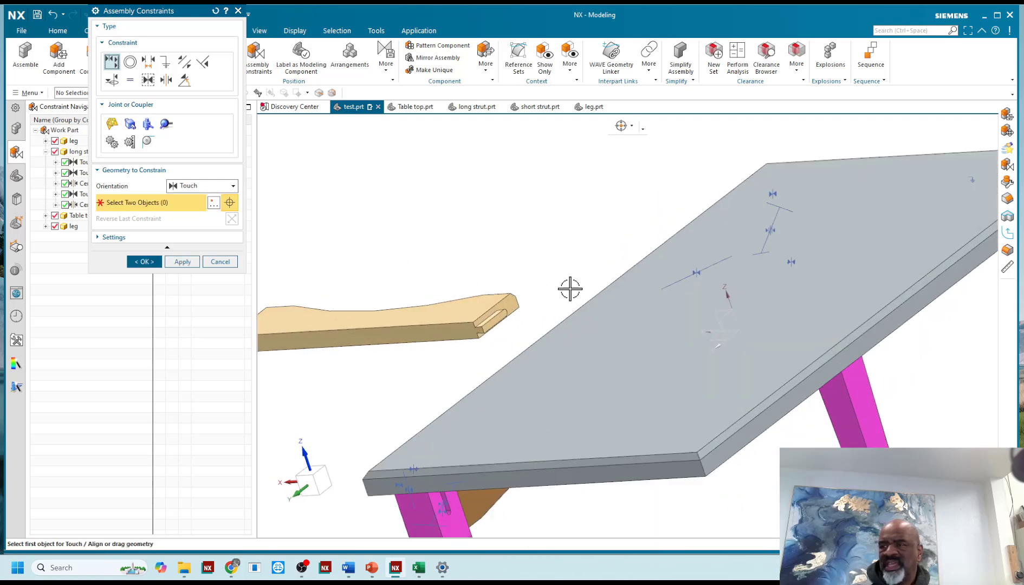
pyautogui.click(421, 324)
pyautogui.scroll(-6, 448, 235)
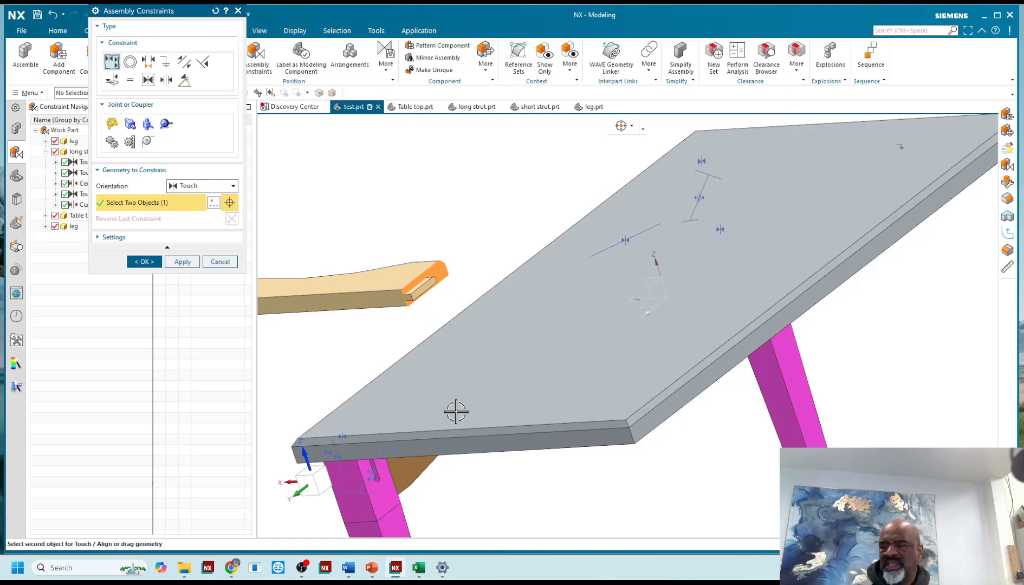
pyautogui.click(391, 504)
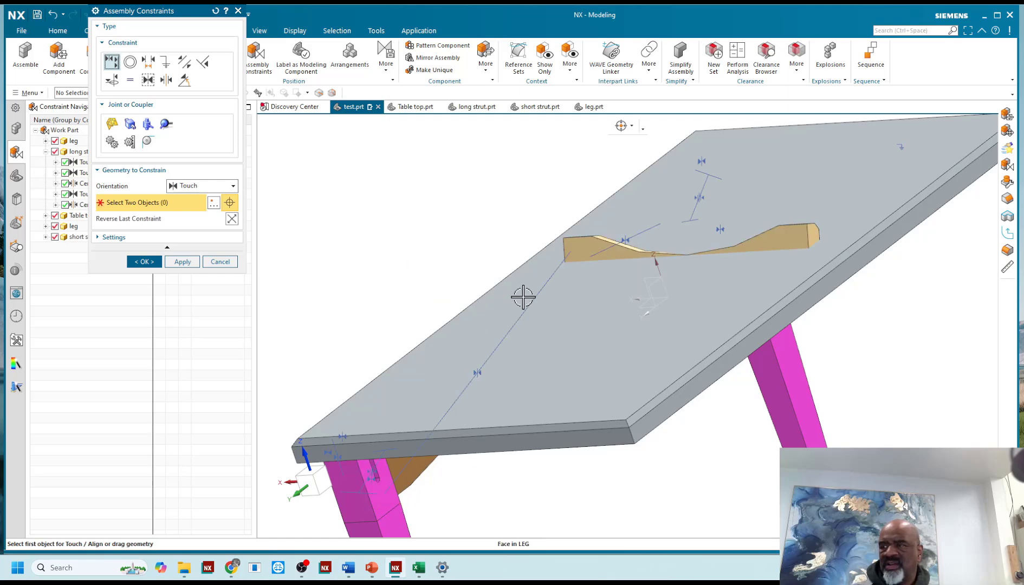
pyautogui.moveTo(443, 253); pyautogui.dragTo(416, 212, button='middle')
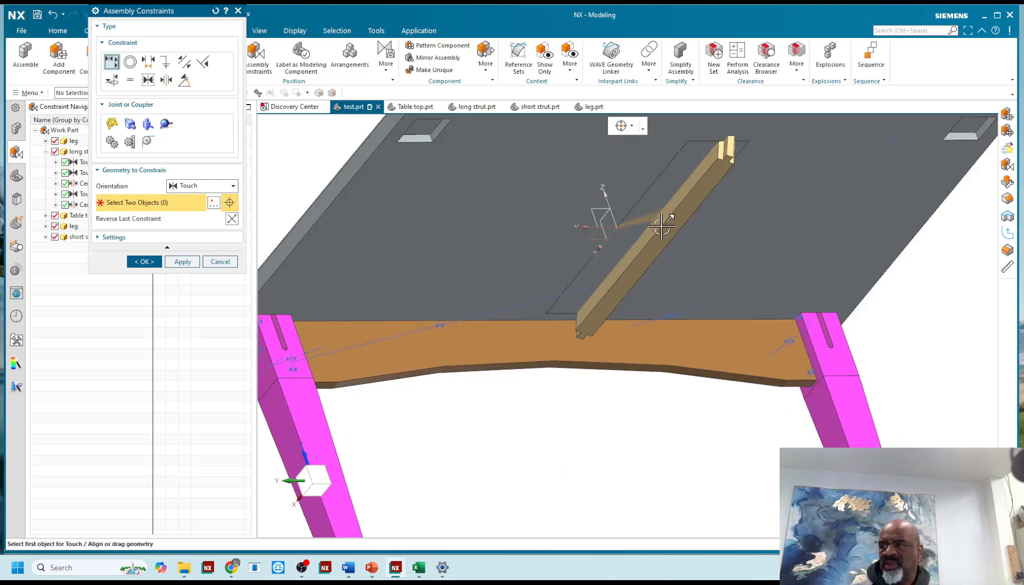
pyautogui.moveTo(372, 217); pyautogui.dragTo(313, 221)
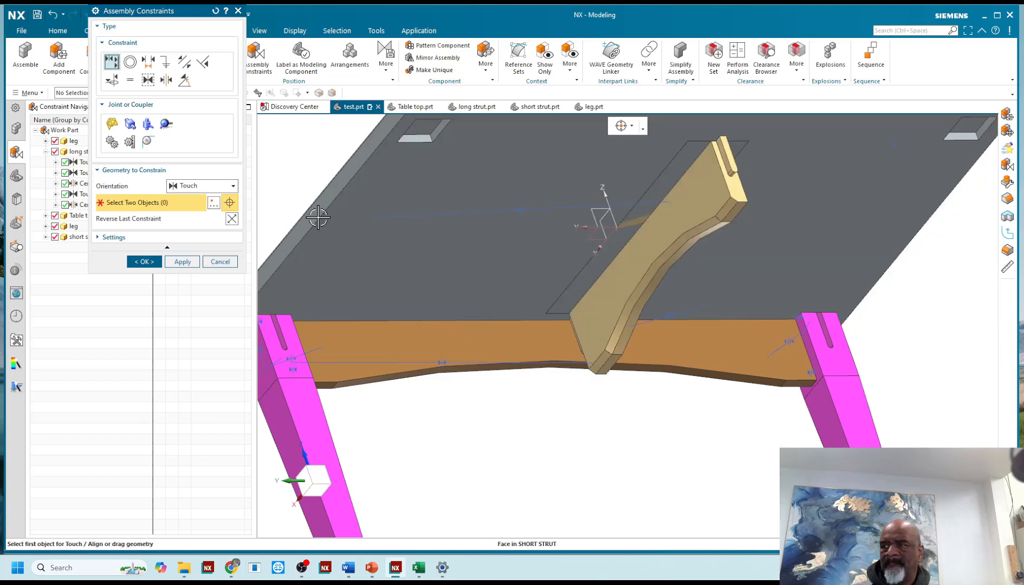
# Center 2 to 2 the strut's two side faces between the leg's two faces.
pyautogui.click(167, 81)
pyautogui.click(606, 297)
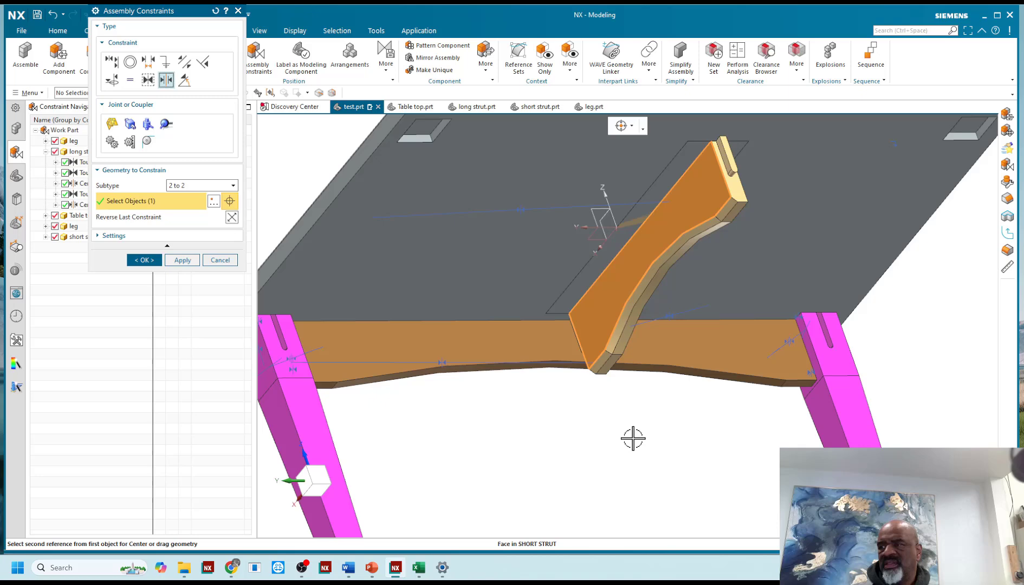
pyautogui.moveTo(632, 438); pyautogui.dragTo(645, 457, button='middle')
pyautogui.click(773, 320)
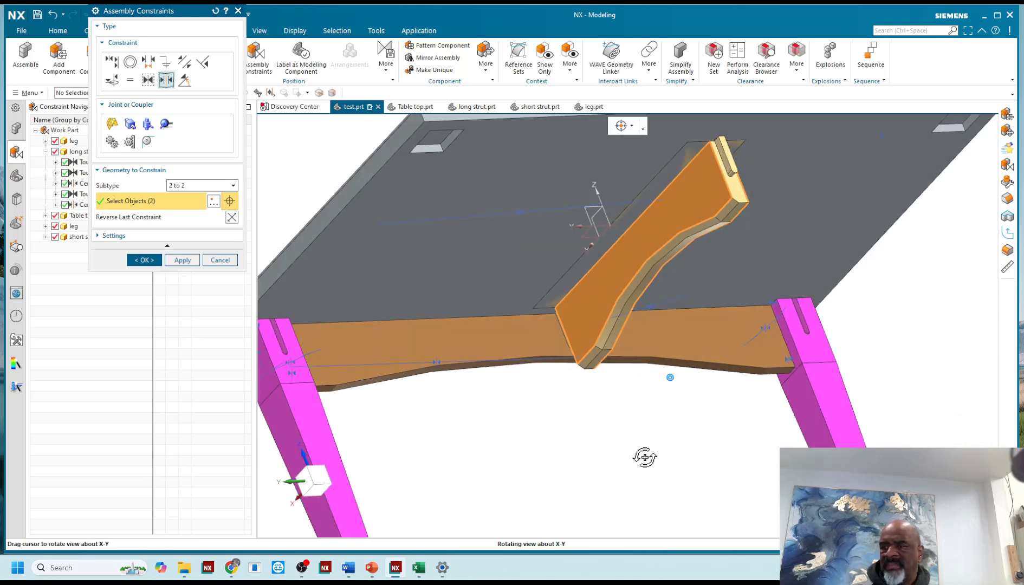
pyautogui.click(277, 394)
pyautogui.moveTo(406, 446); pyautogui.dragTo(342, 448, button='middle')
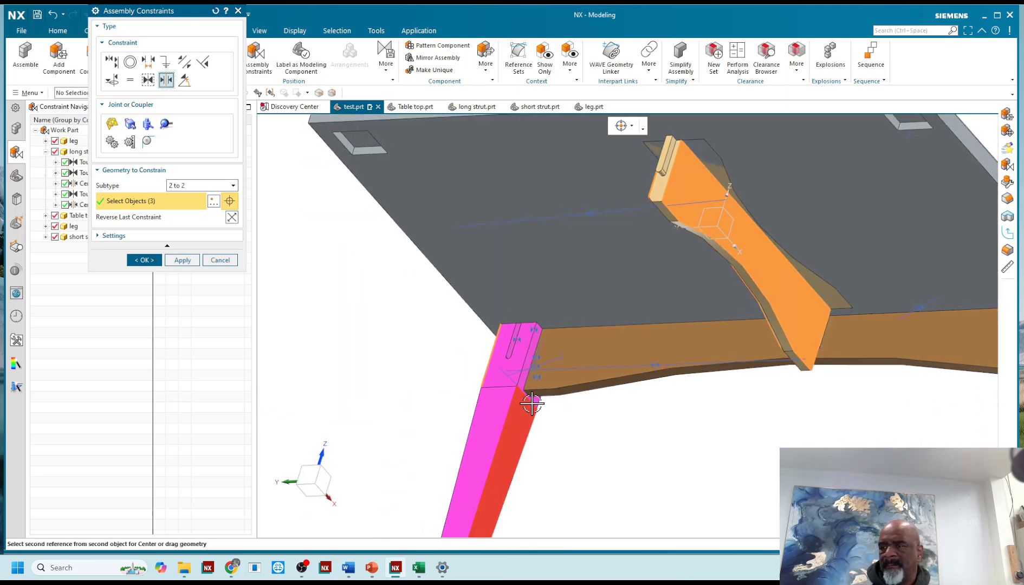
pyautogui.click(524, 373)
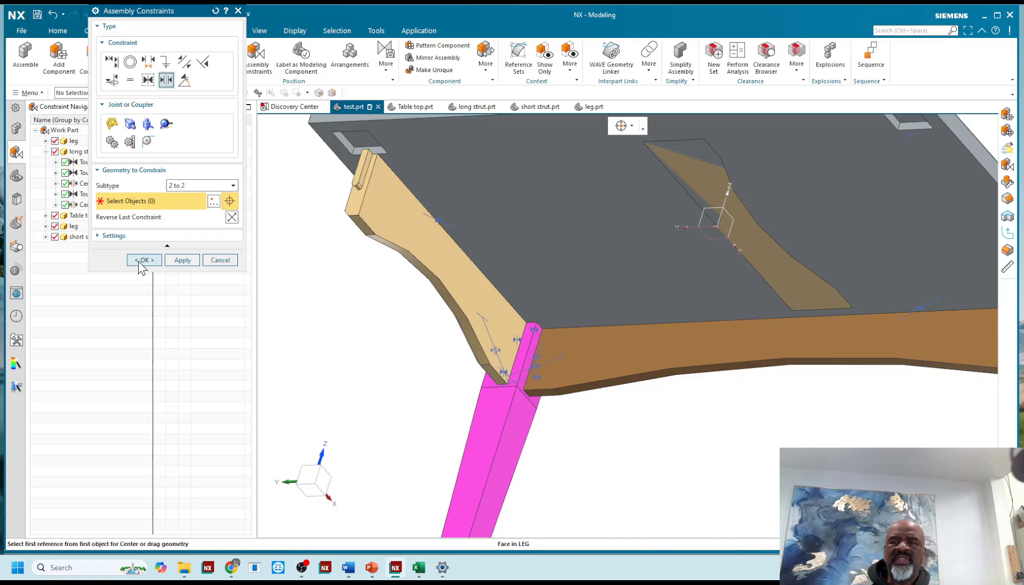
pyautogui.click(141, 261)
pyautogui.scroll(-5, 407, 372)
pyautogui.moveTo(407, 373); pyautogui.dragTo(473, 413, button='middle')
# Hide all assembly constraint symbols through Show and Hide.
pyautogui.scroll(3, 420, 320)
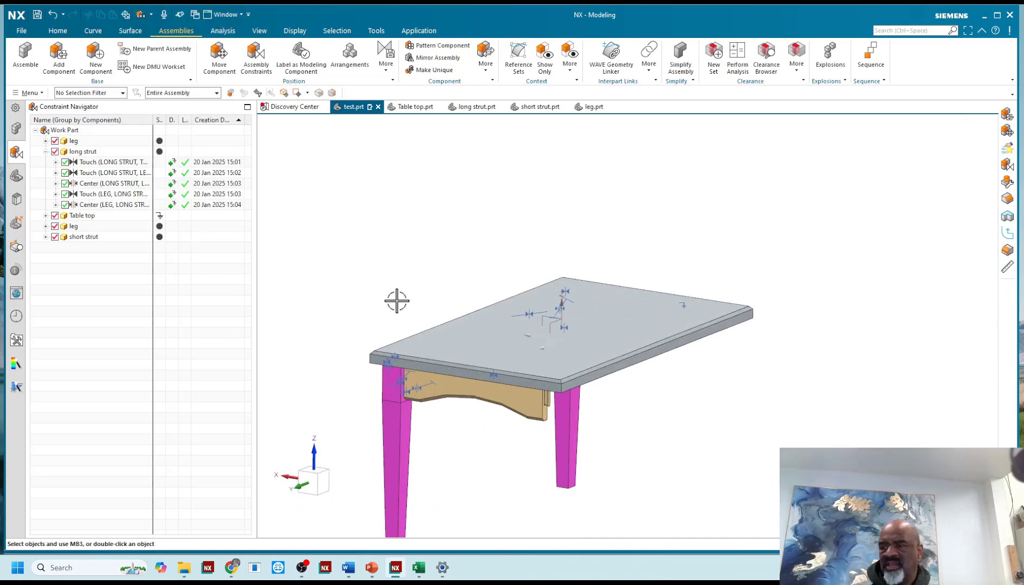
pyautogui.keyDown('shift'); pyautogui.moveTo(396, 301); pyautogui.dragTo(411, 263, button='middle'); pyautogui.keyUp('shift')
pyautogui.scroll(4, 406, 347)
pyautogui.scroll(-3, 441, 374)
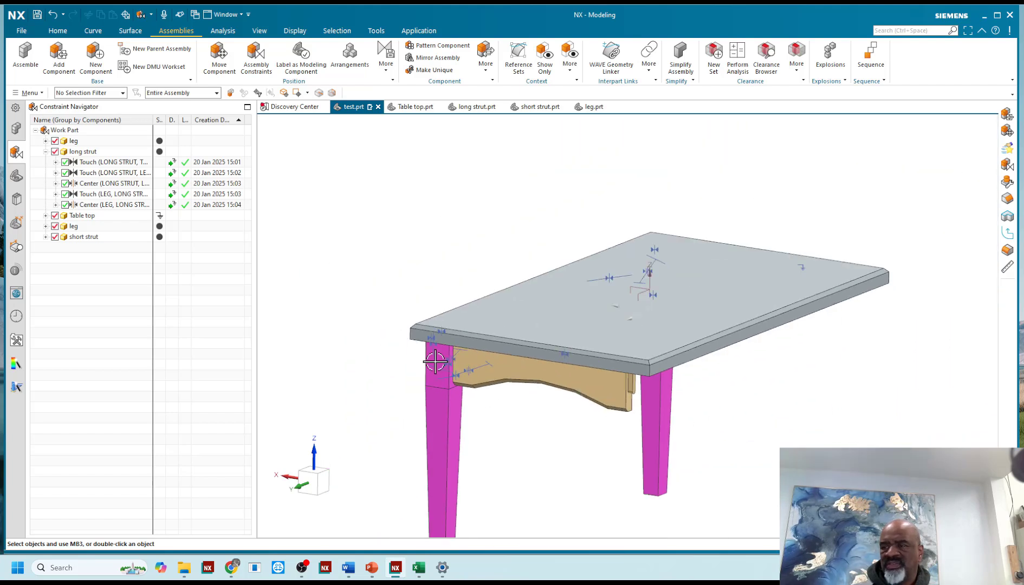
pyautogui.keyDown('shift'); pyautogui.moveTo(435, 362); pyautogui.dragTo(349, 217, button='middle'); pyautogui.keyUp('shift')
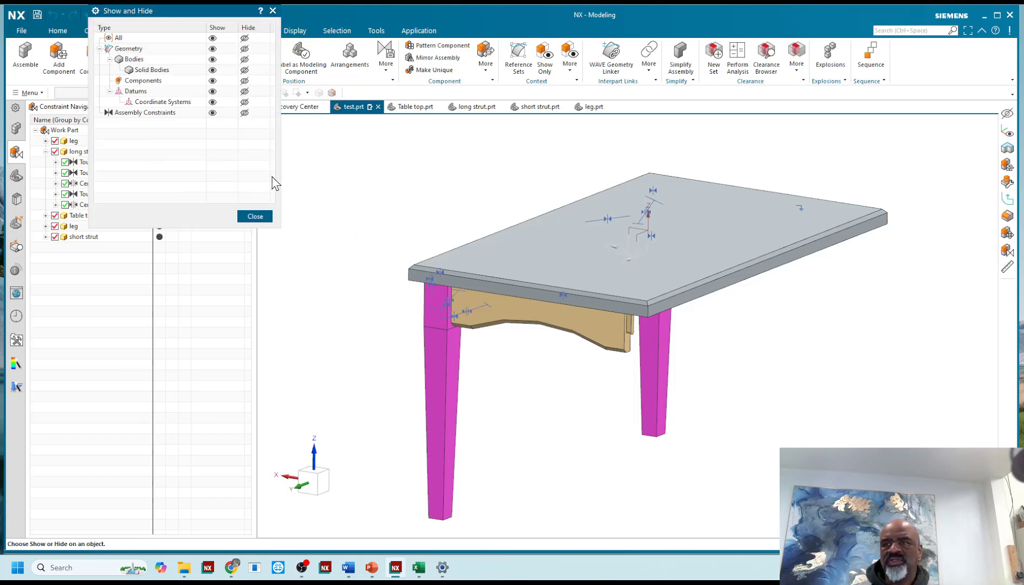
pyautogui.click(245, 113)
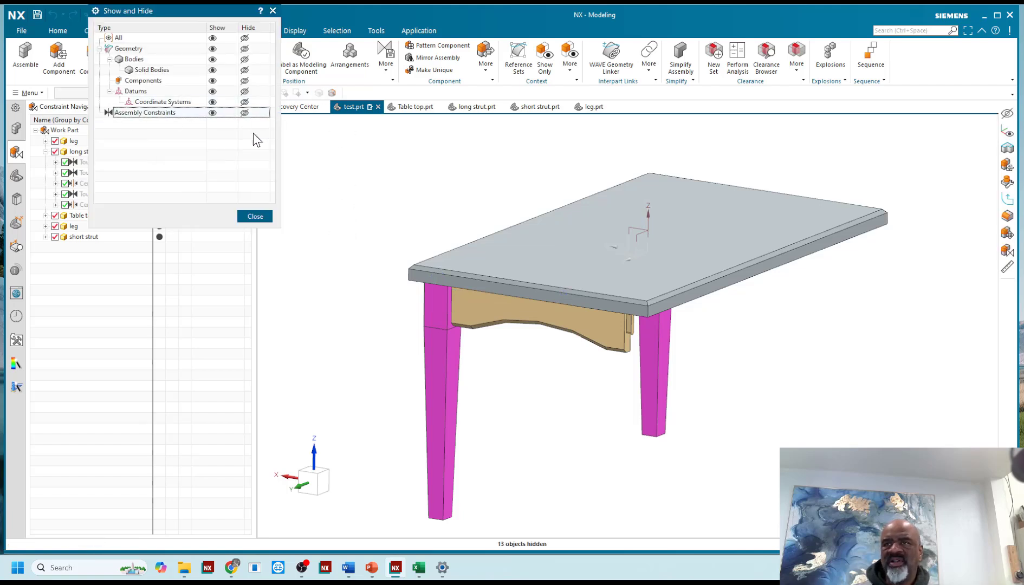
pyautogui.click(254, 216)
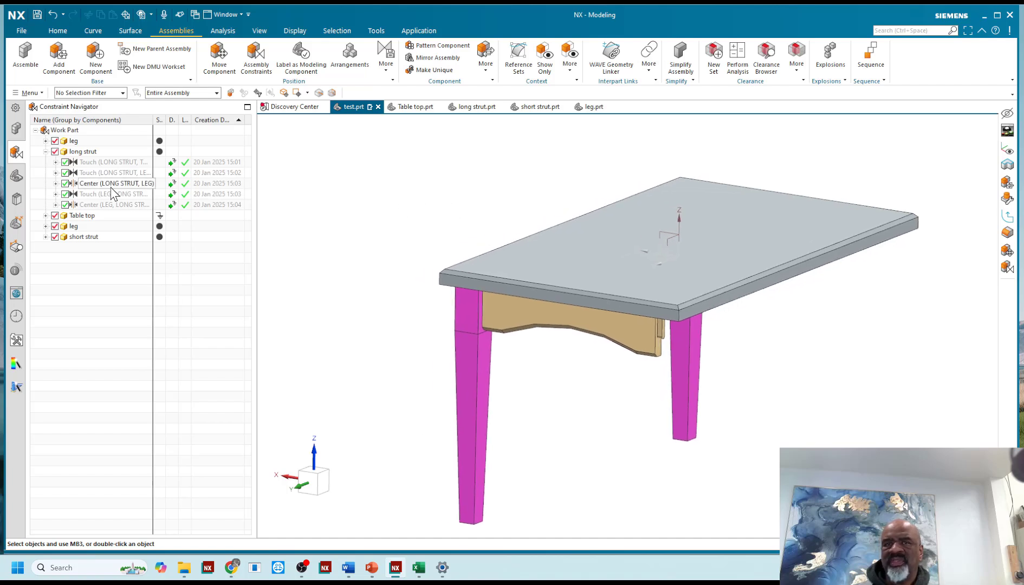
# Select all components in the Assembly Navigator, then undo the applied action to restore the table.
pyautogui.click(15, 130)
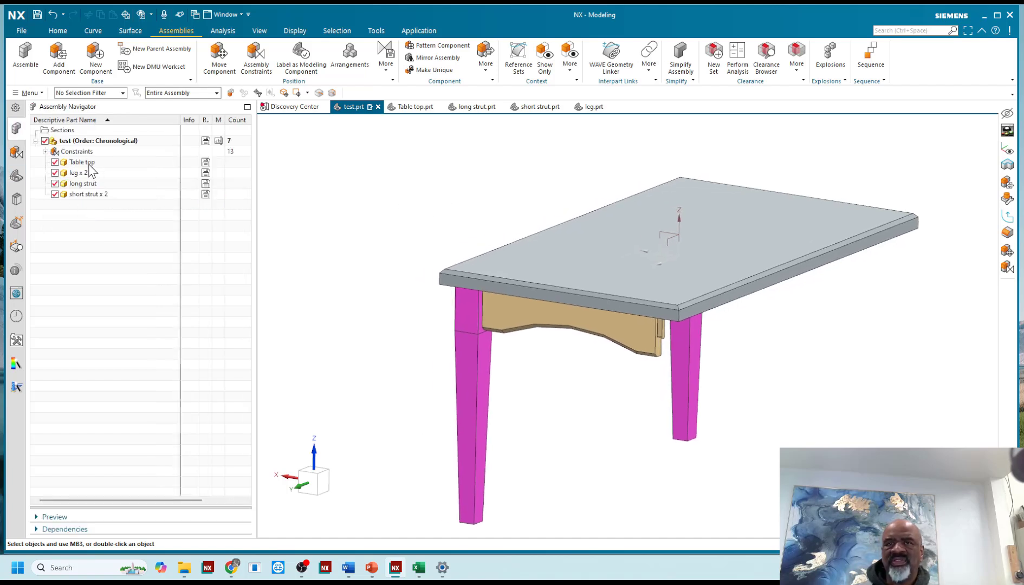
pyautogui.click(89, 164)
pyautogui.keyDown('shift'); pyautogui.click(83, 194); pyautogui.keyUp('shift')
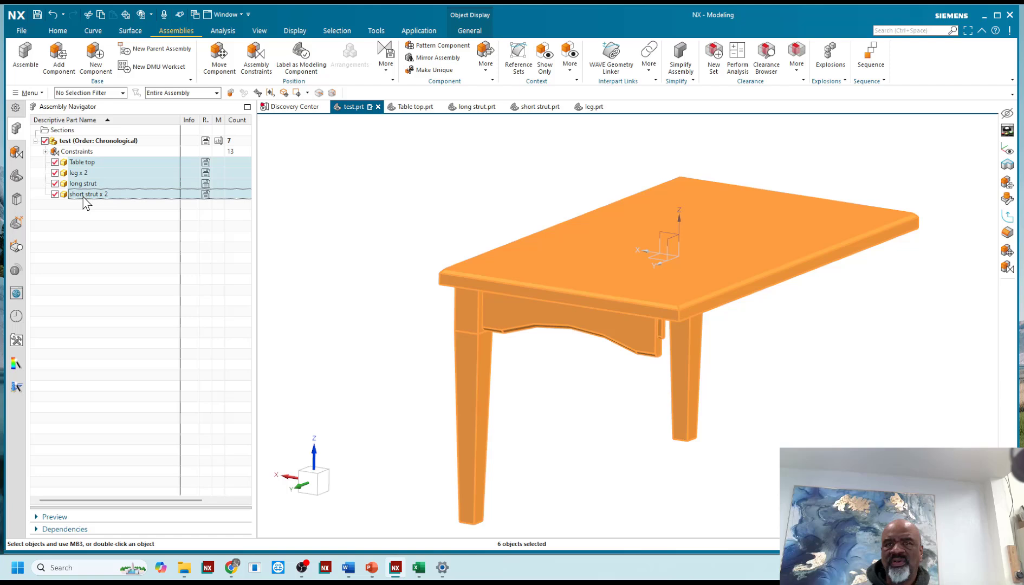
pyautogui.rightClick(84, 196)
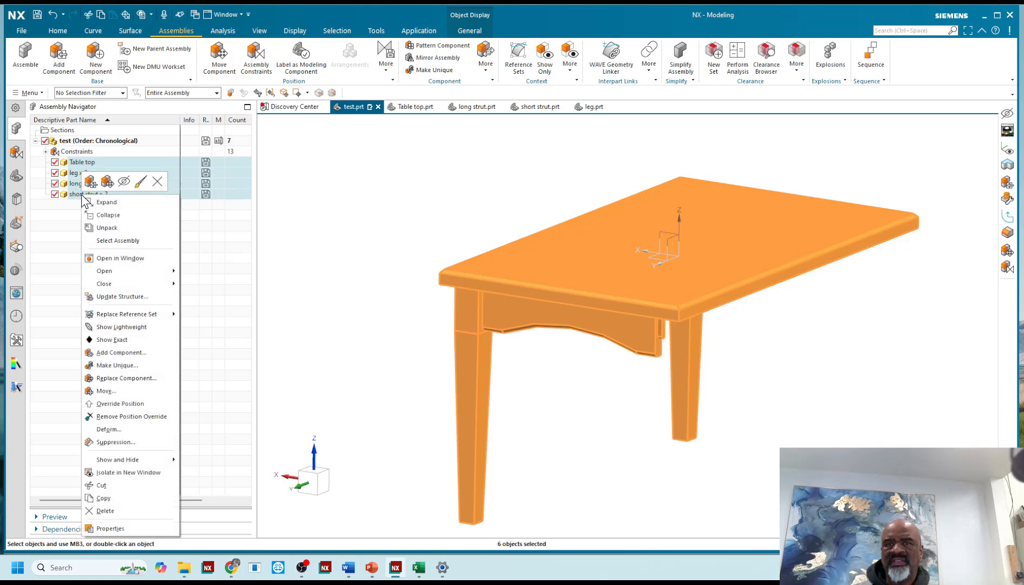
pyautogui.click(111, 341)
pyautogui.click(145, 260)
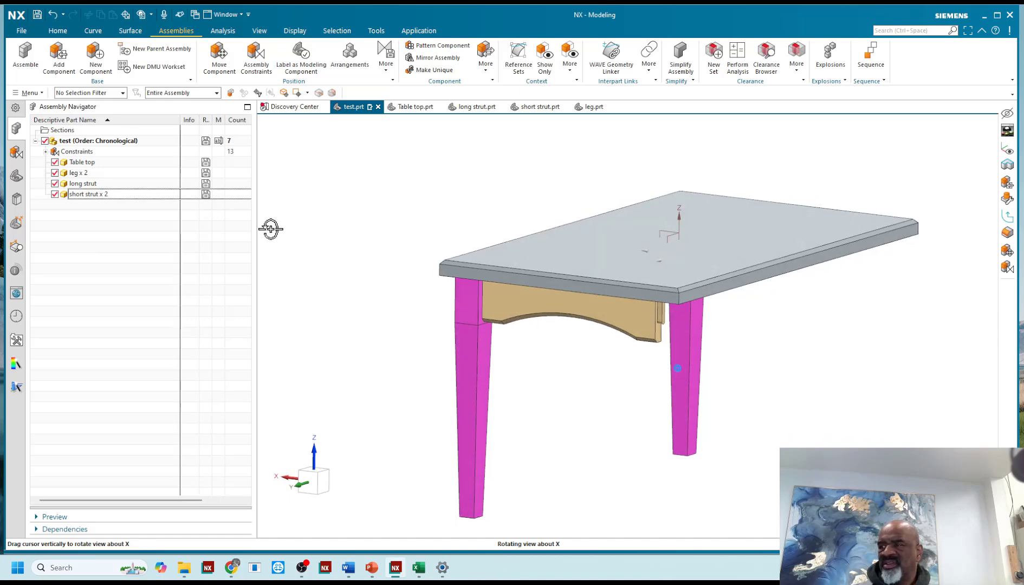
pyautogui.moveTo(350, 227); pyautogui.dragTo(325, 235, button='middle')
pyautogui.moveTo(377, 205)
pyautogui.mouseDown(button='middle')
pyautogui.moveTo(366, 185)
pyautogui.moveTo(370, 205)
pyautogui.moveTo(386, 208)
pyautogui.mouseUp(button='middle')
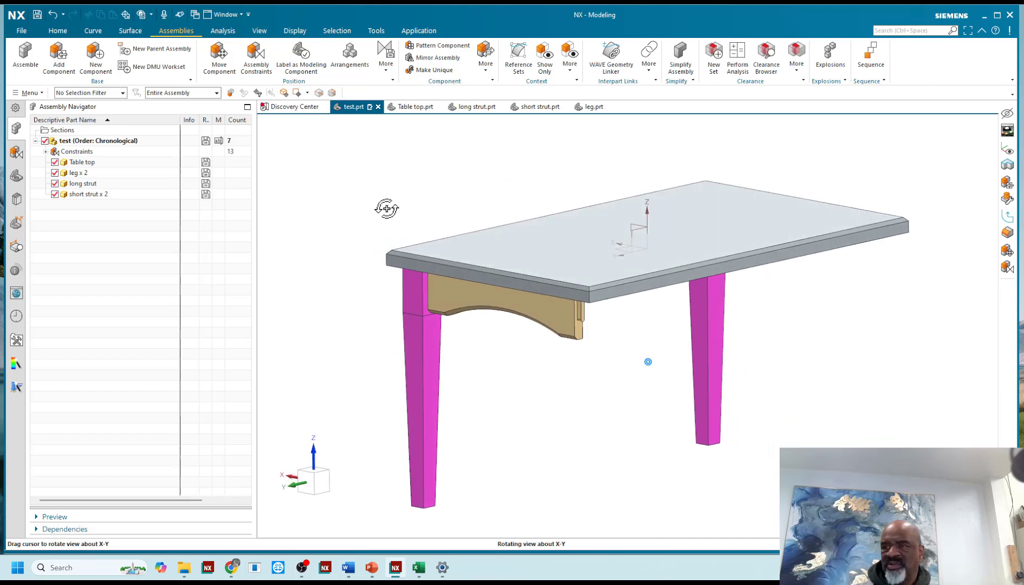
pyautogui.hotkey('ctrl', 'z')
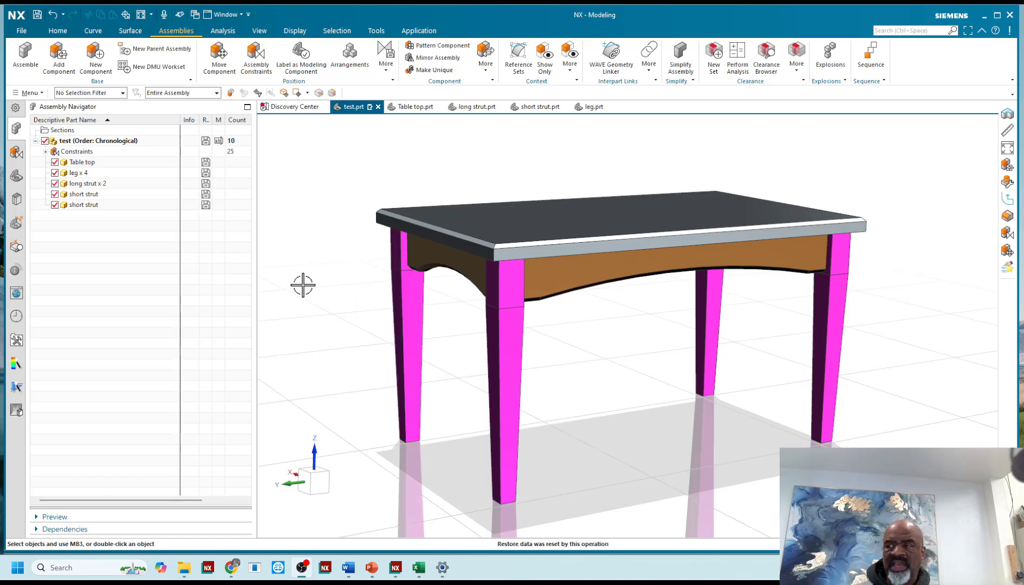
pyautogui.moveTo(303, 284); pyautogui.dragTo(338, 251, button='middle')
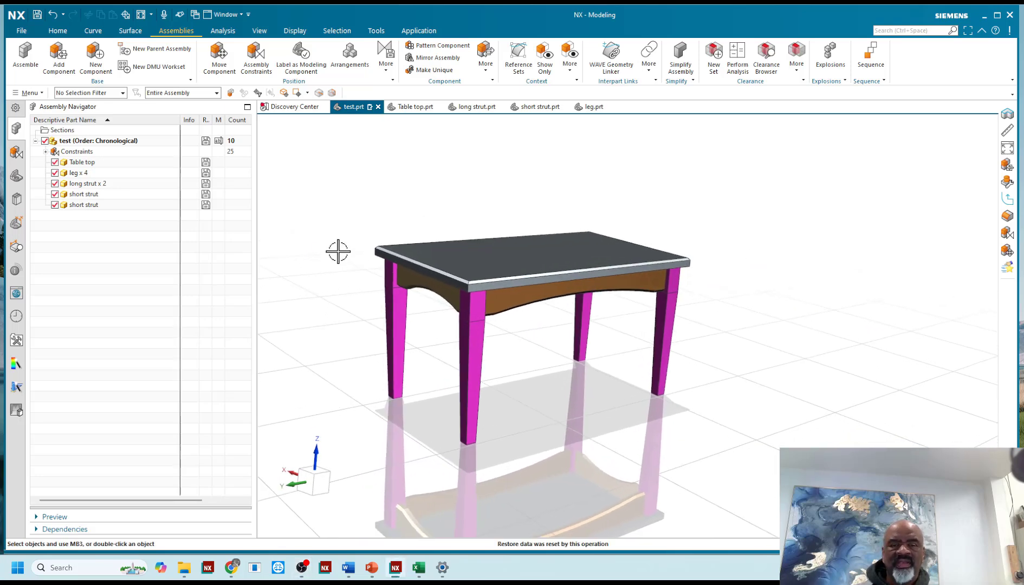